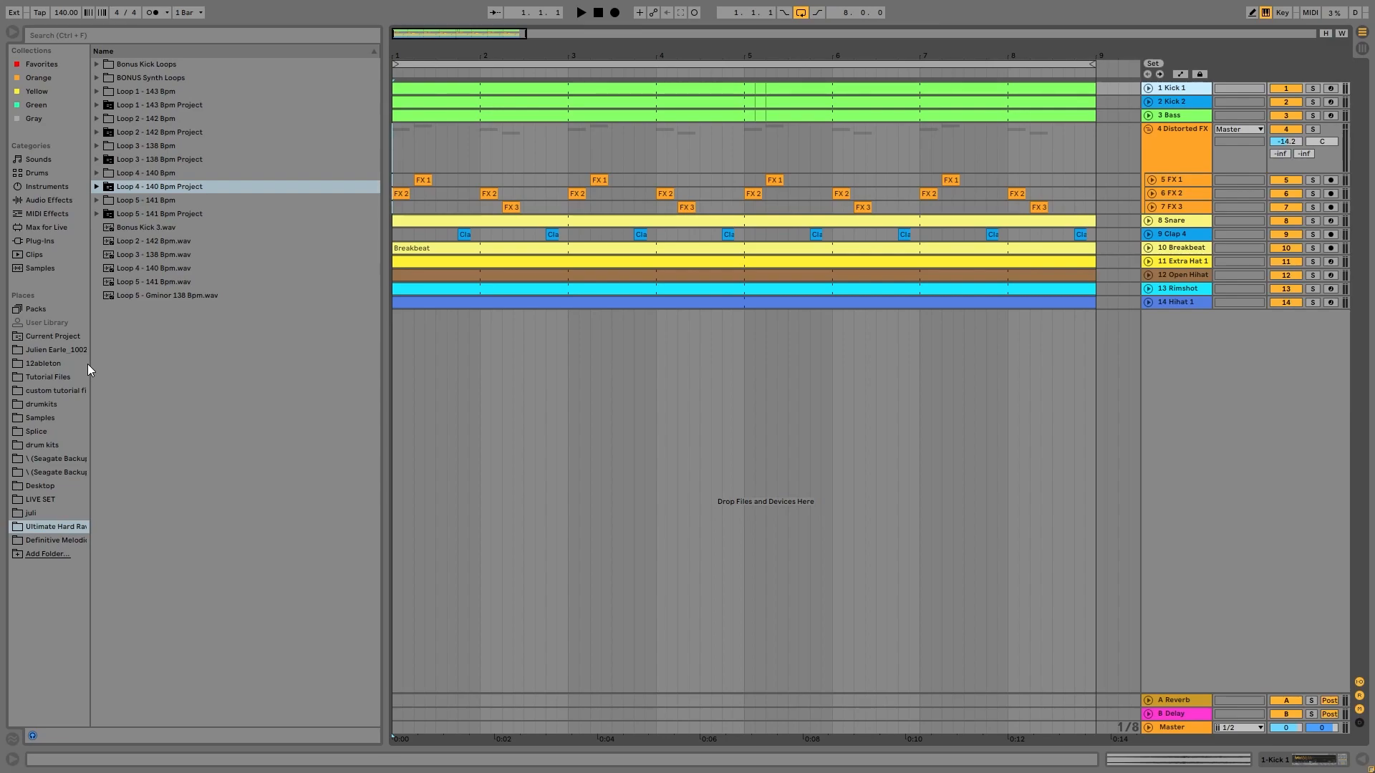
- Browse the sample pack's loop folders and expand the Loop 4 - 140 Bpm Project folder
click(144, 90)
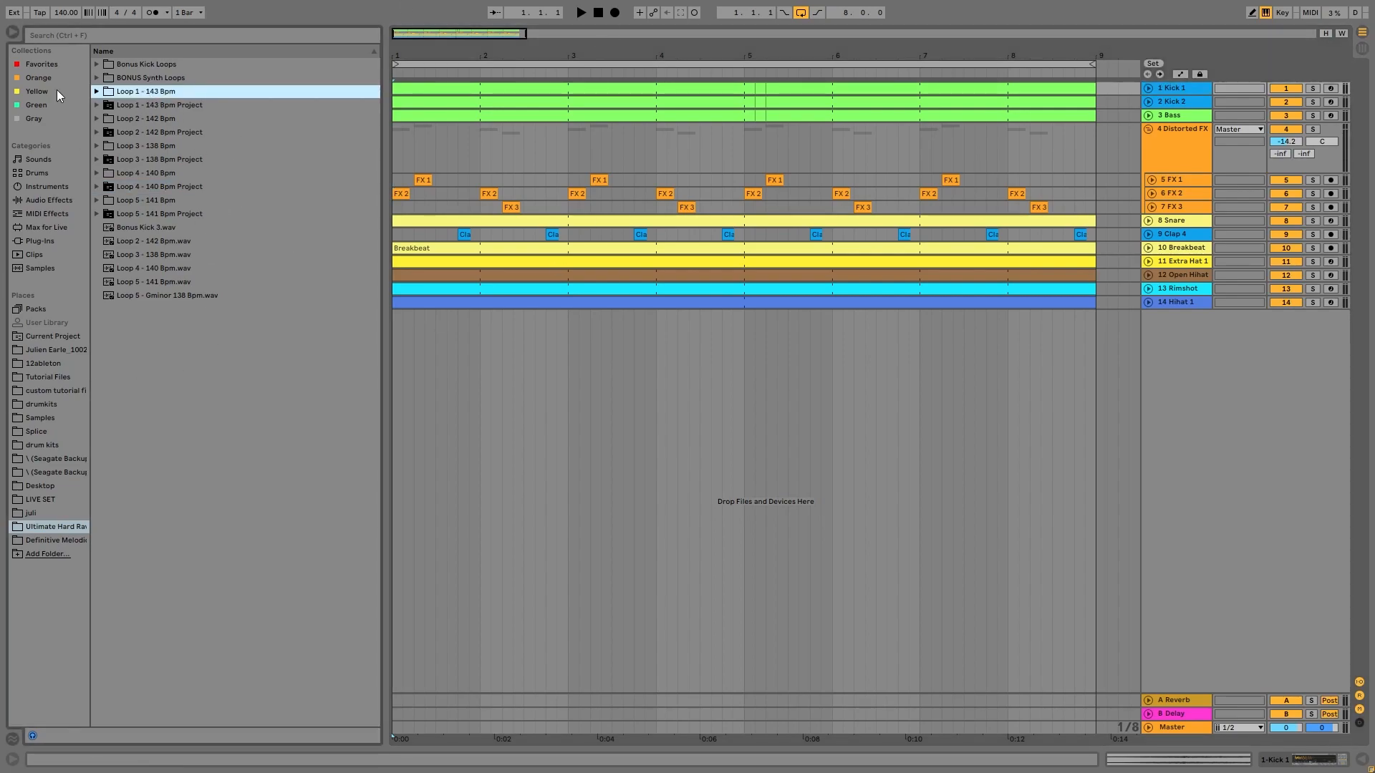
click(132, 93)
click(140, 201)
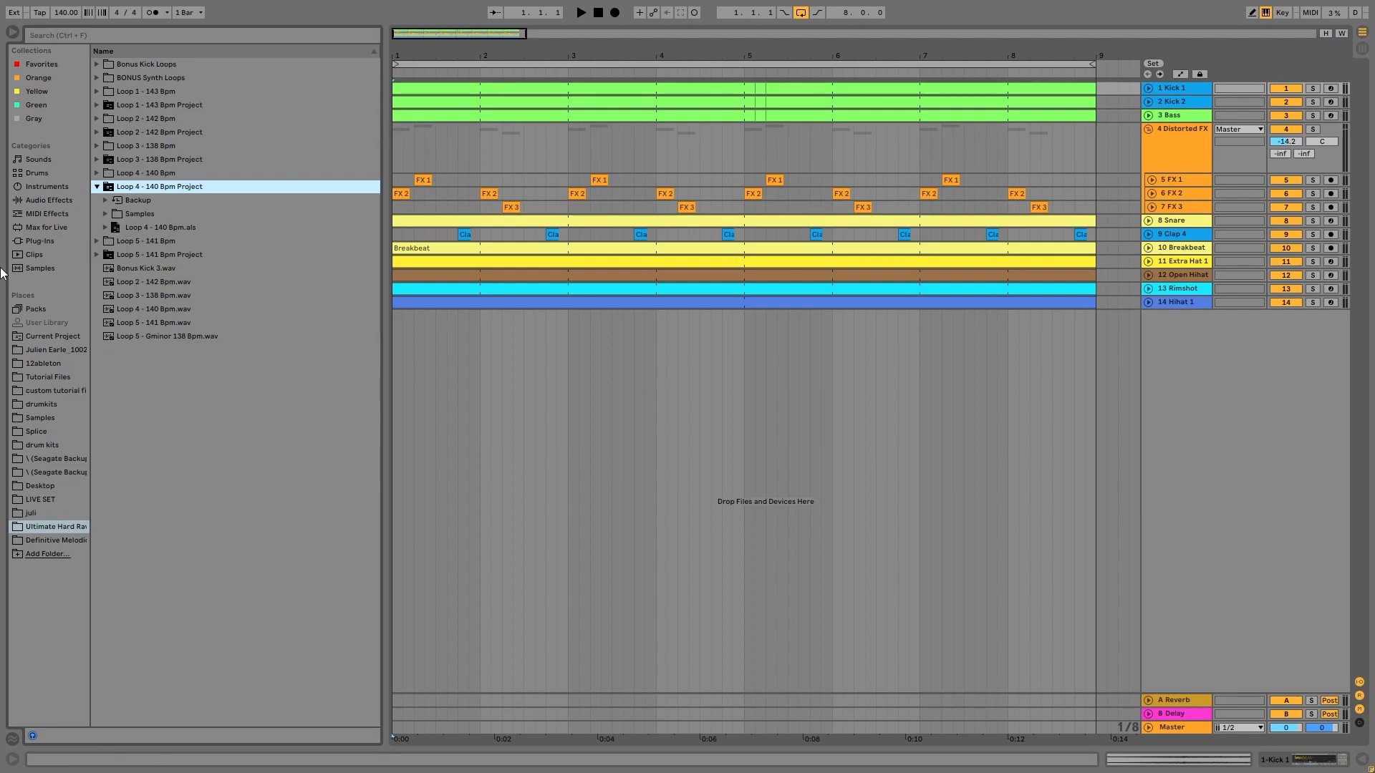
- Audition Loop 2 - 142 Bpm.wav and set the preview cue volume to 6.0
click(174, 283)
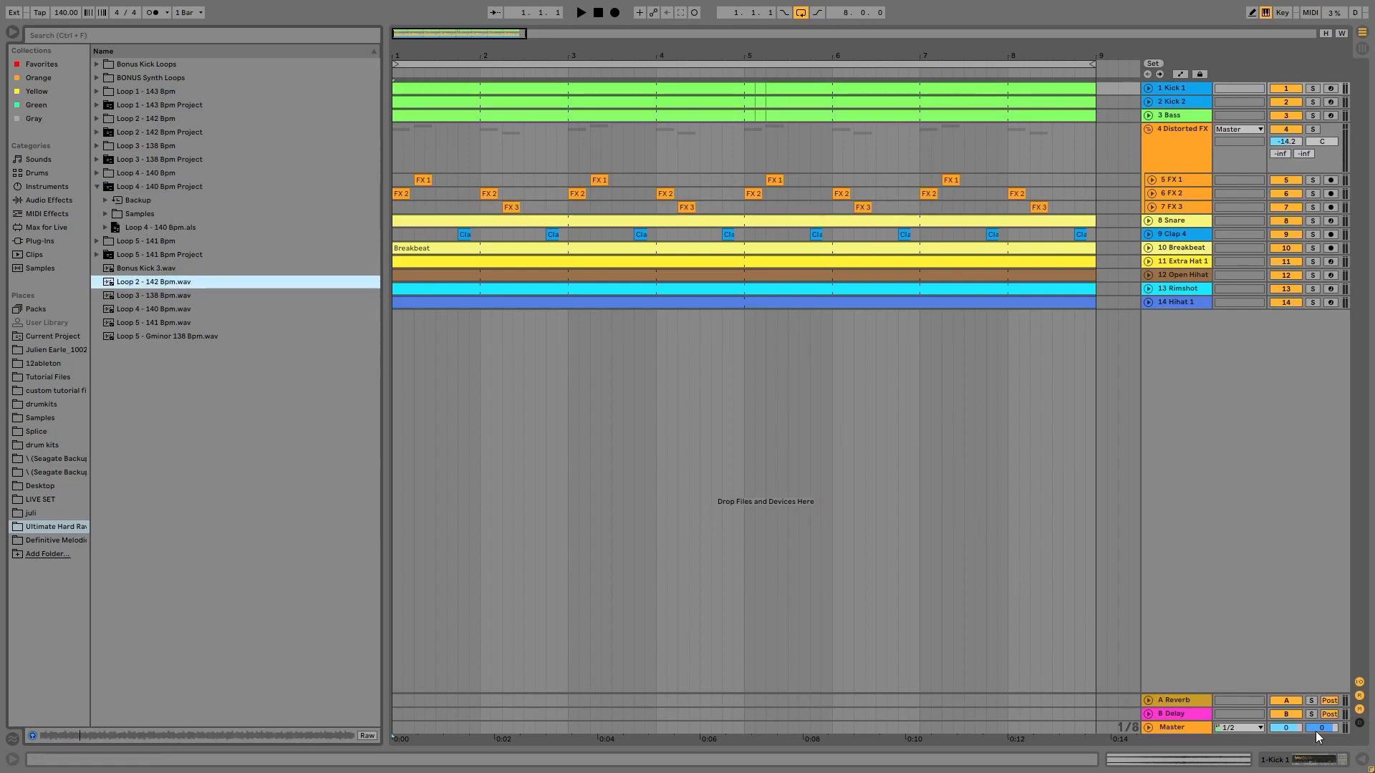
drag(1316, 730, 1307, 687)
click(129, 286)
- Audition the Loop 3, Loop 4, Loop 5, Bonus Kick 3 and Loop 5 - Gminor files, and collapse the Loop 4 project folder
click(156, 298)
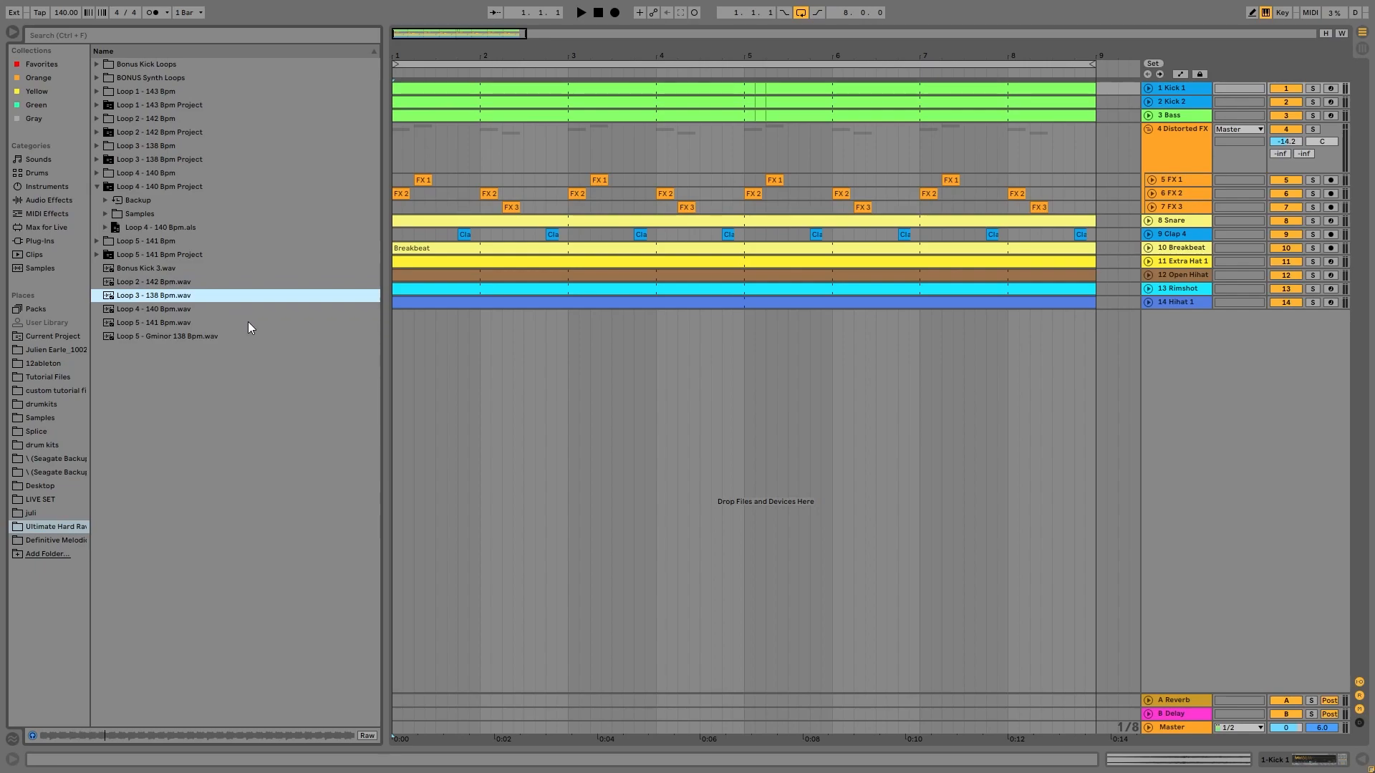
key(Down)
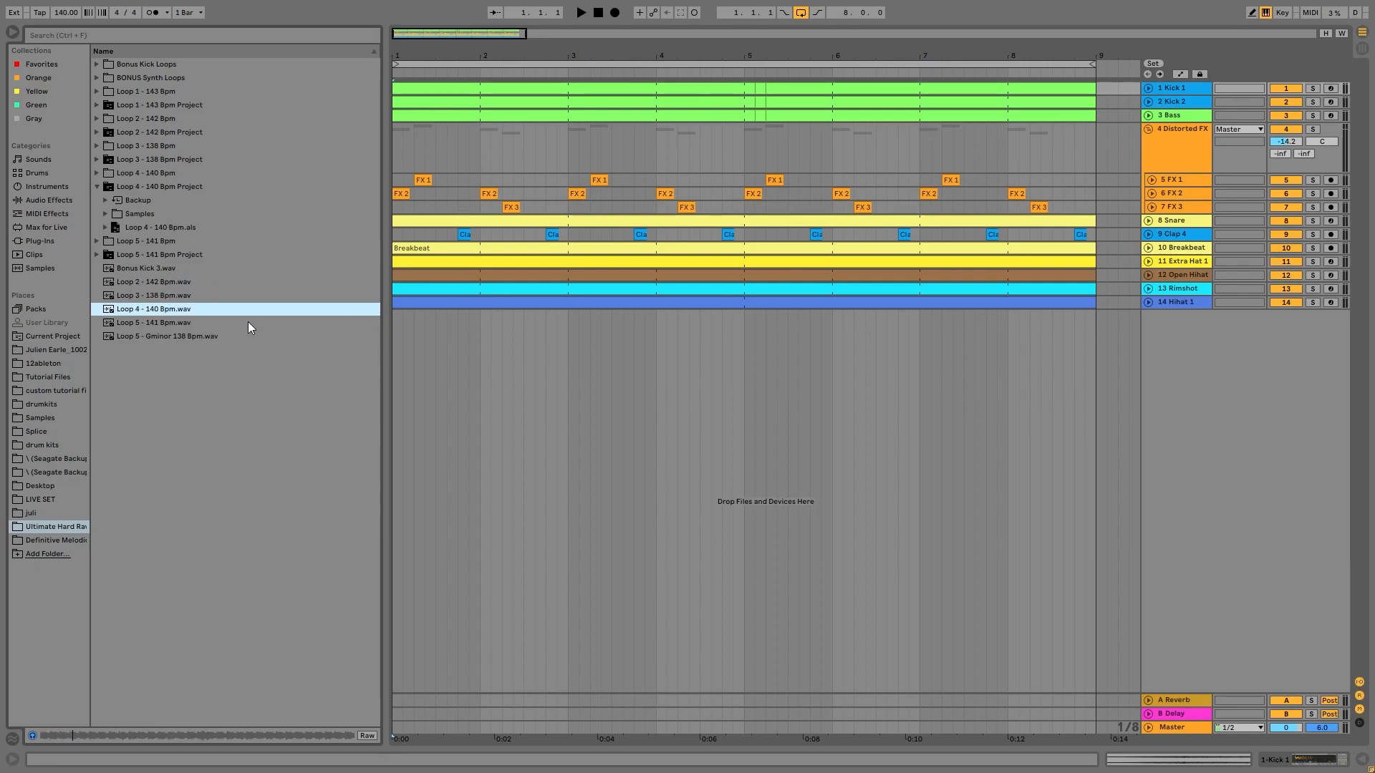
key(Down)
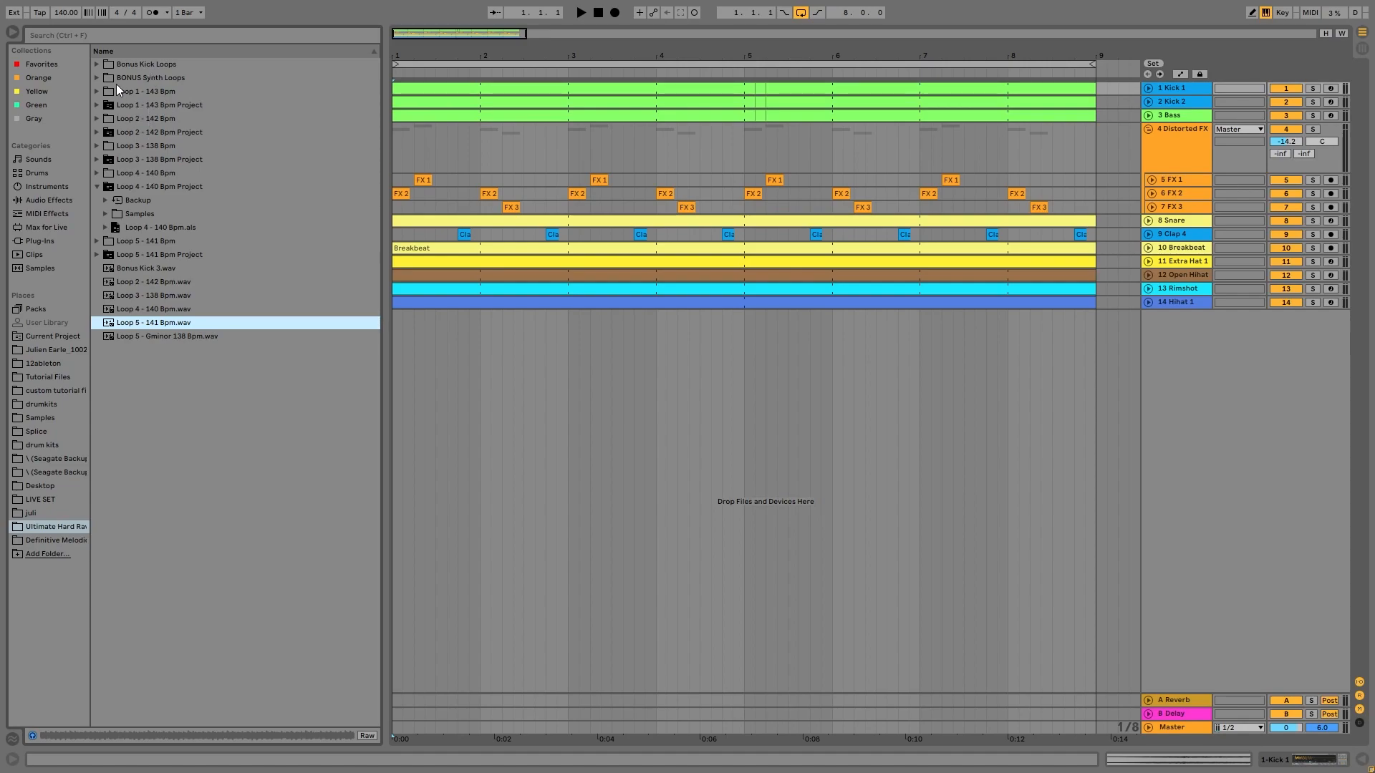
click(120, 272)
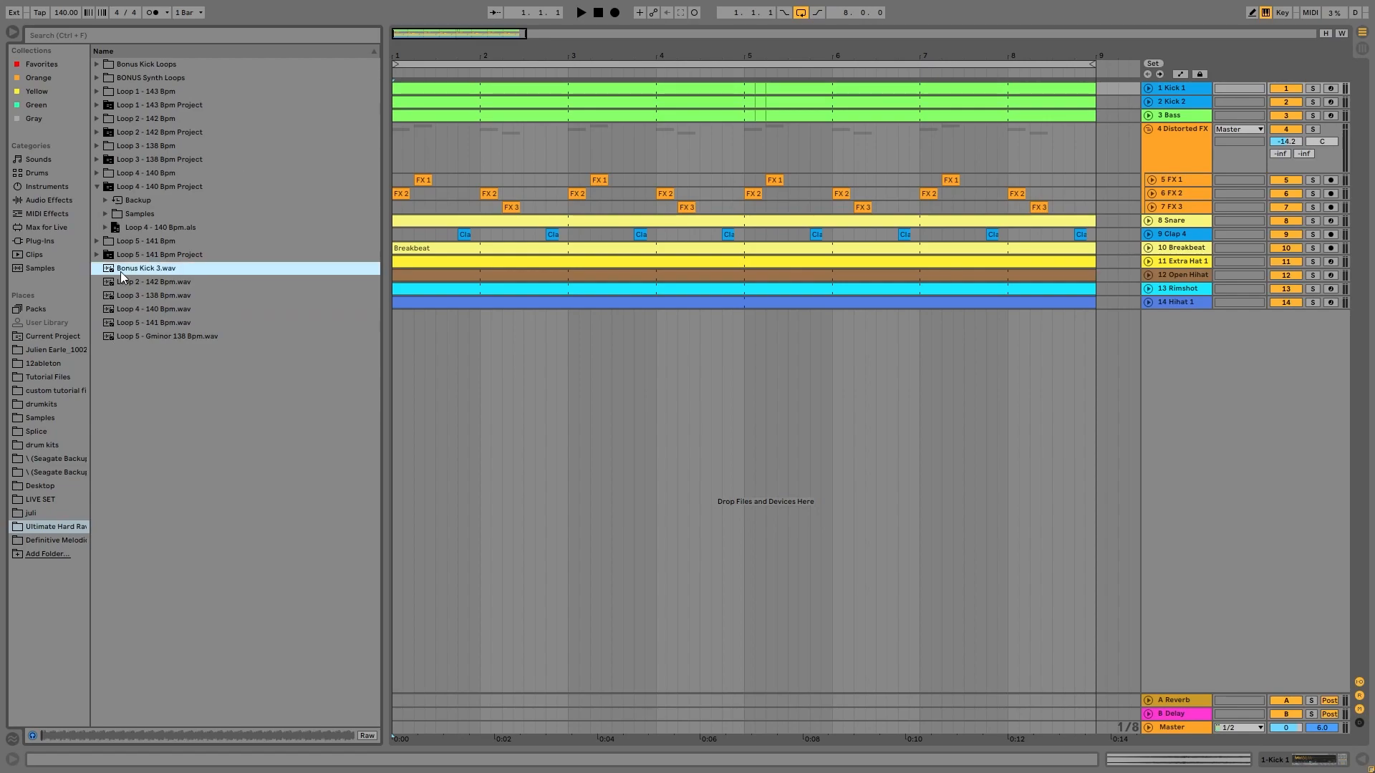
click(168, 337)
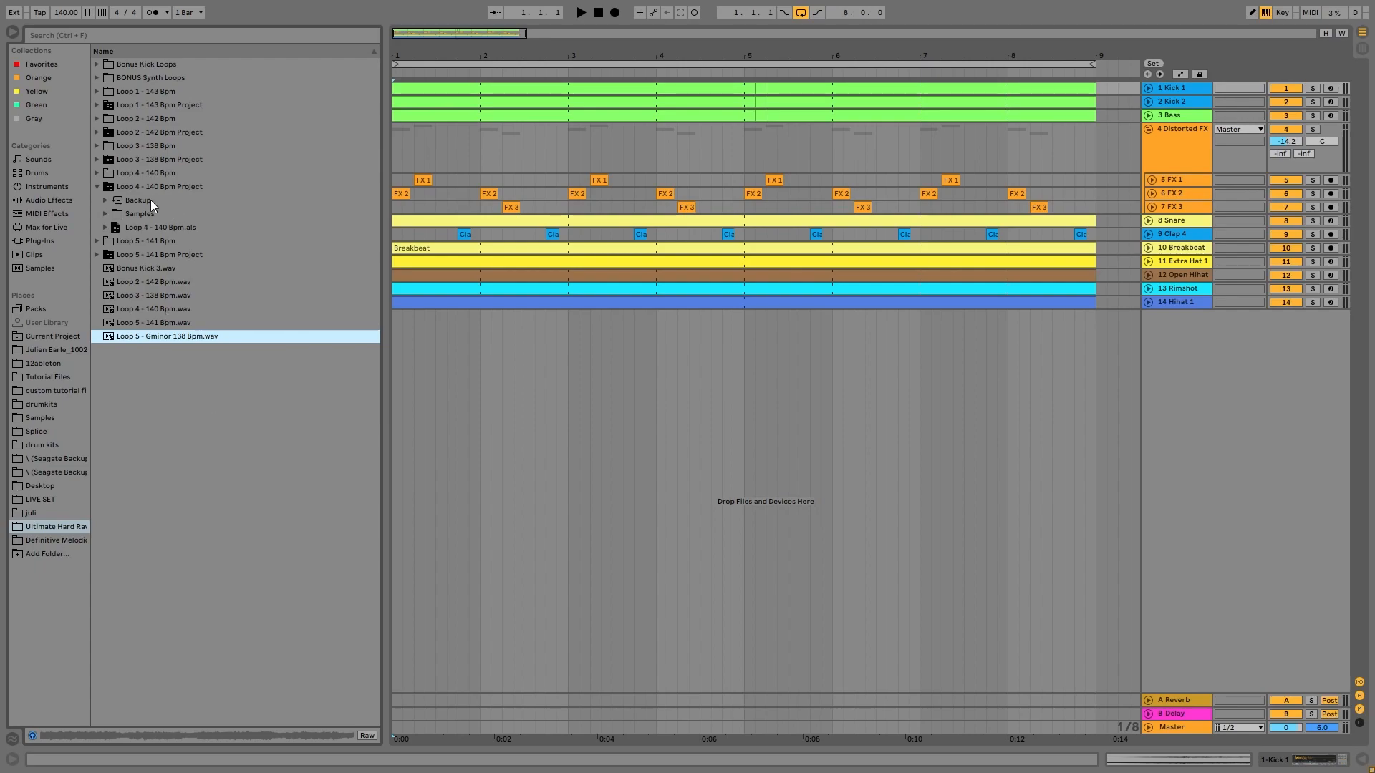
click(122, 187)
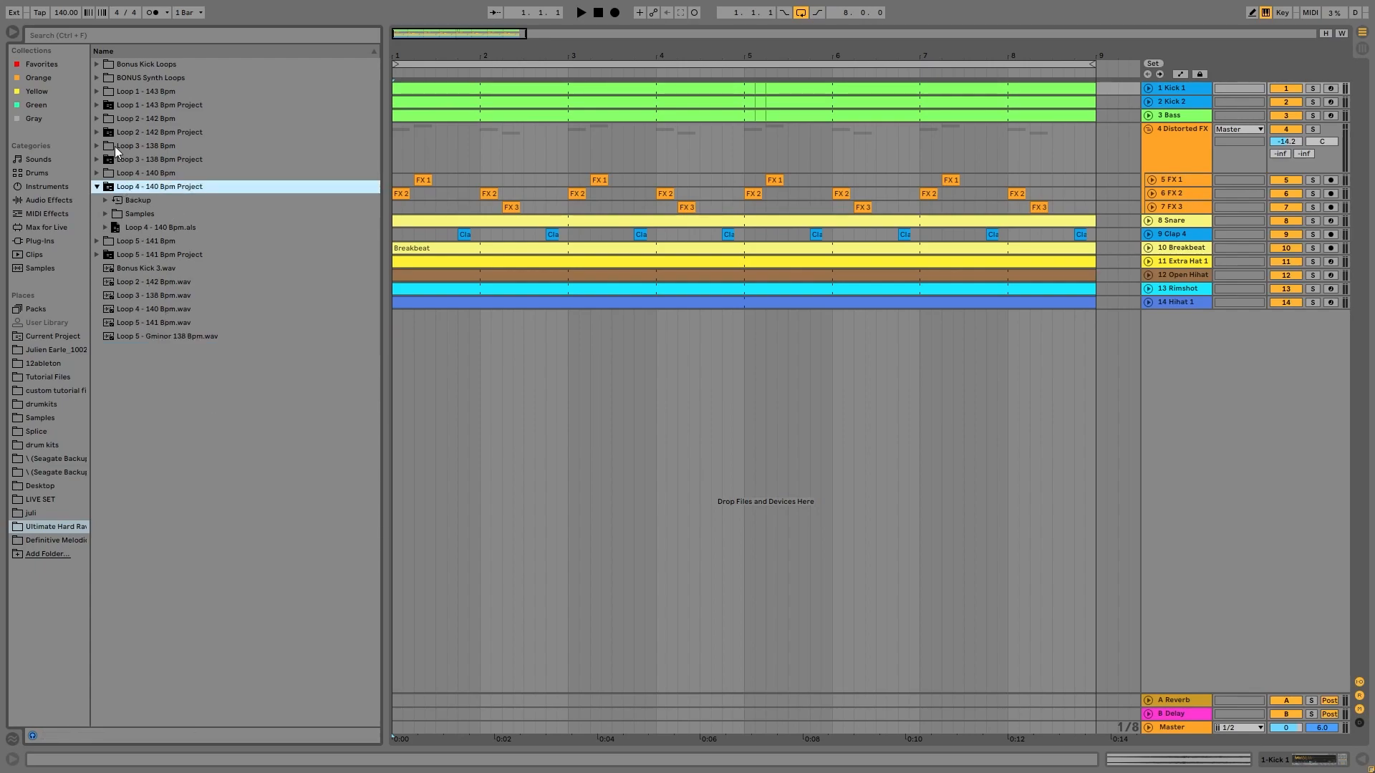
key(Left)
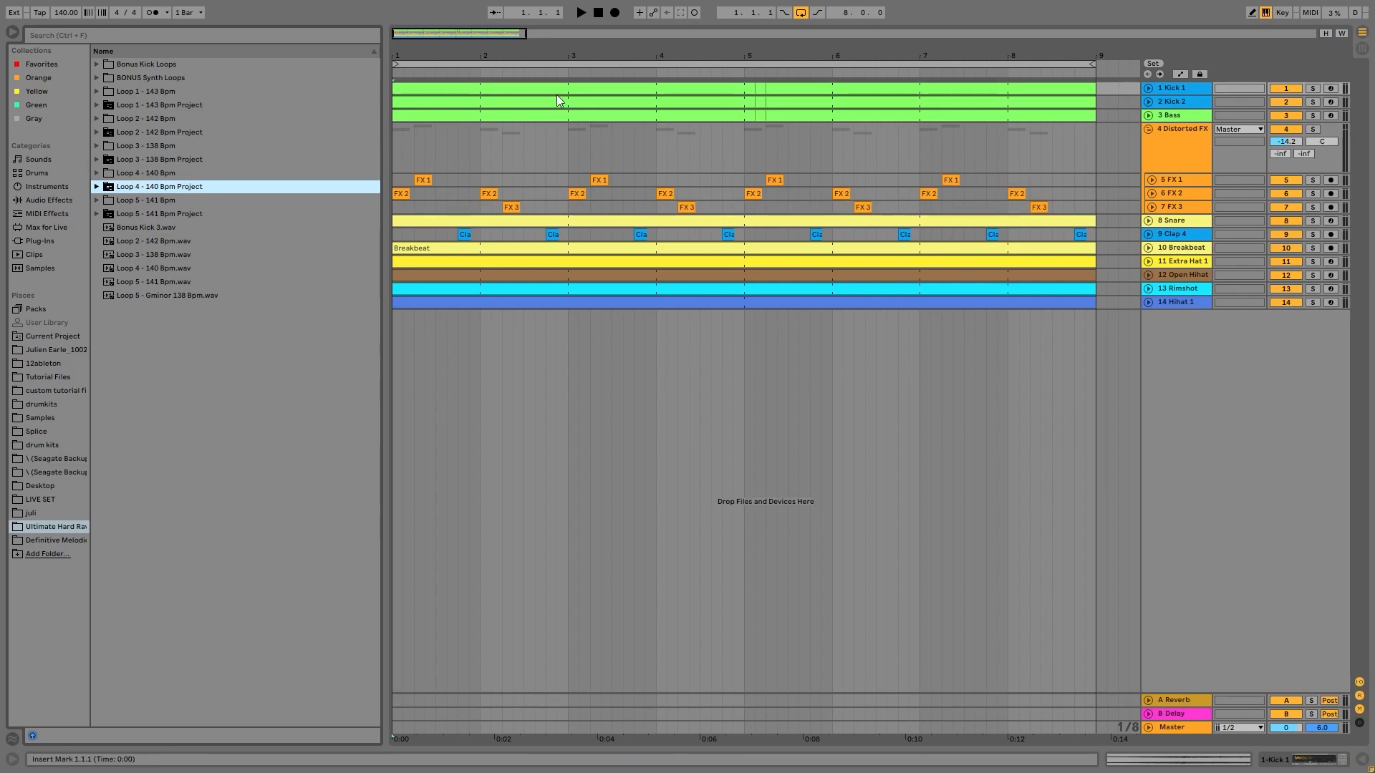
- Unfold the Bass, Kick 2 and Kick 1 tracks in the arrangement
click(1147, 115)
click(1148, 101)
click(1149, 88)
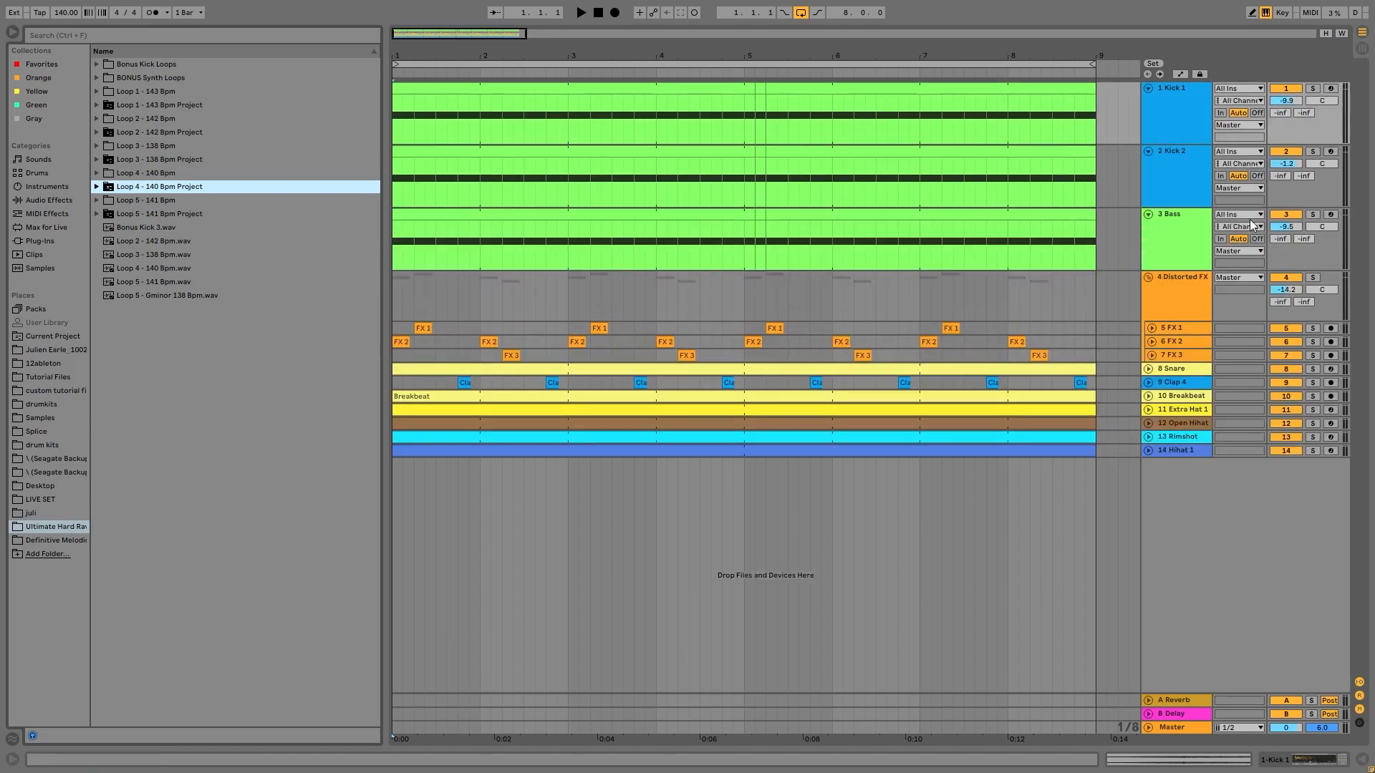
- Solo the Kick 1, Kick 2 and Bass tracks together and play them from the start
click(1186, 224)
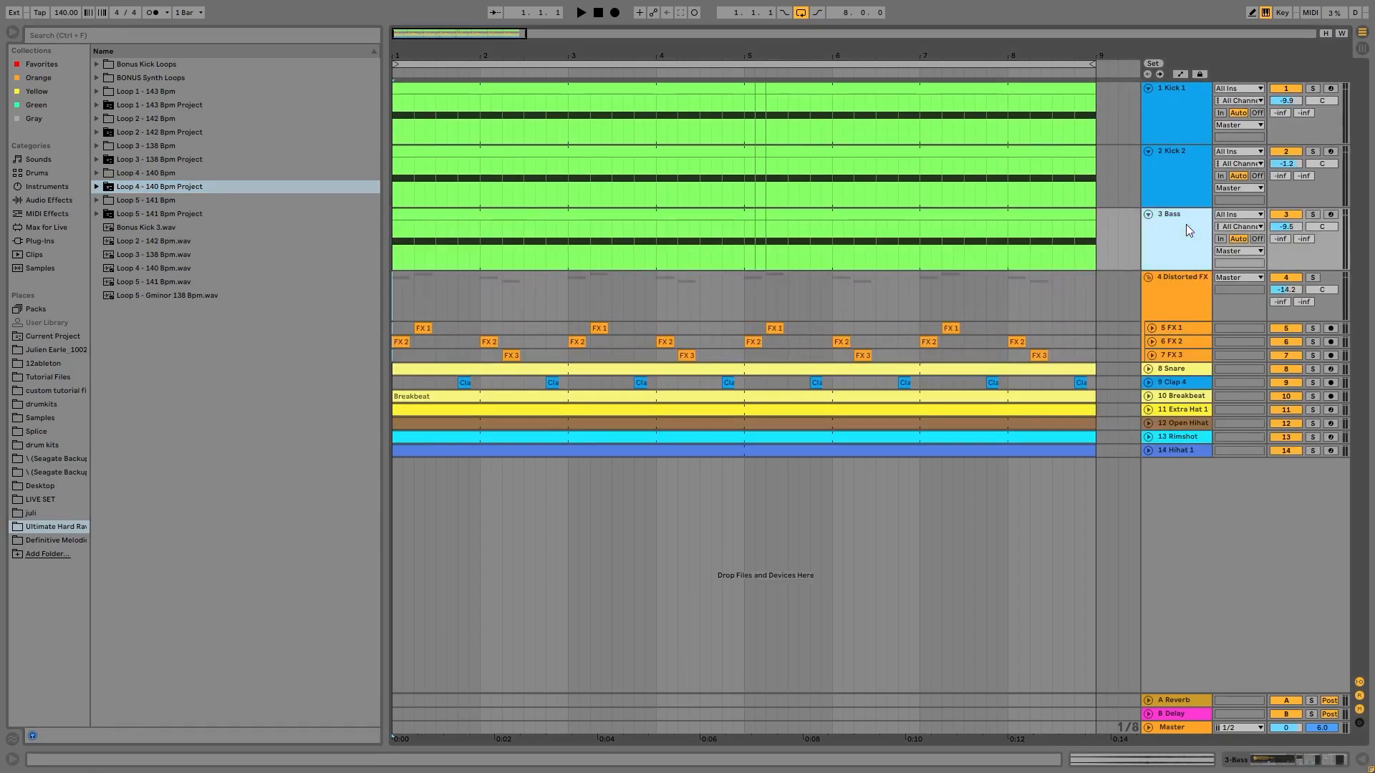
shift+click(1175, 131)
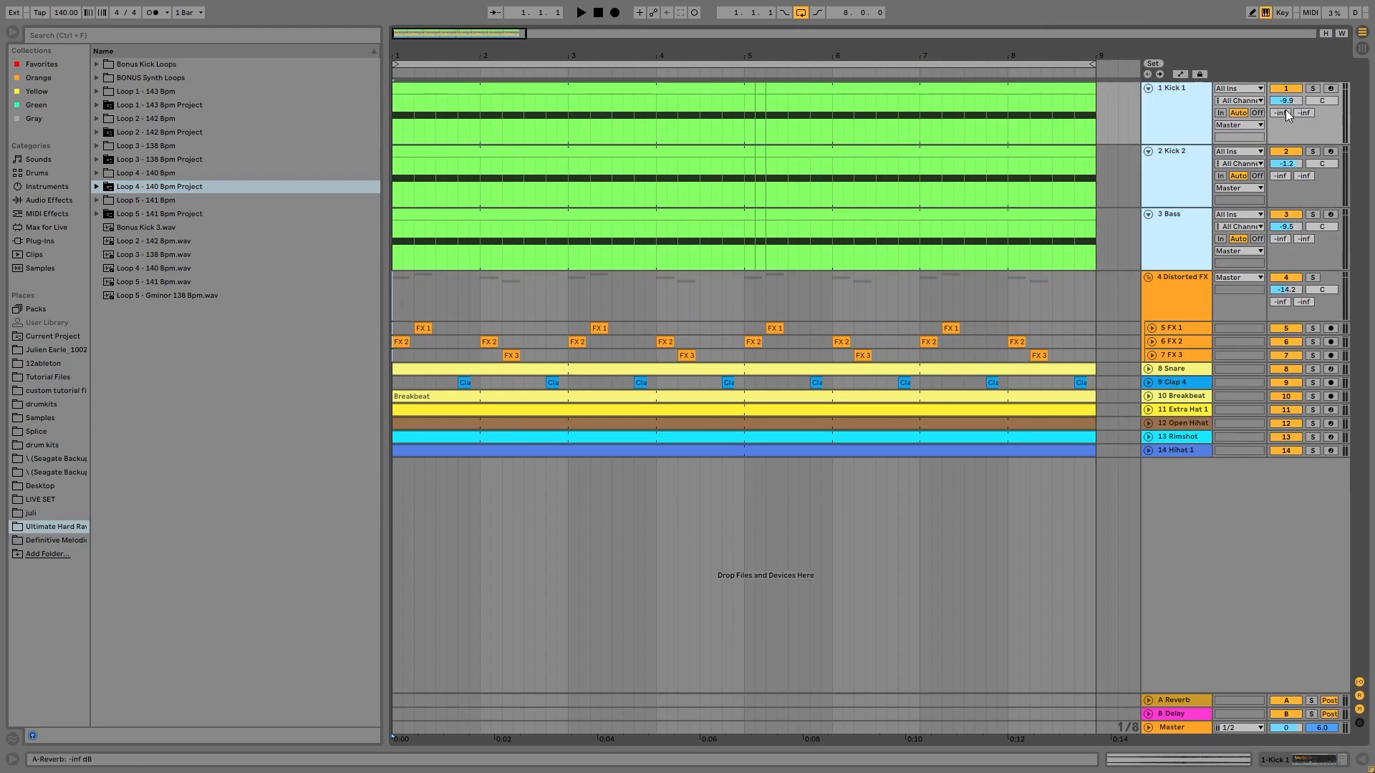
click(1313, 89)
click(1313, 89)
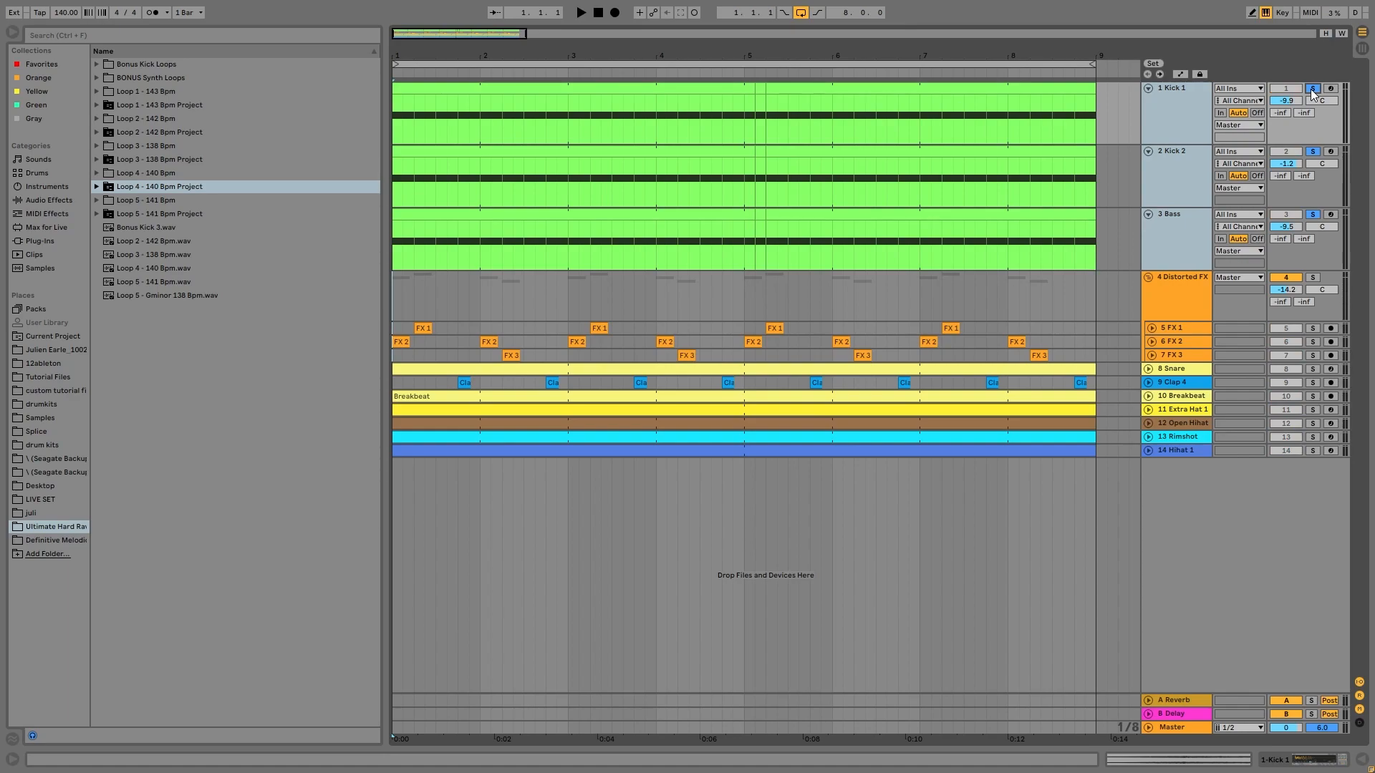
key(space)
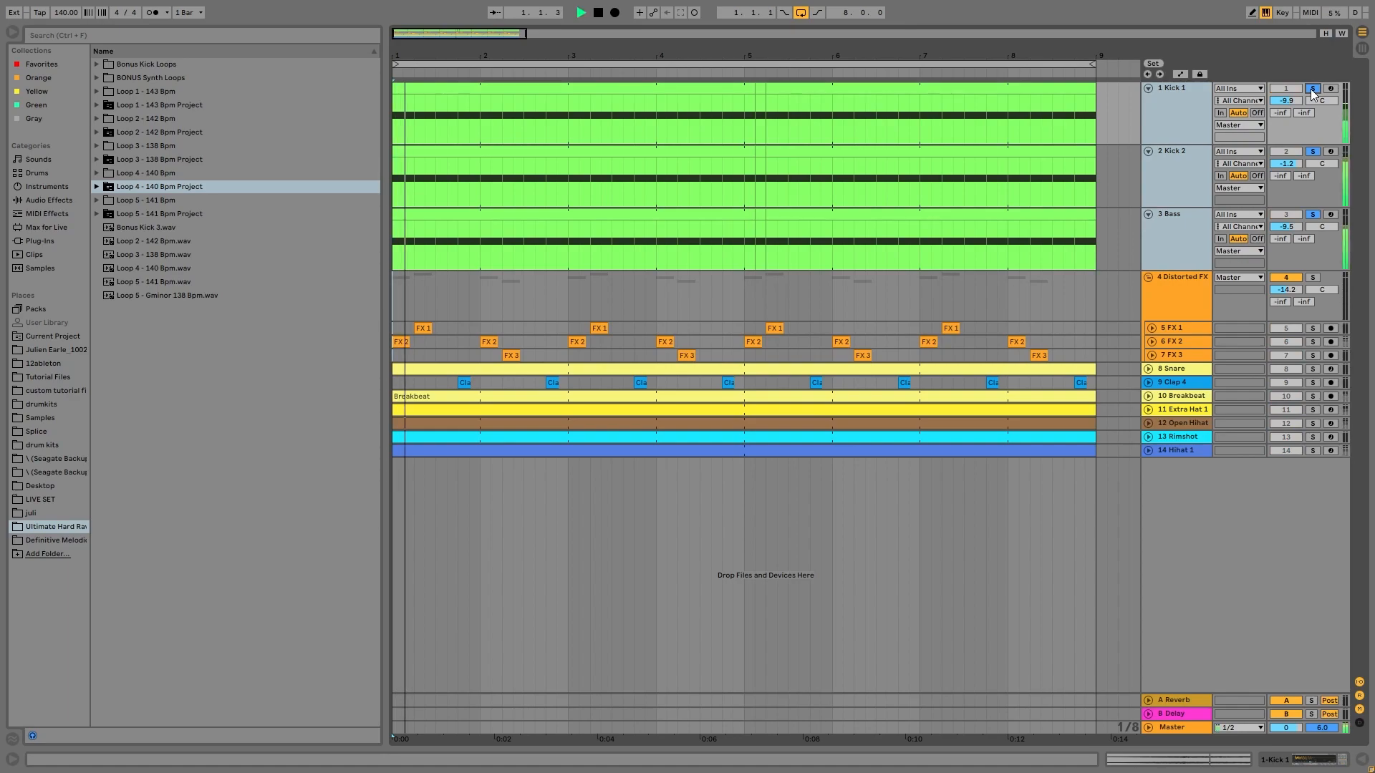
- Show the device chains of the Bass and Kick 2 tracks during playback, and stop playing
double_click(1180, 240)
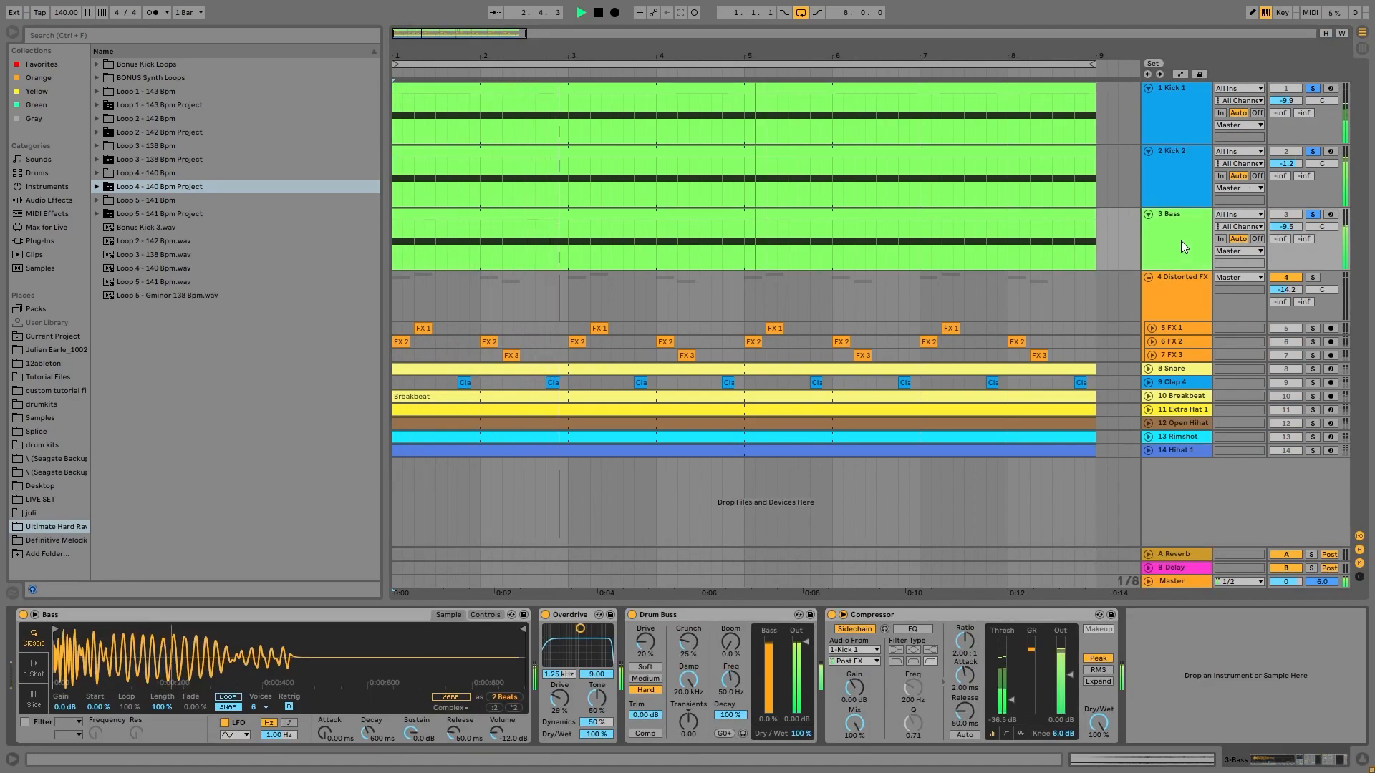
click(1169, 191)
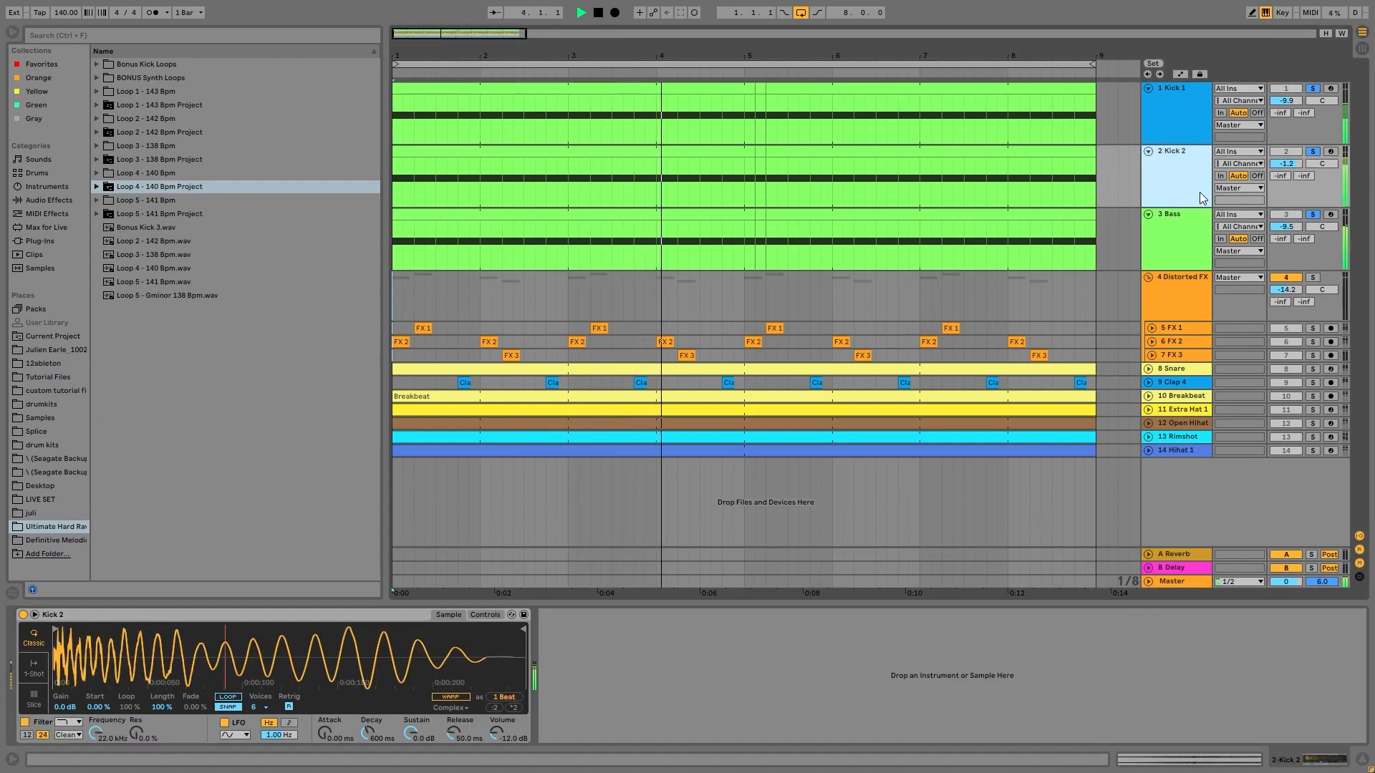
key(space)
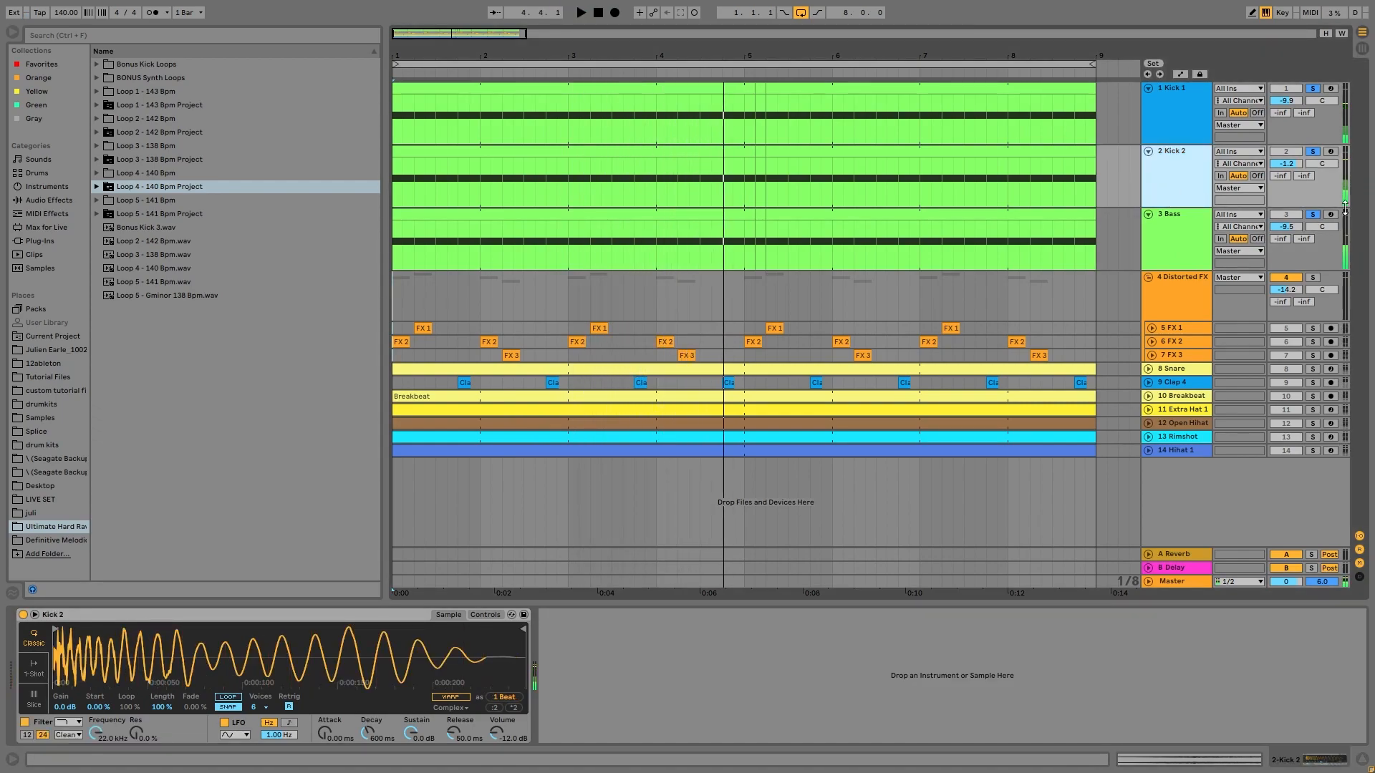
- Take Bass out of solo and play the two kicks while viewing the Kick 1 and Kick 2 devices
click(1312, 214)
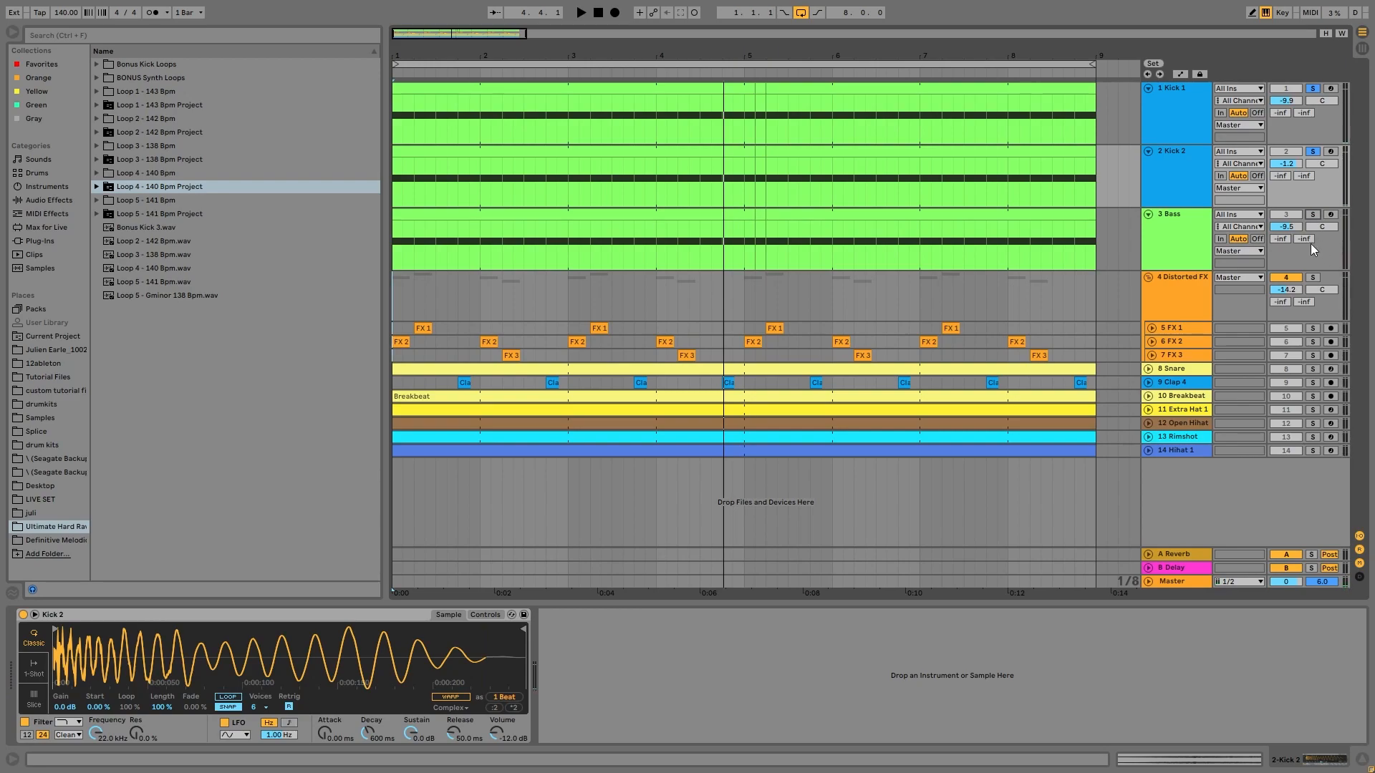
key(space)
click(1193, 160)
click(1180, 122)
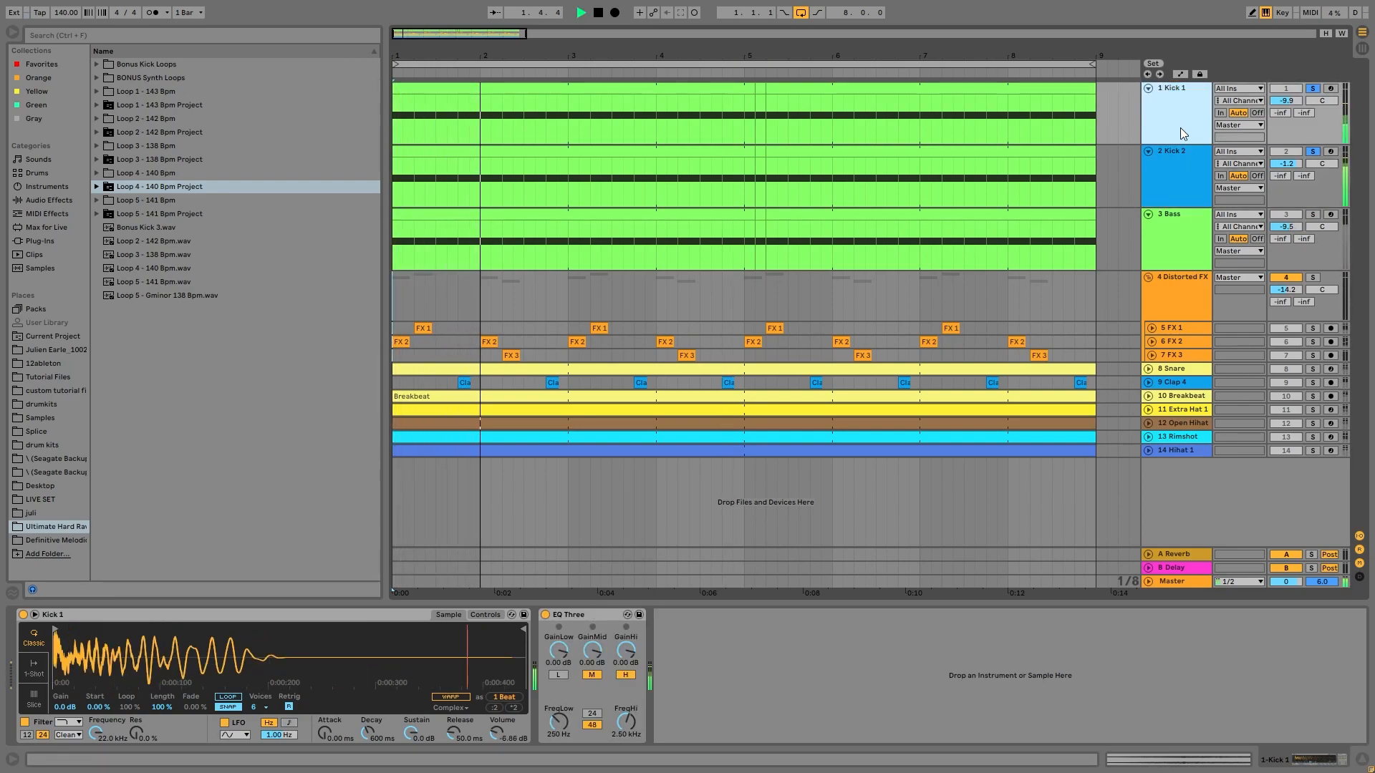
click(1184, 176)
- Remove Kick 1 from solo, listen to Kick 2 alone with its first clip selected, and stop playback
click(1314, 90)
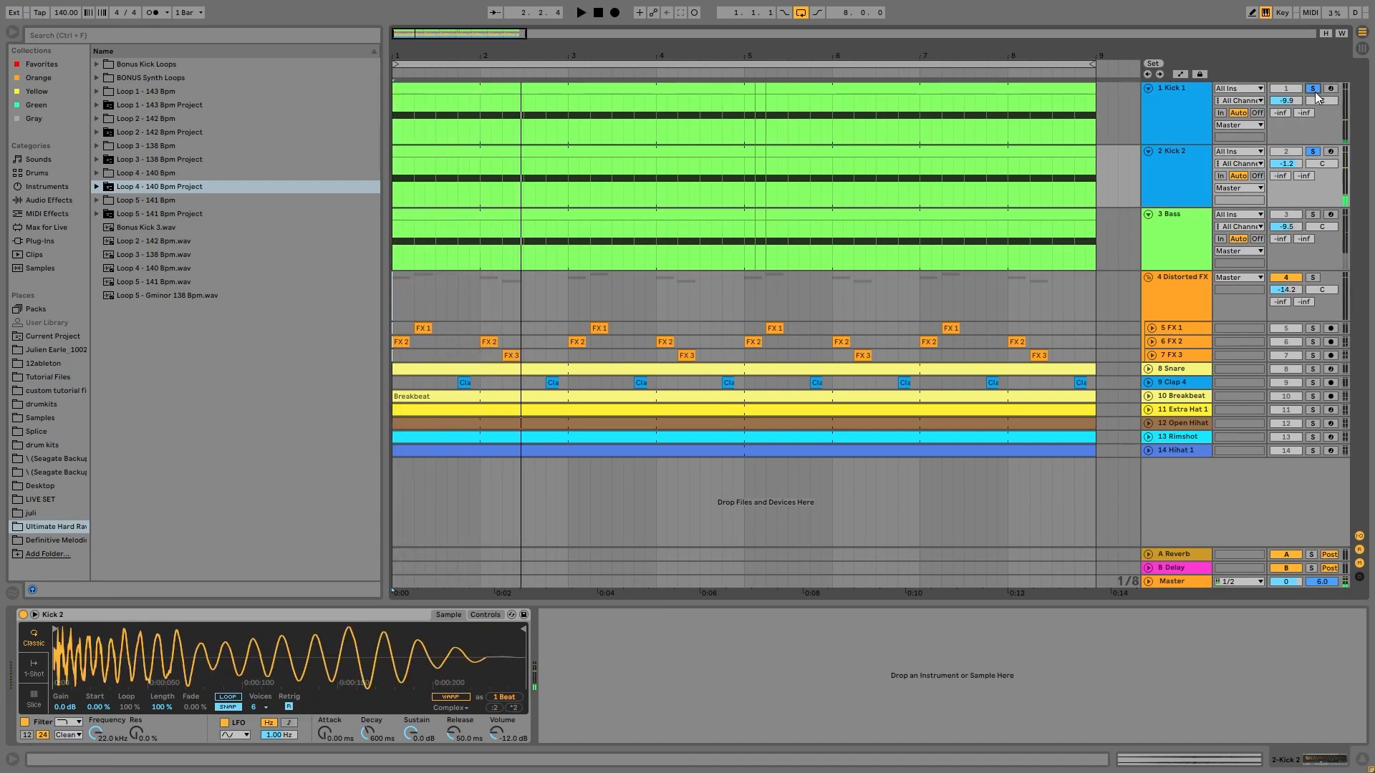
key(space)
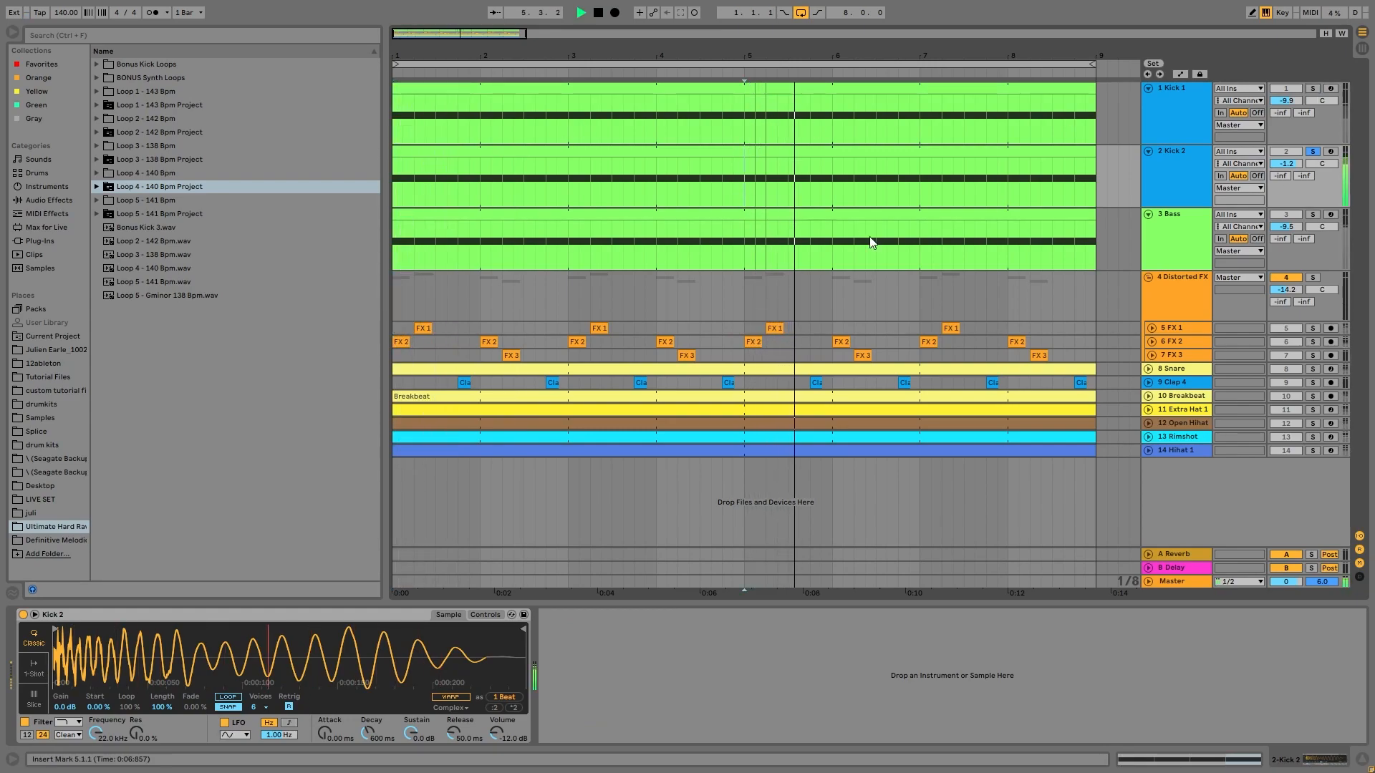
click(694, 148)
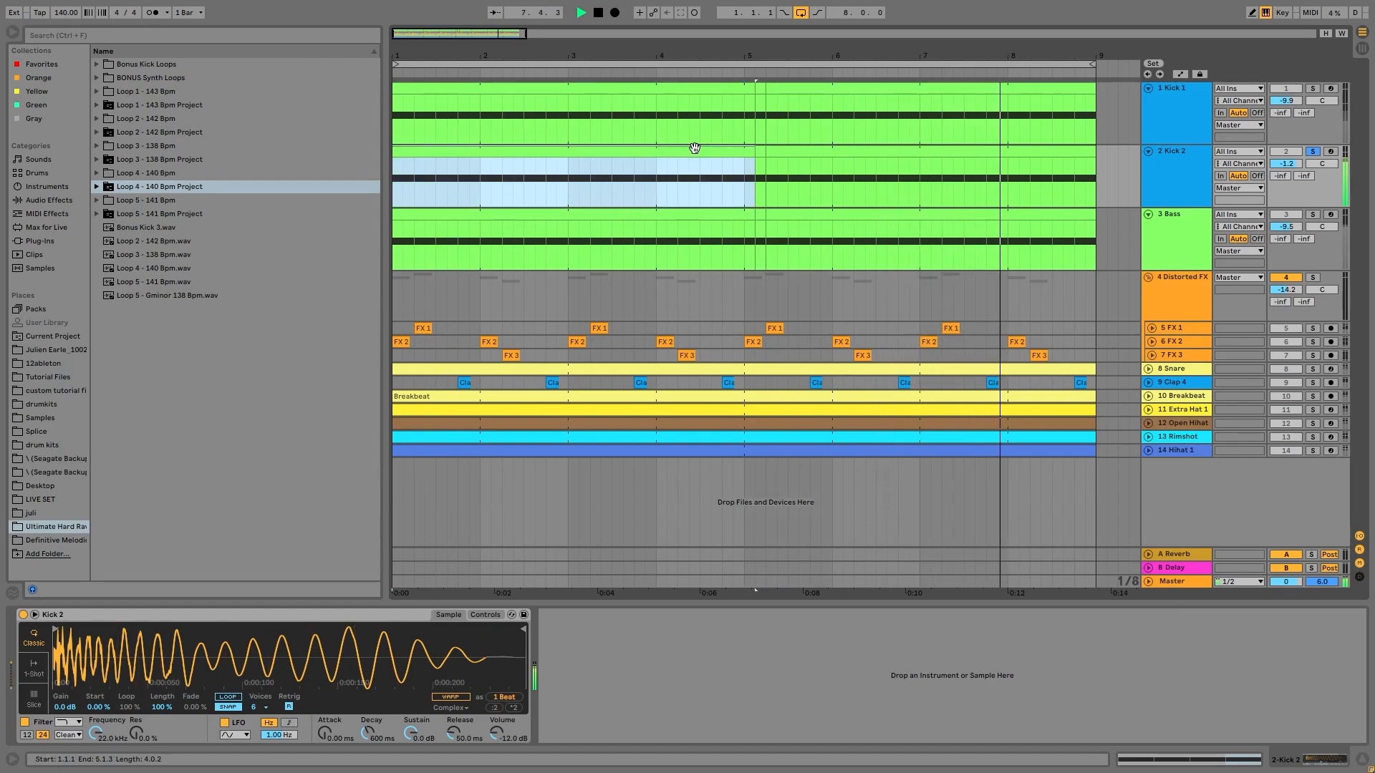
key(space)
- Solo only the Kick 1 track, with its devices shown, and play it from the start
click(1183, 97)
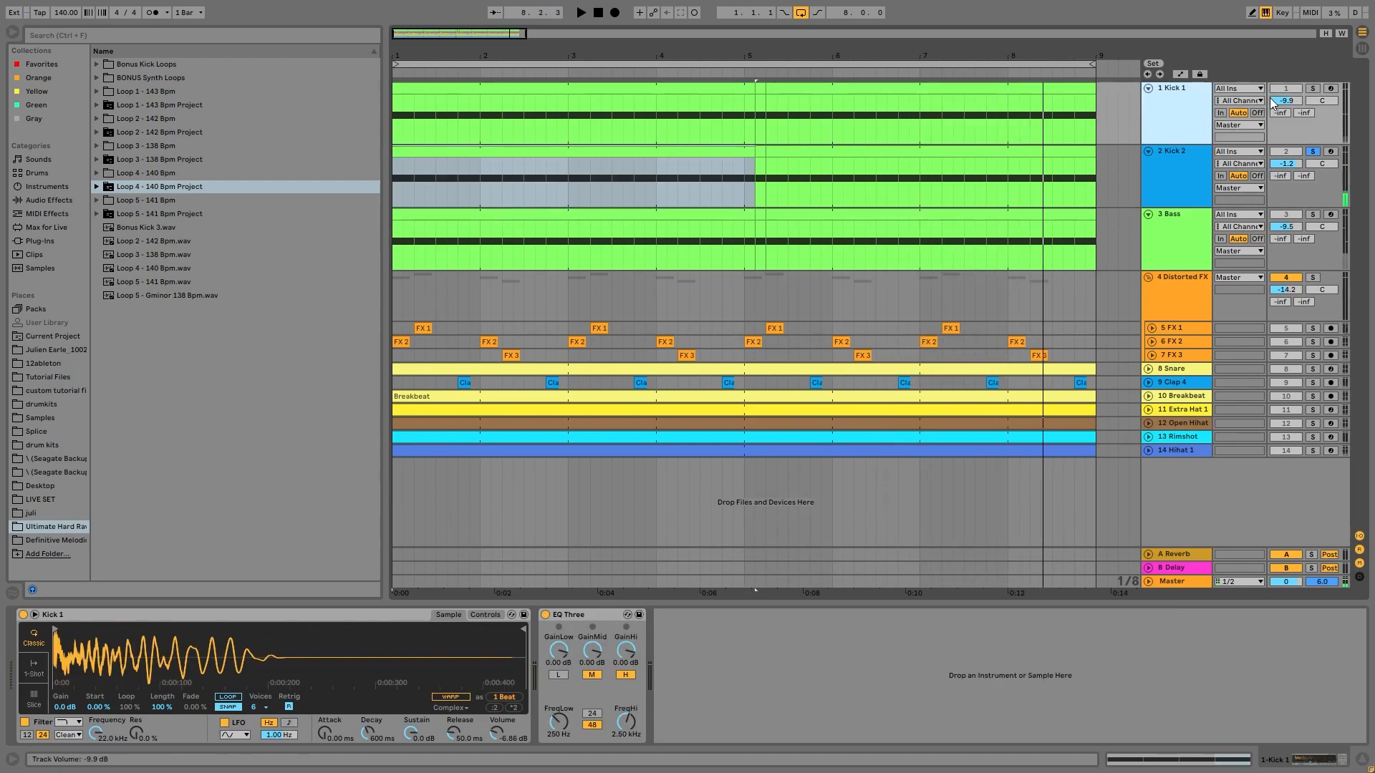
click(1315, 88)
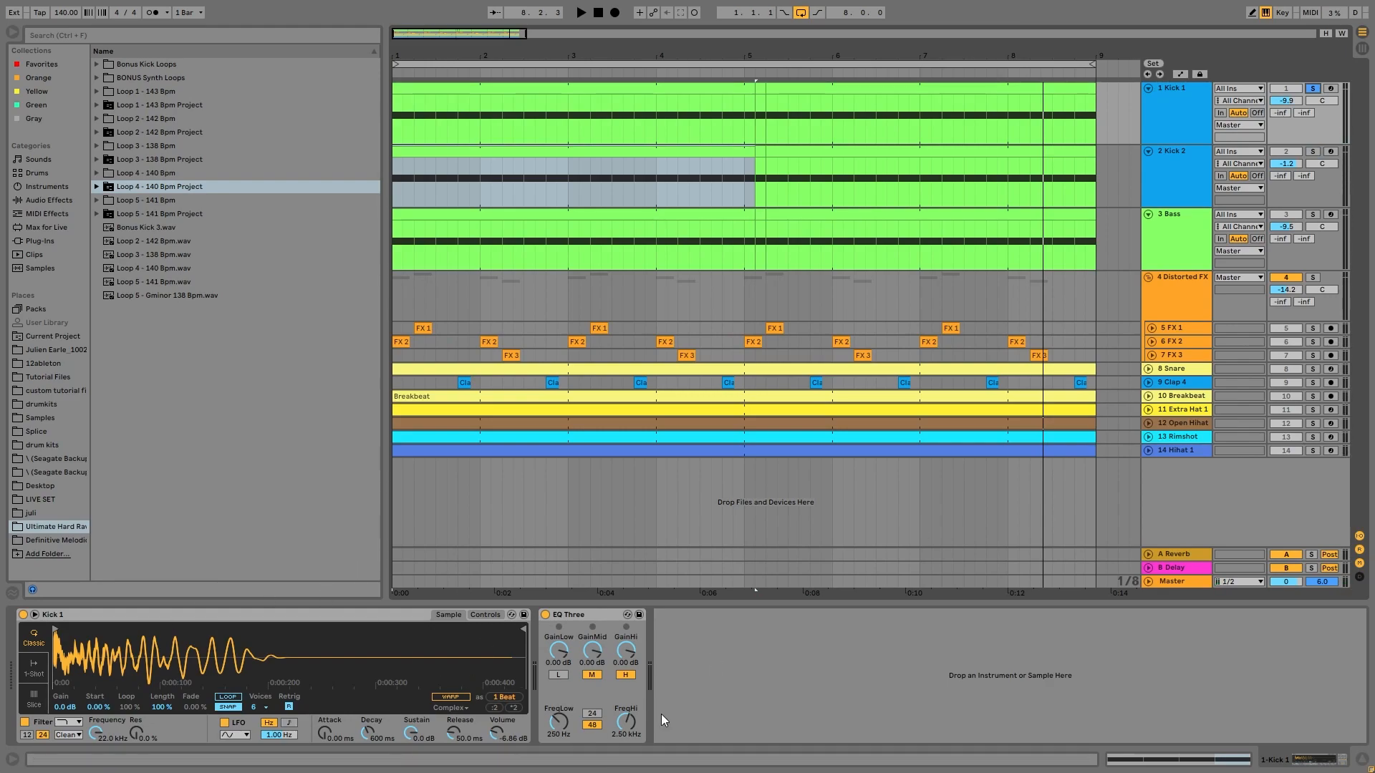
key(space)
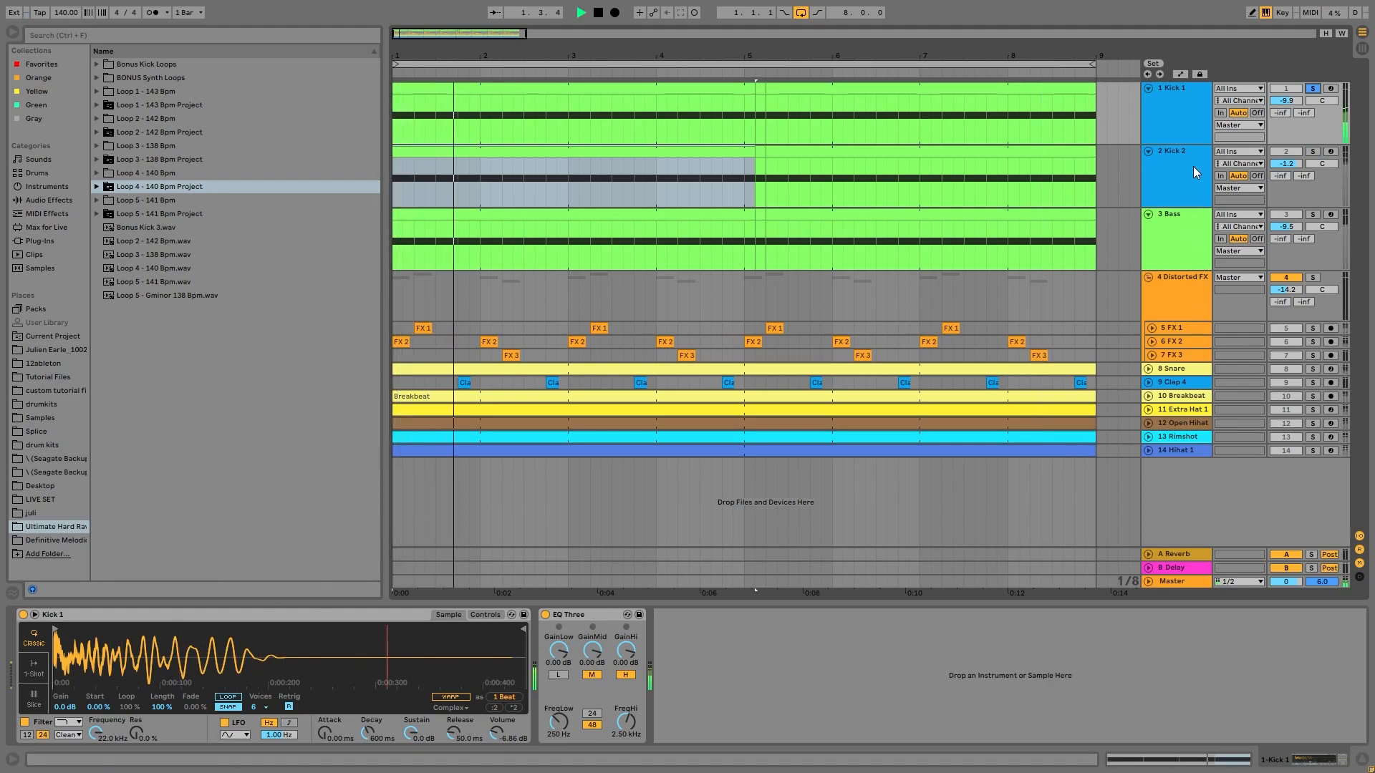
- Add Kick 2 to the solo during playback, drop Kick 1 from it, and stop playing
ctrl+click(1314, 153)
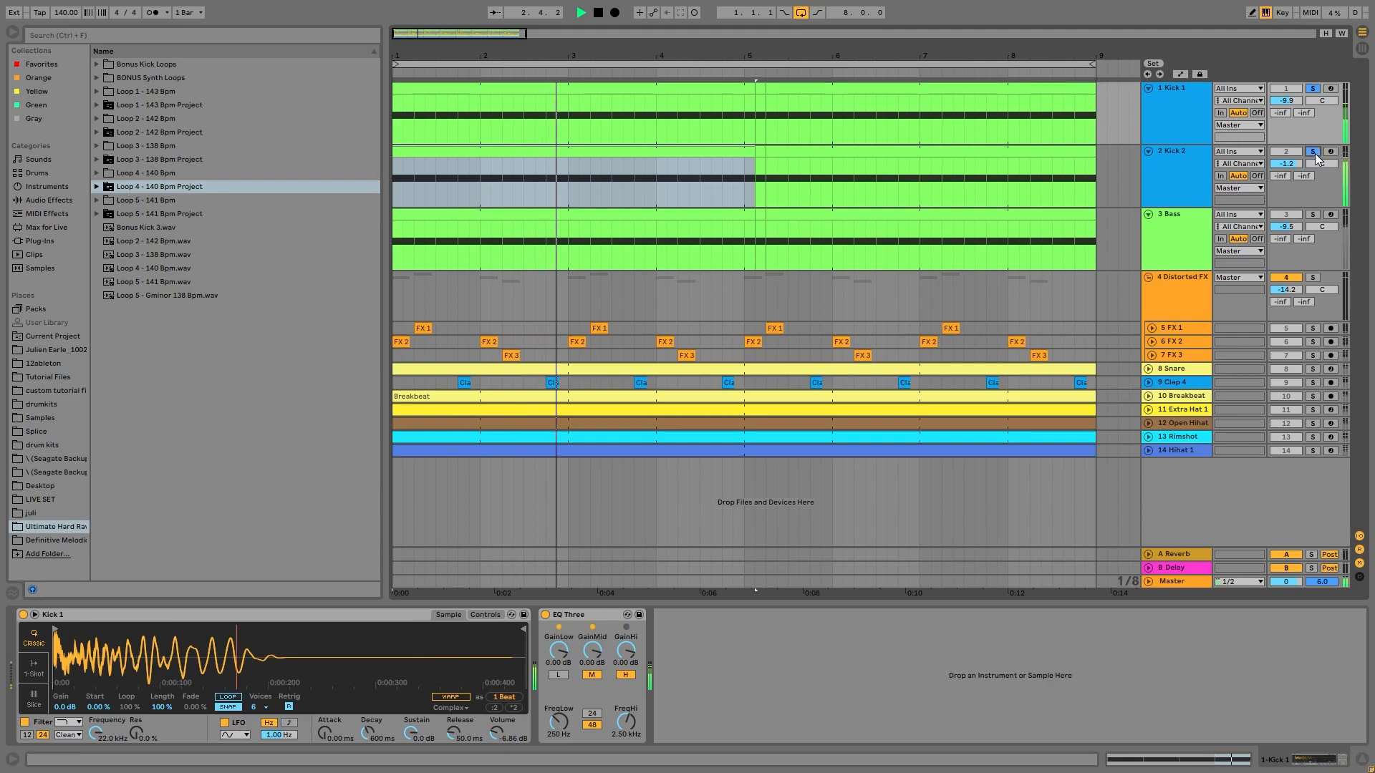
click(1313, 86)
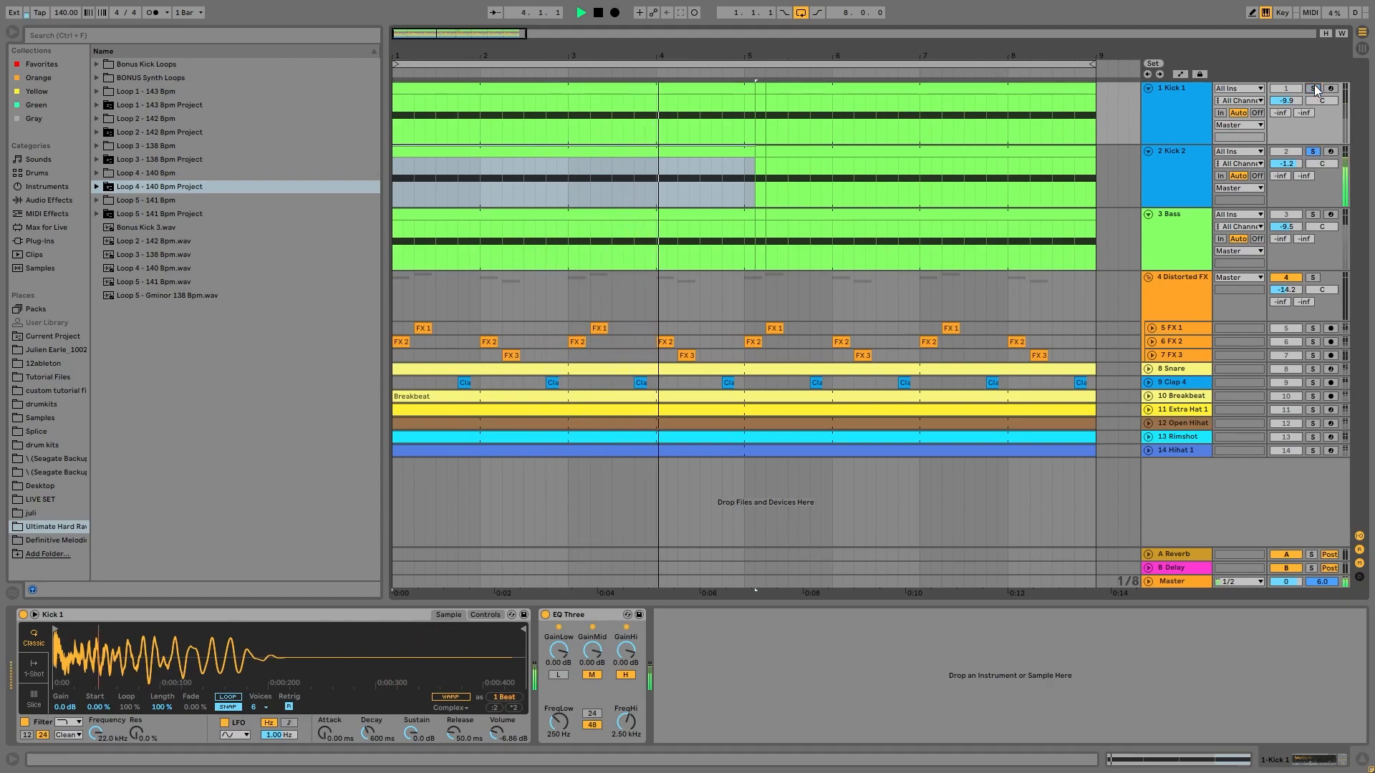
key(space)
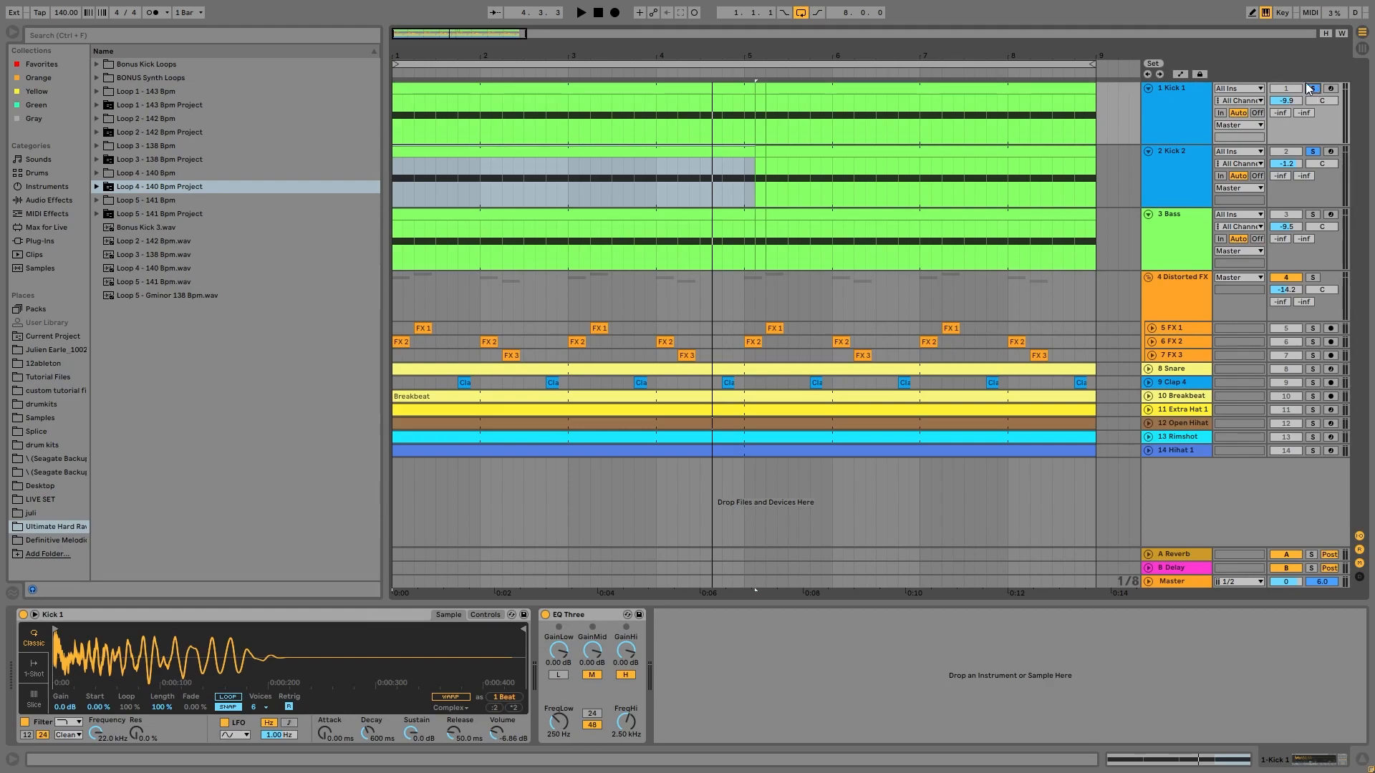
- Play Kick 1 and Kick 2 soloed together from the start, select the Kick 1 track, and stop playback
click(1313, 89)
key(space)
click(1312, 88)
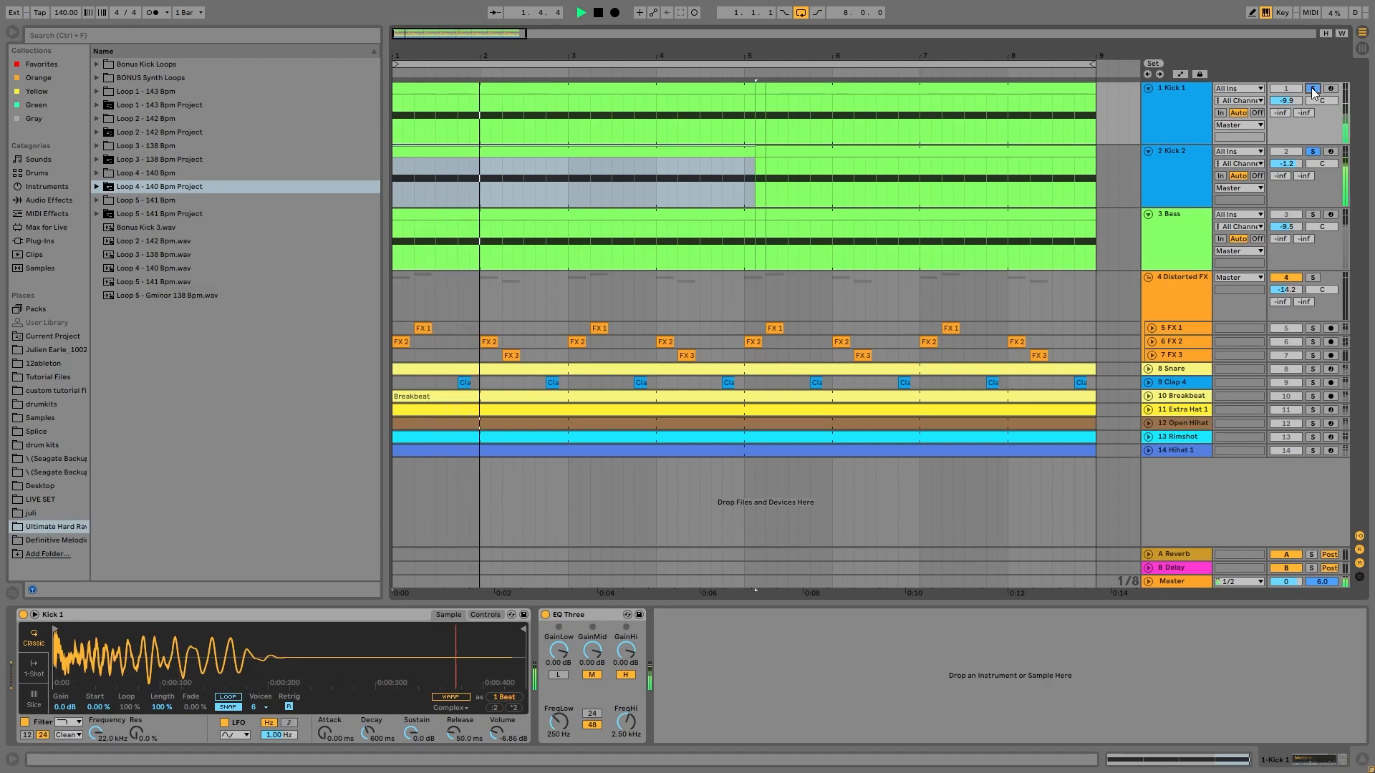
click(1157, 114)
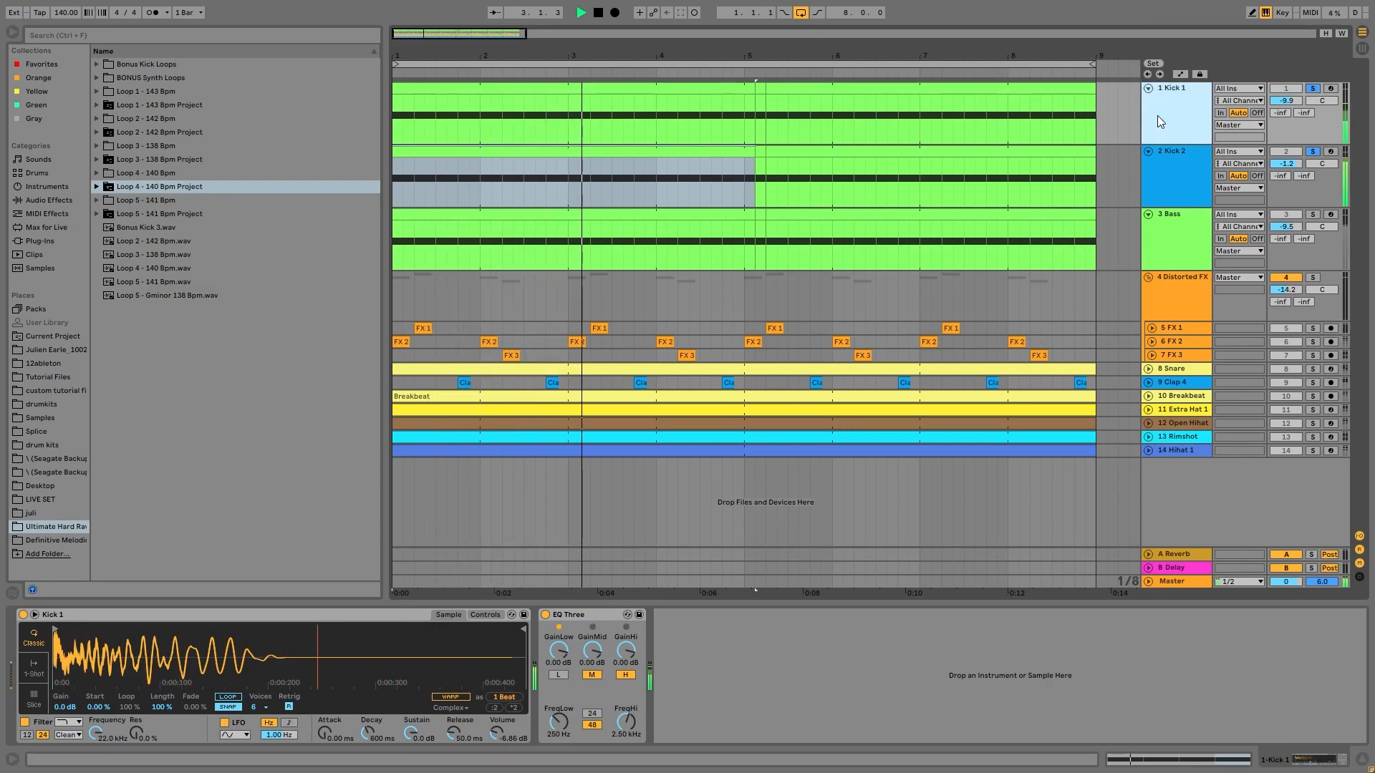
key(space)
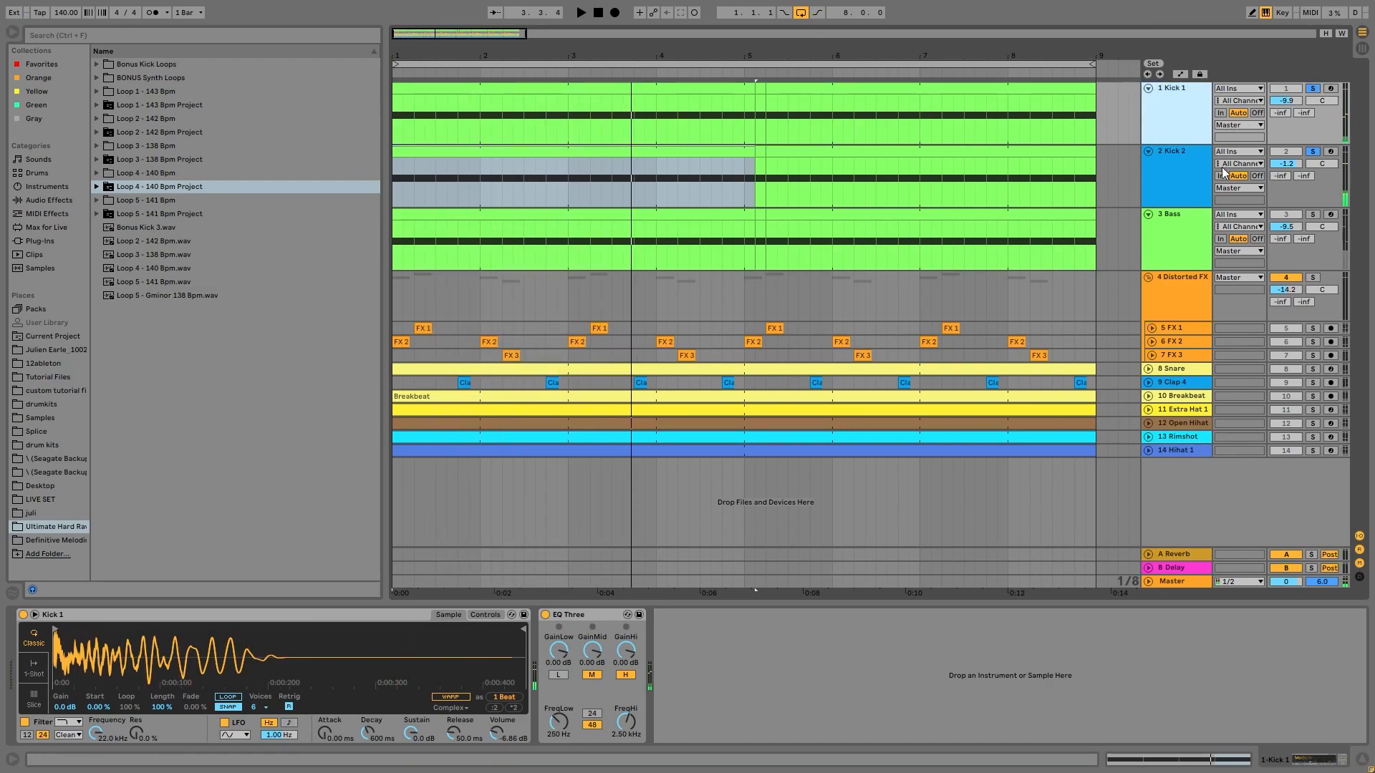
- Solo the Bass track, switch off its Overdrive, Drum Buss and Compressor, and play the dry sound
click(1160, 231)
click(1312, 215)
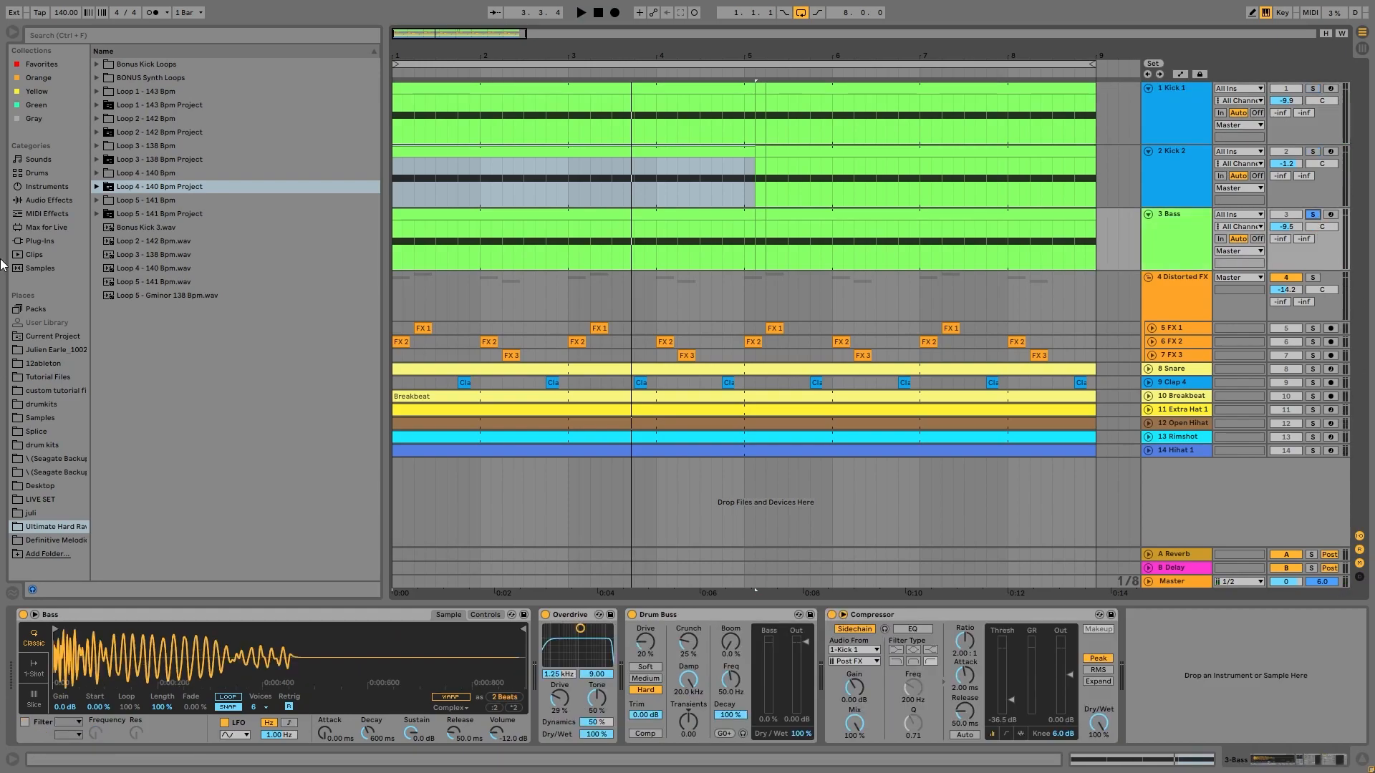
click(546, 614)
click(632, 615)
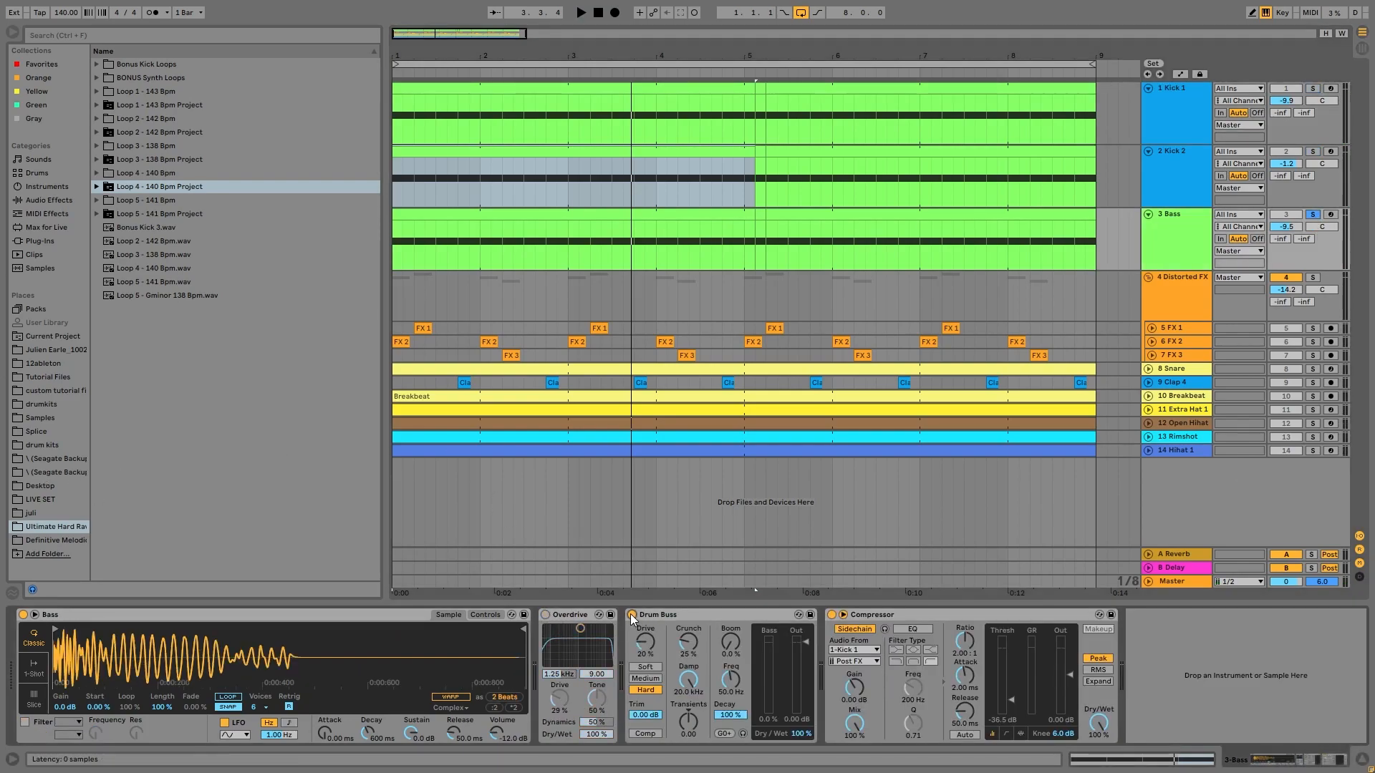
click(832, 614)
key(space)
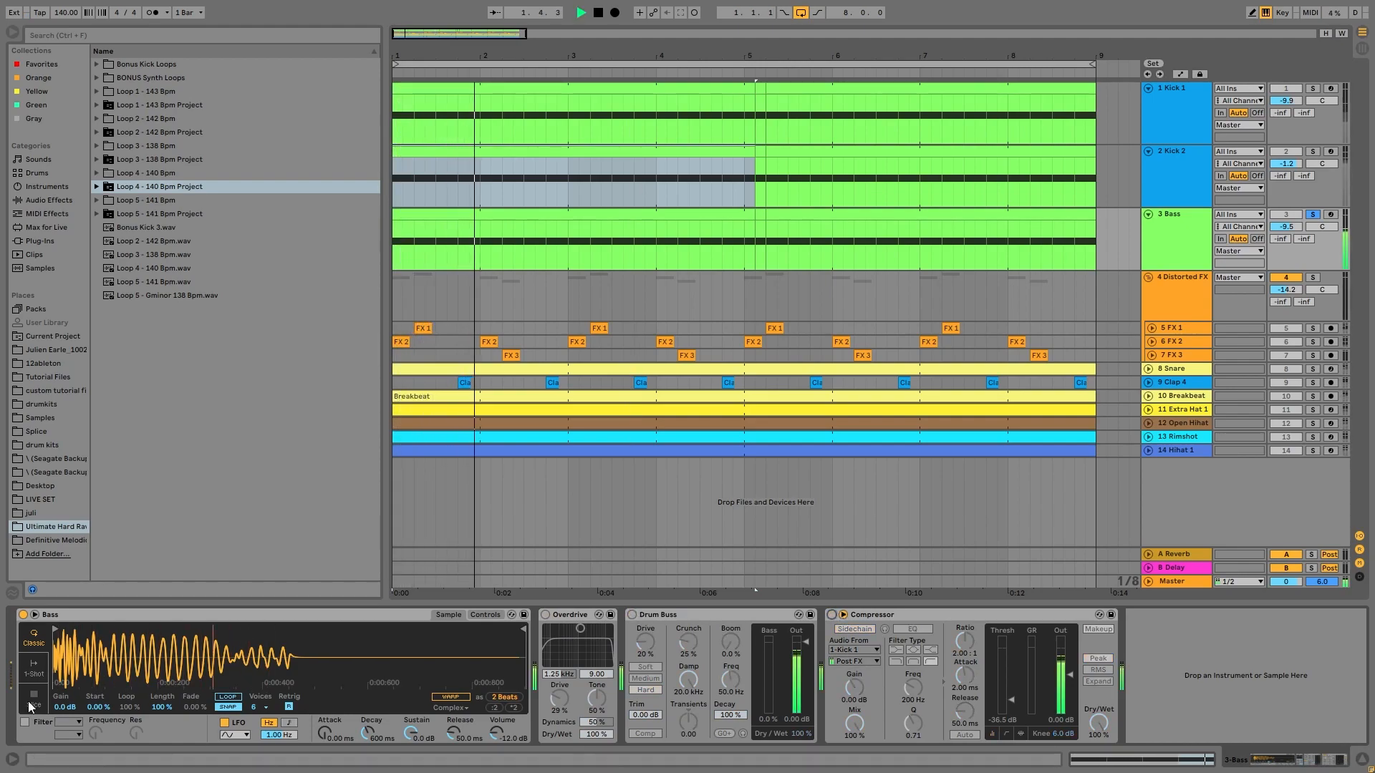
- Switch the Bass track's Overdrive, Drum Buss and Compressor back on one at a time, playing the sound with each added effect
key(space)
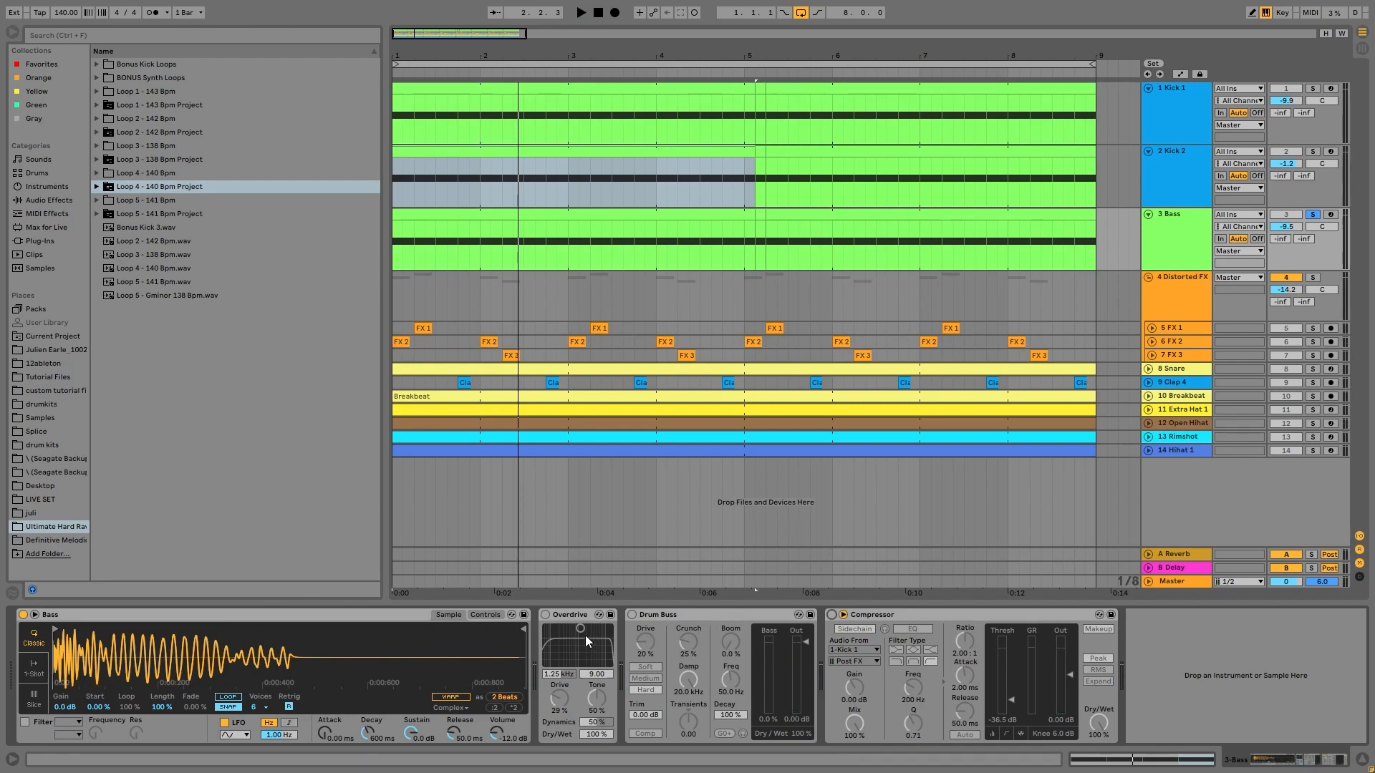
click(546, 614)
key(space)
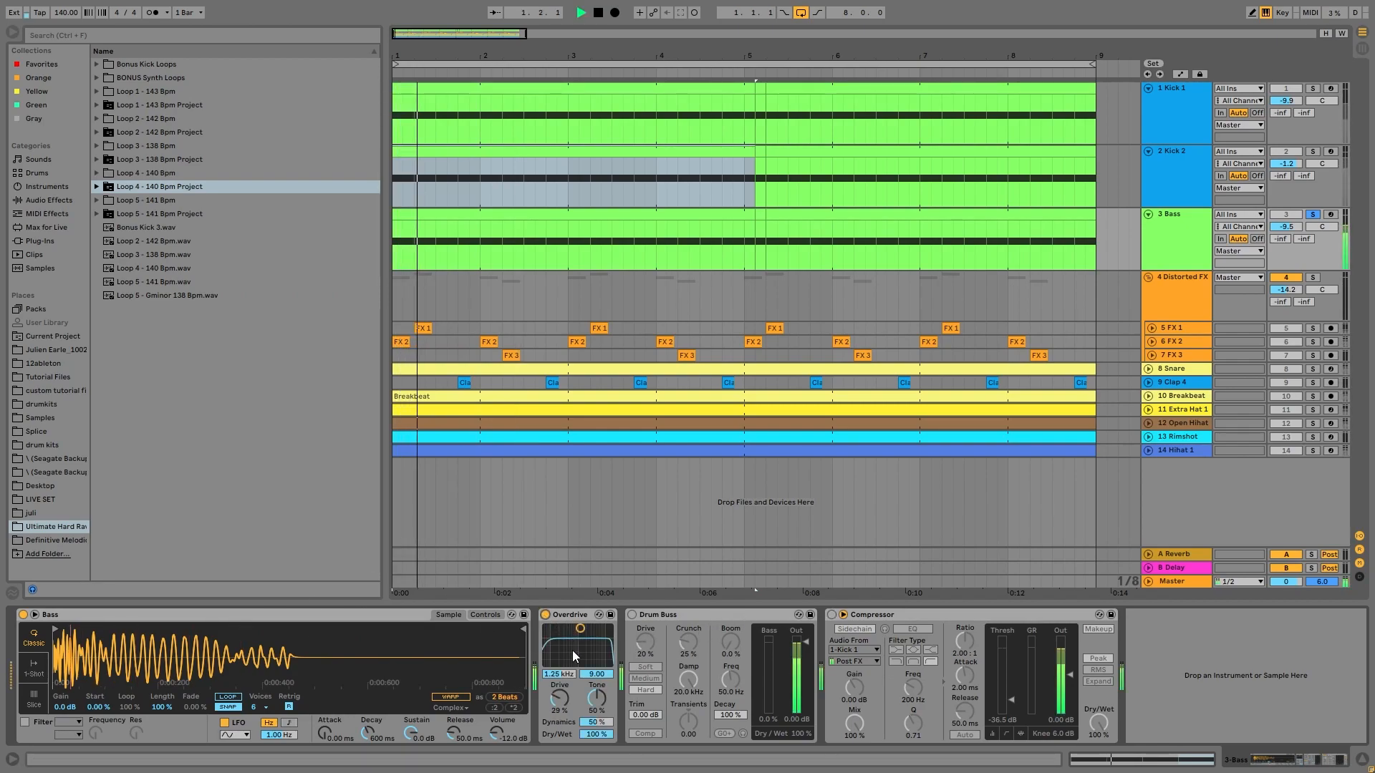
click(632, 615)
key(space)
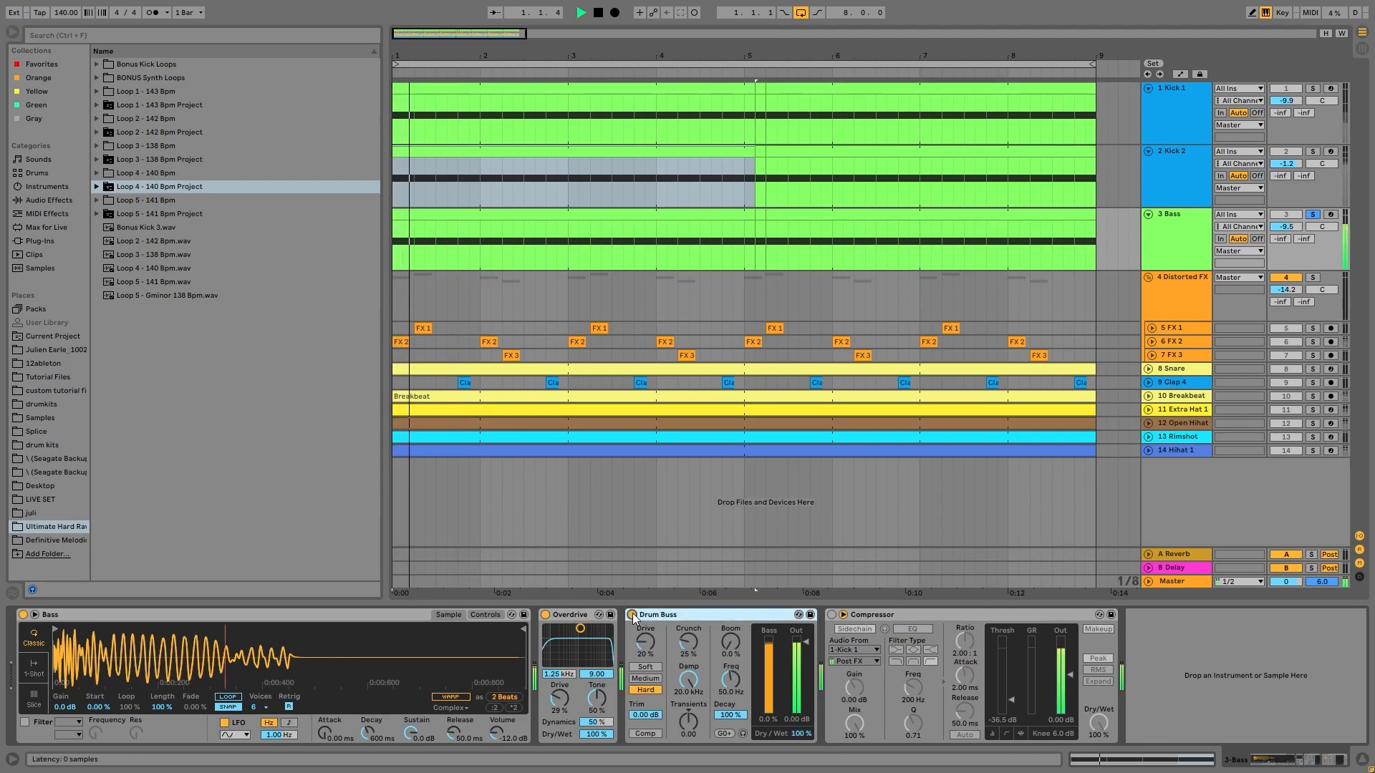
click(831, 615)
click(869, 617)
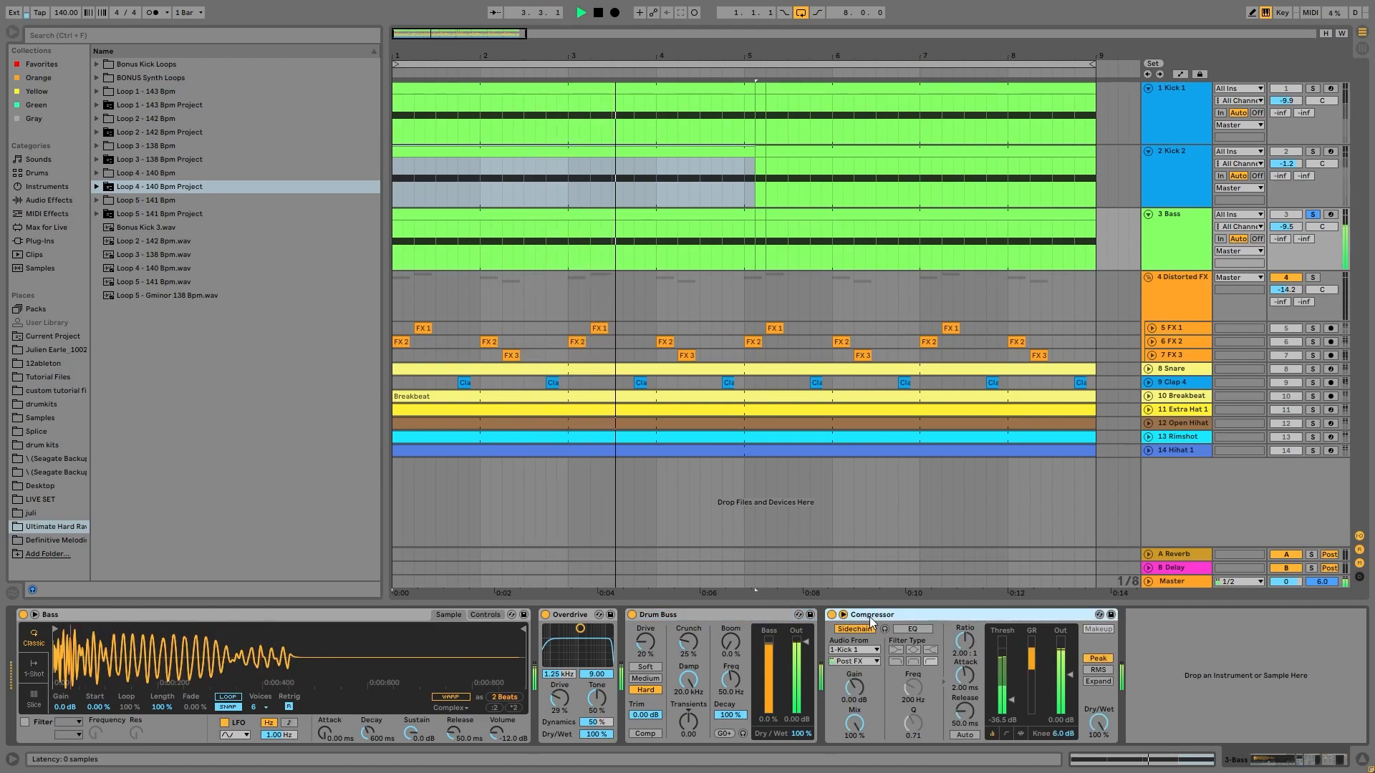
key(space)
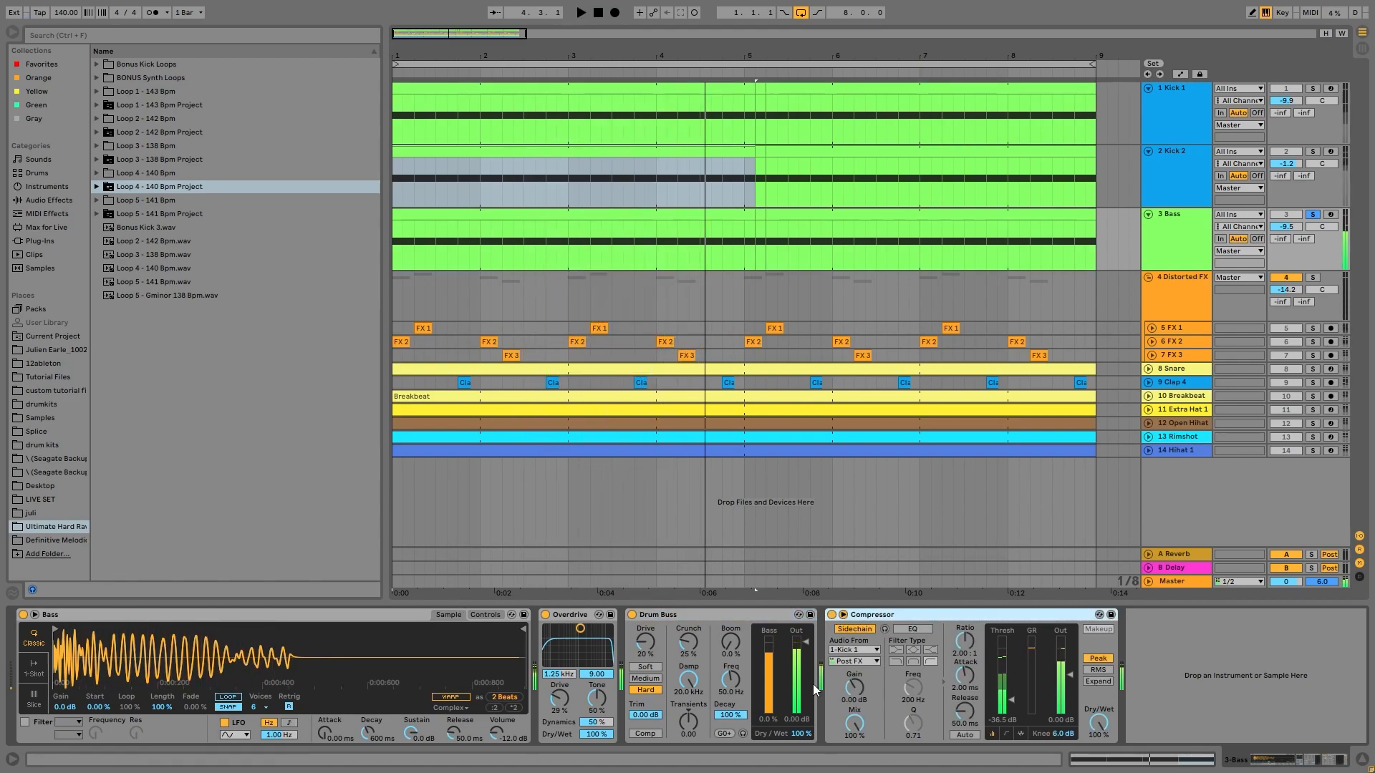
- Add Kick 1 and Kick 2 to the soloed Bass, play the three together from the start, and select the Bass track
click(1314, 88)
key(space)
click(1313, 151)
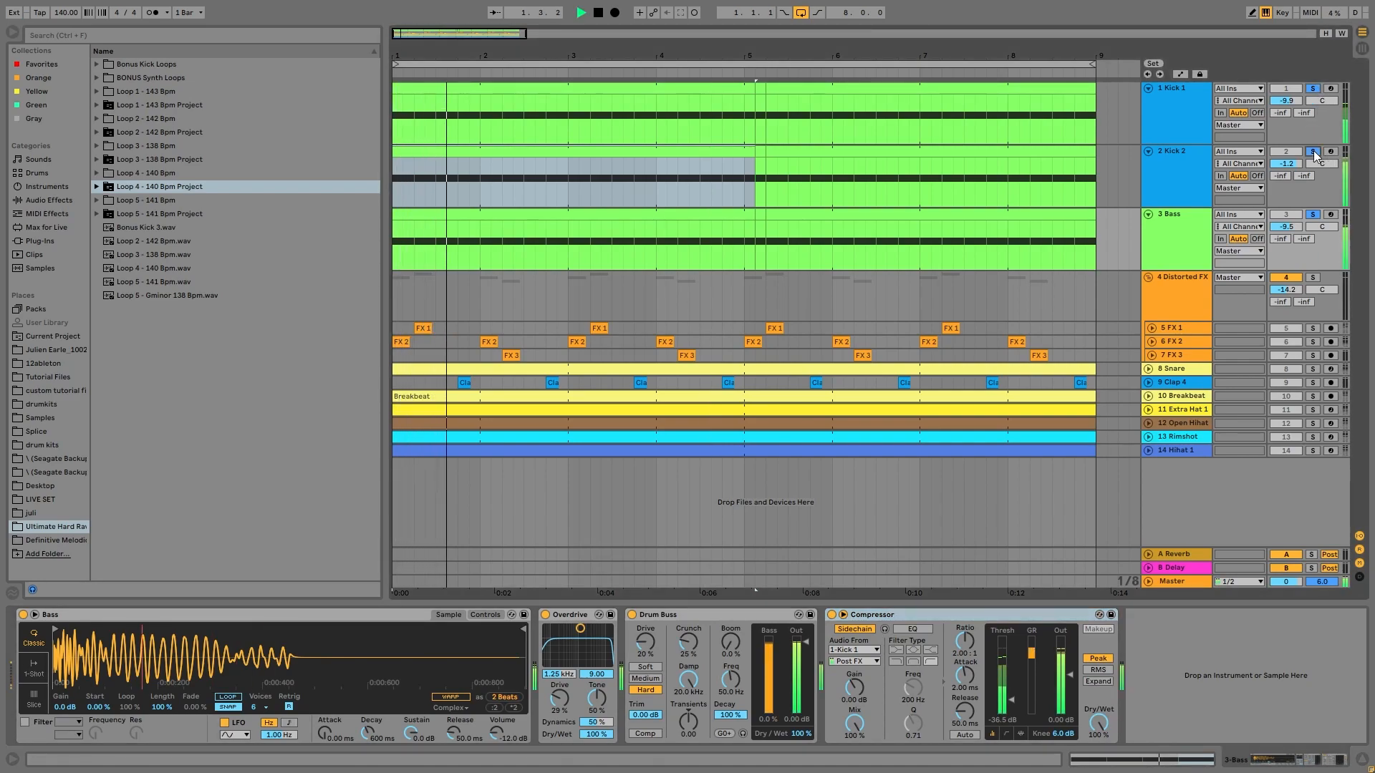
click(1185, 240)
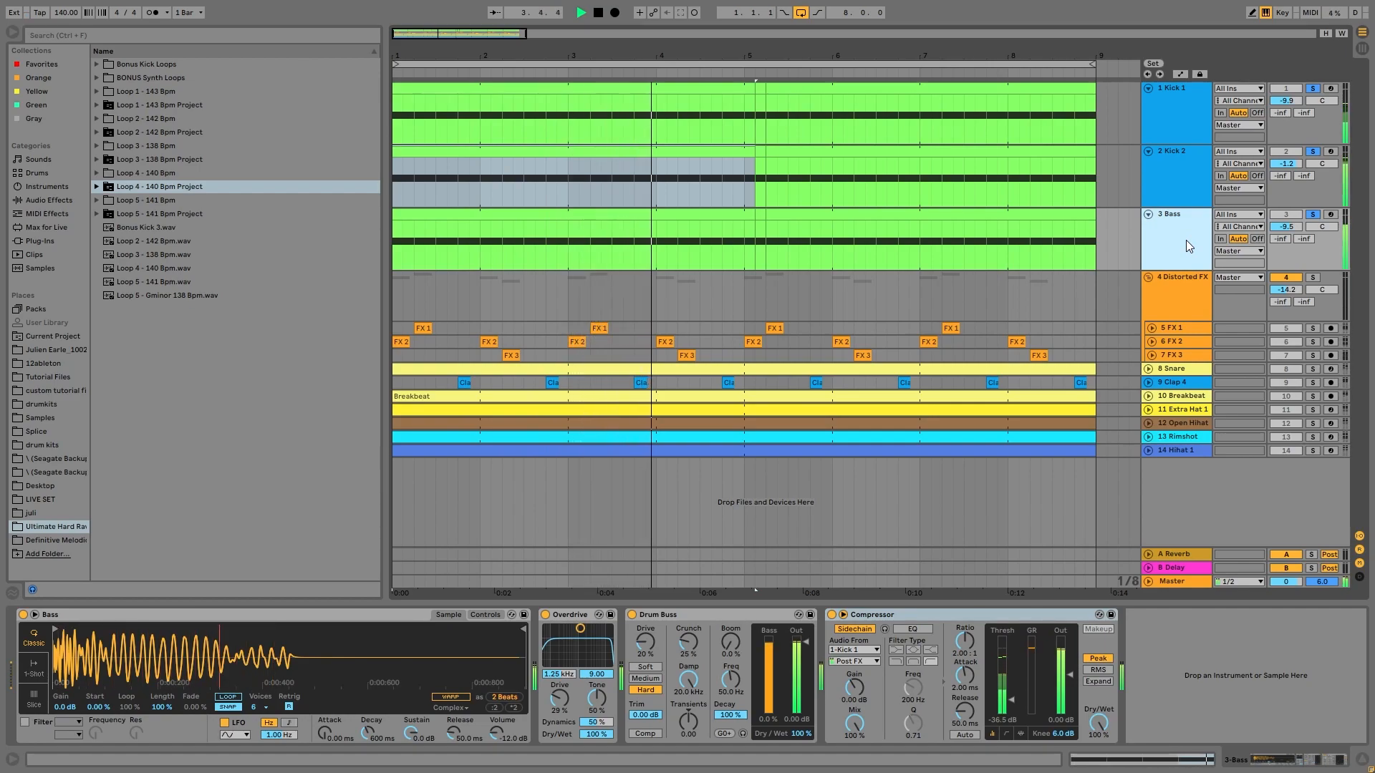
key(space)
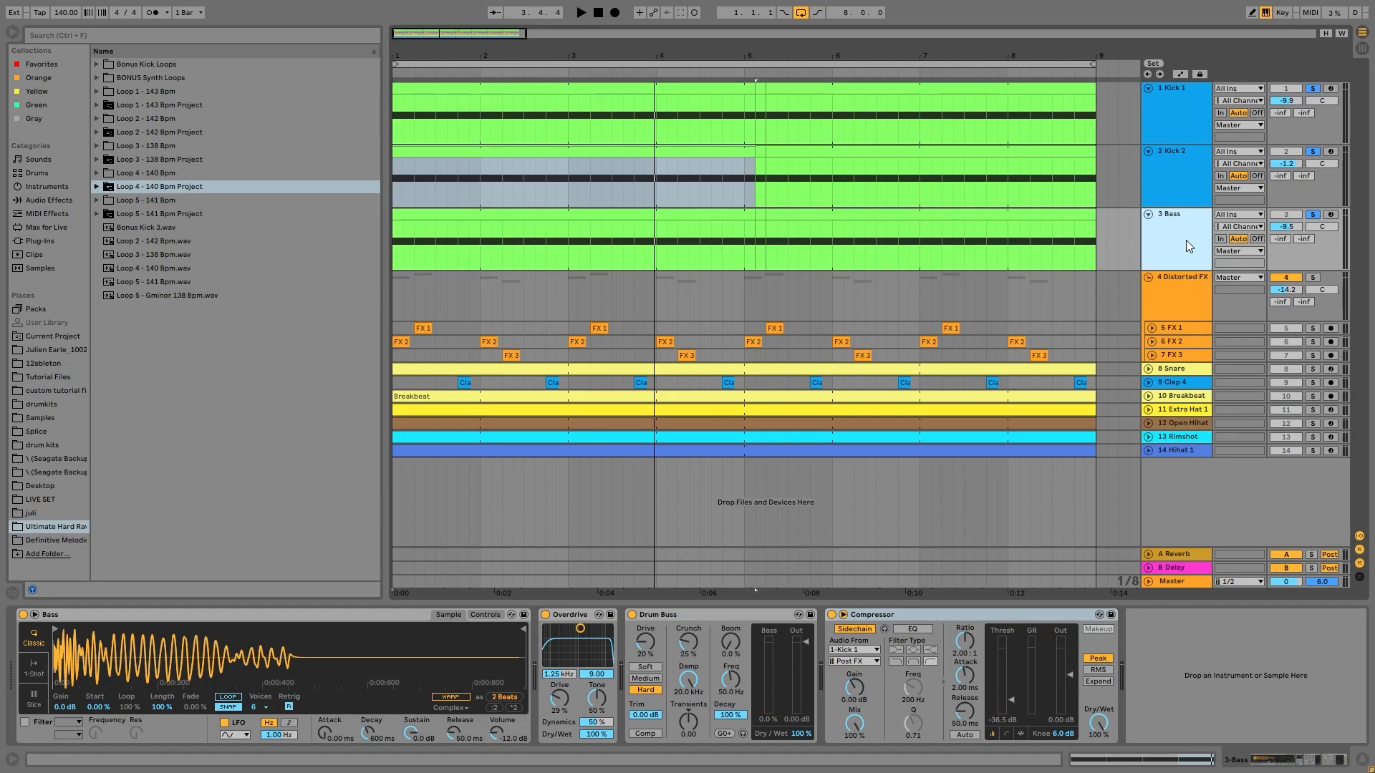
key(space)
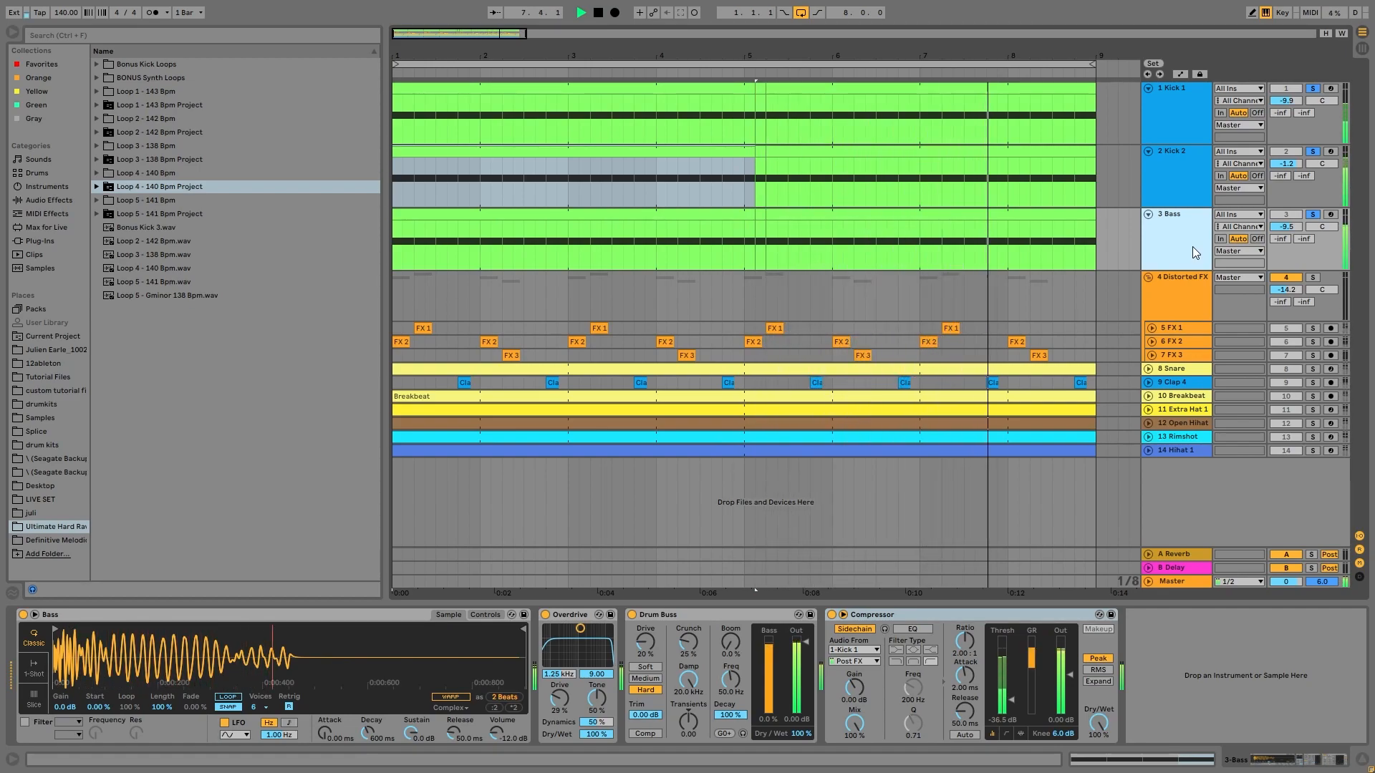
key(space)
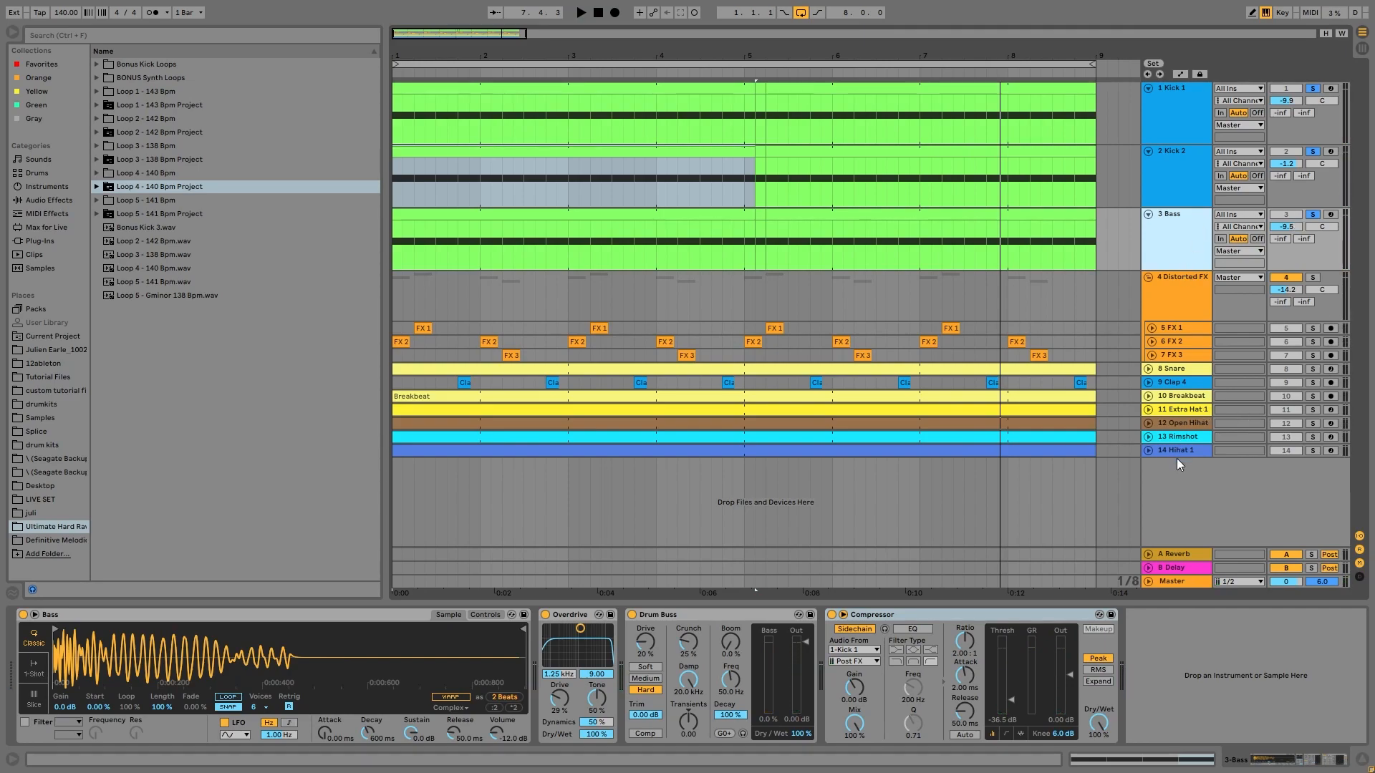
- Unfold the Open Hihat track, add it to the soloed kicks and bass, and play from the start
click(1149, 423)
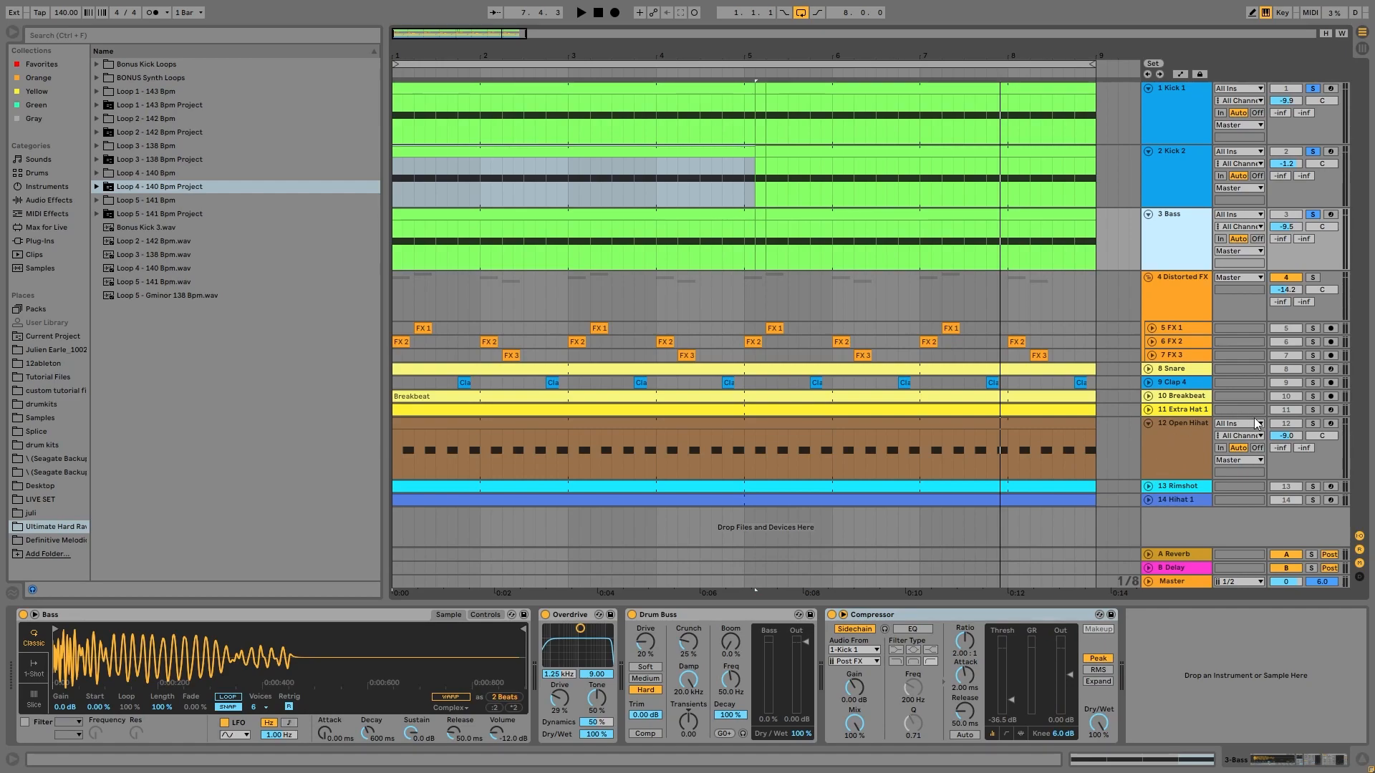
click(1313, 423)
key(space)
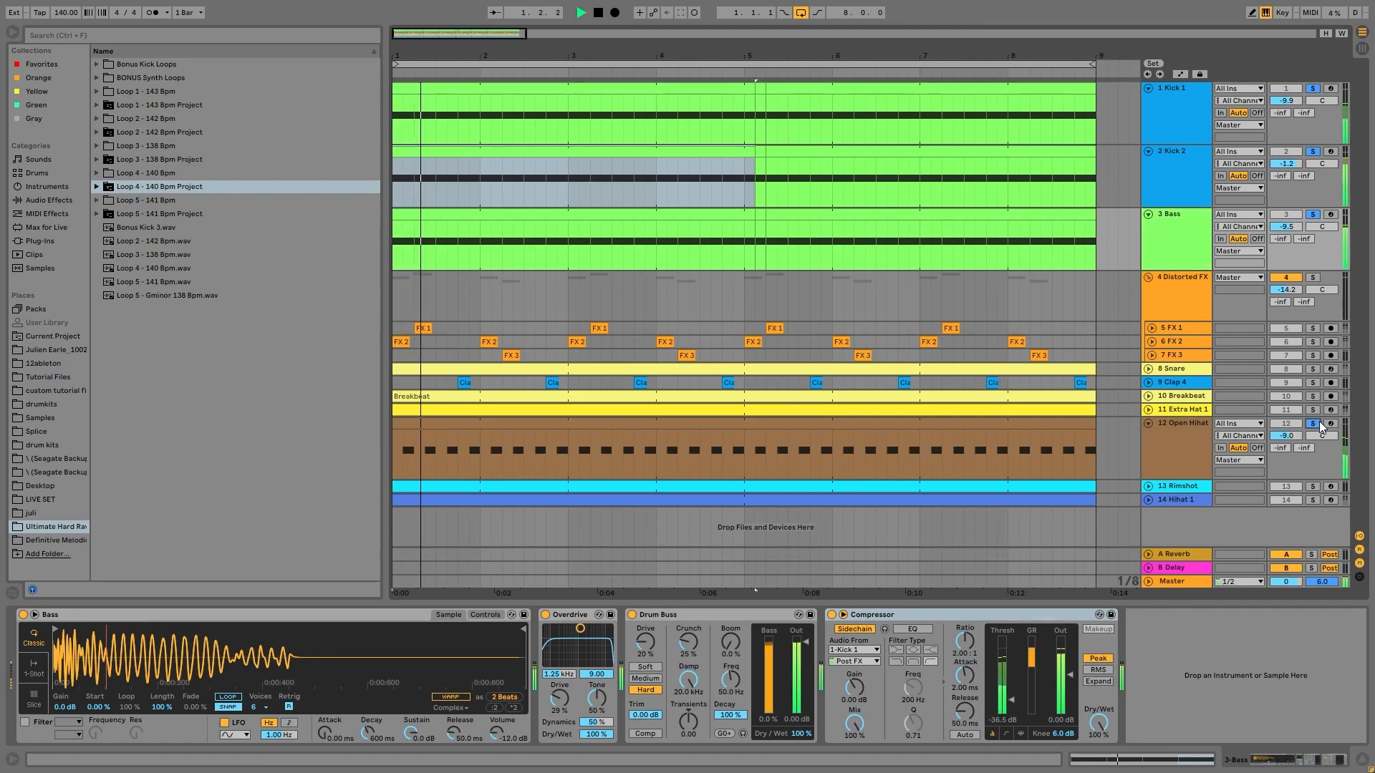
- Add Hihat 1 to the solo during playback and move its track above Rimshot
click(1313, 500)
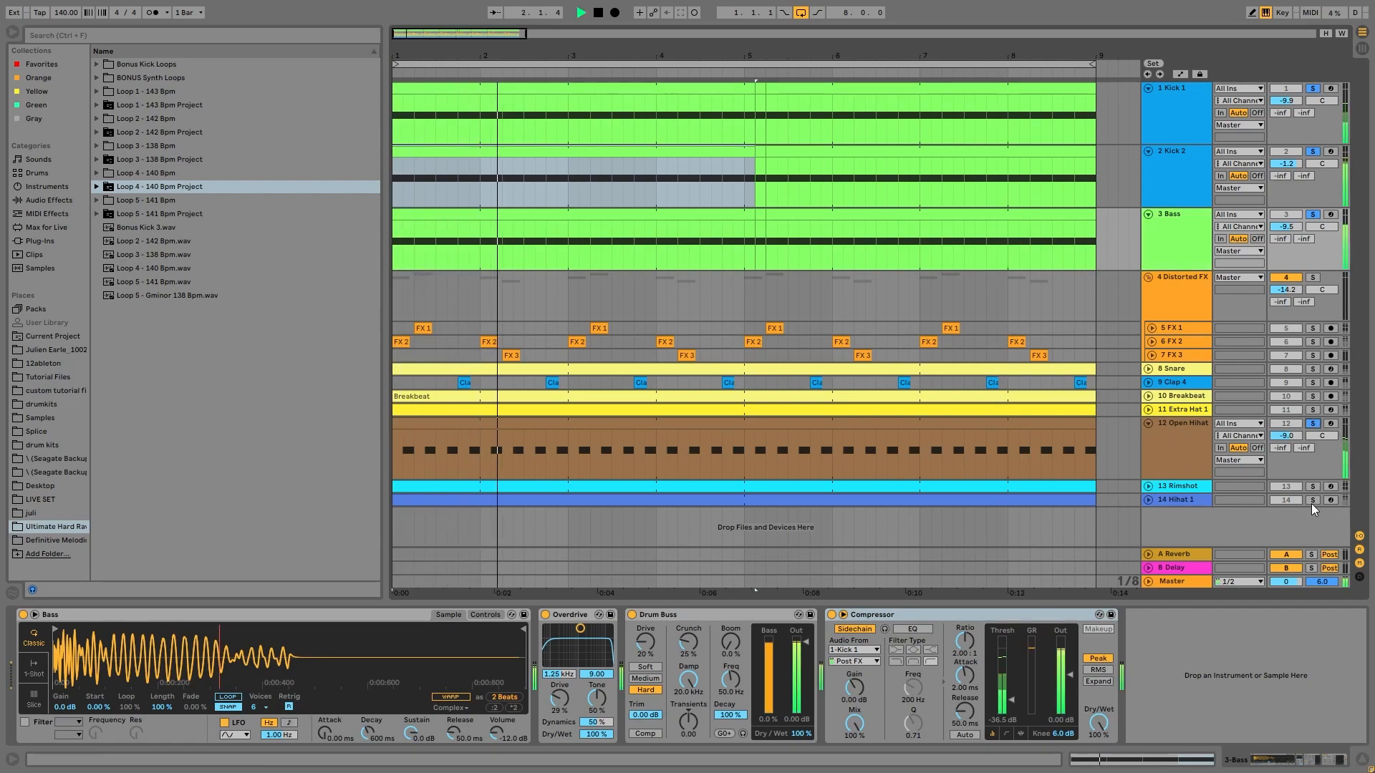
click(1178, 500)
drag(1175, 488, 1174, 487)
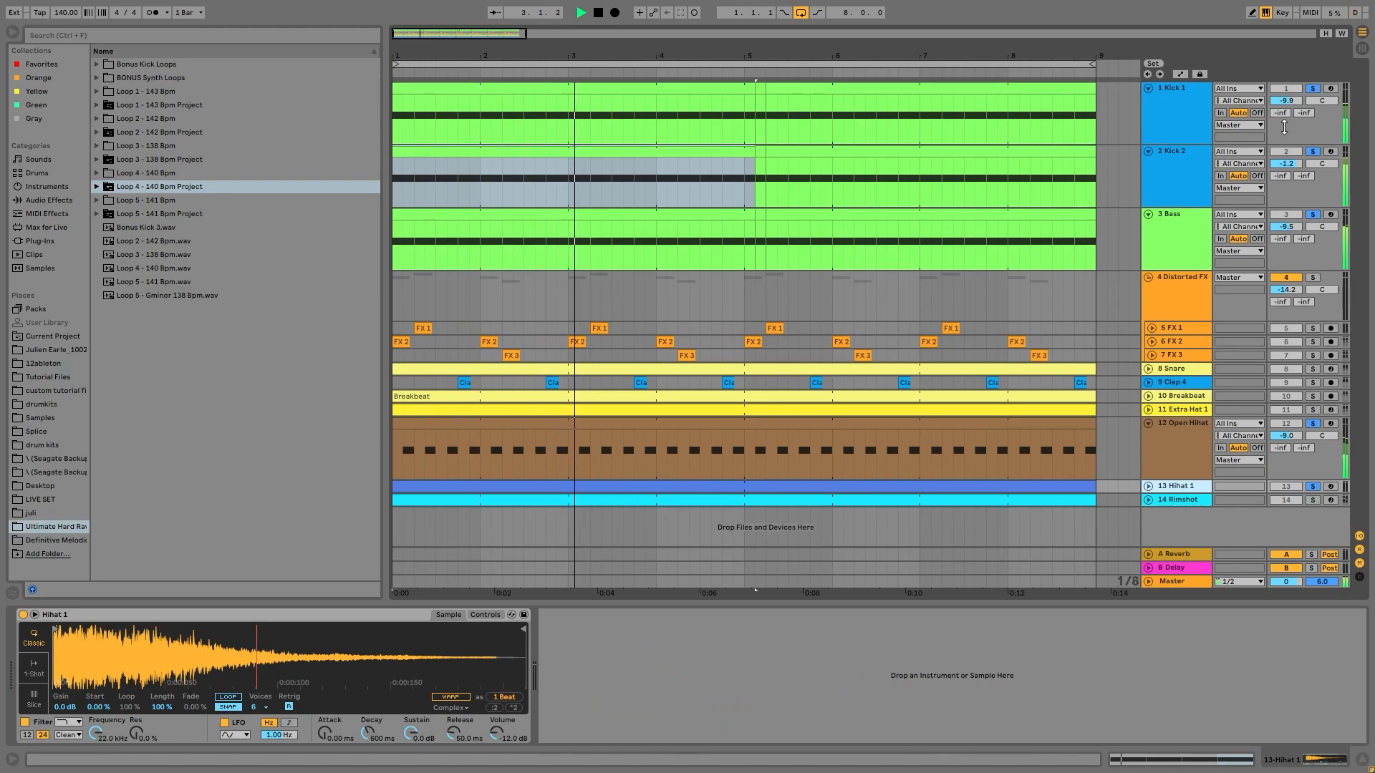
- Stop playback, solo only the Open Hihat track, and play it from the start with its devices shown
click(1312, 197)
key(space)
click(1312, 424)
click(1313, 424)
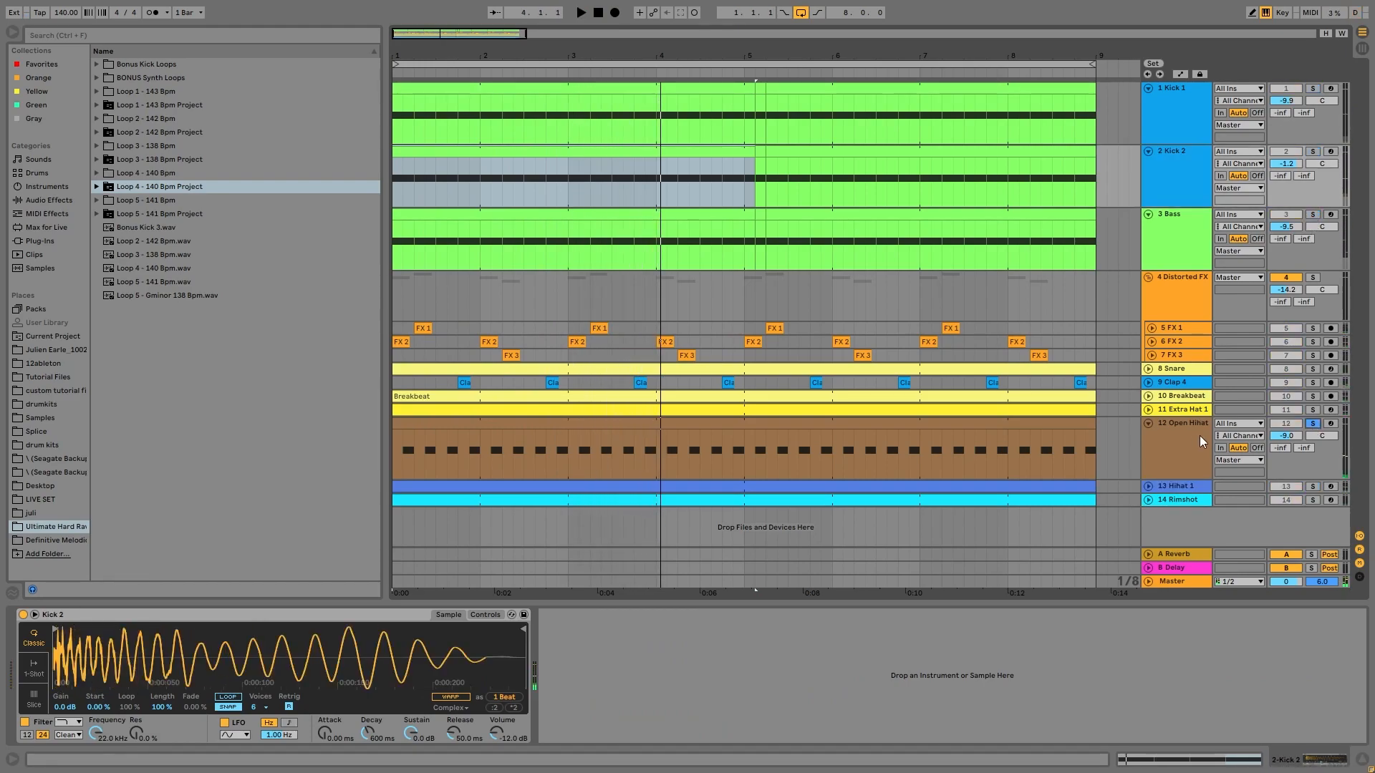
click(1188, 441)
key(space)
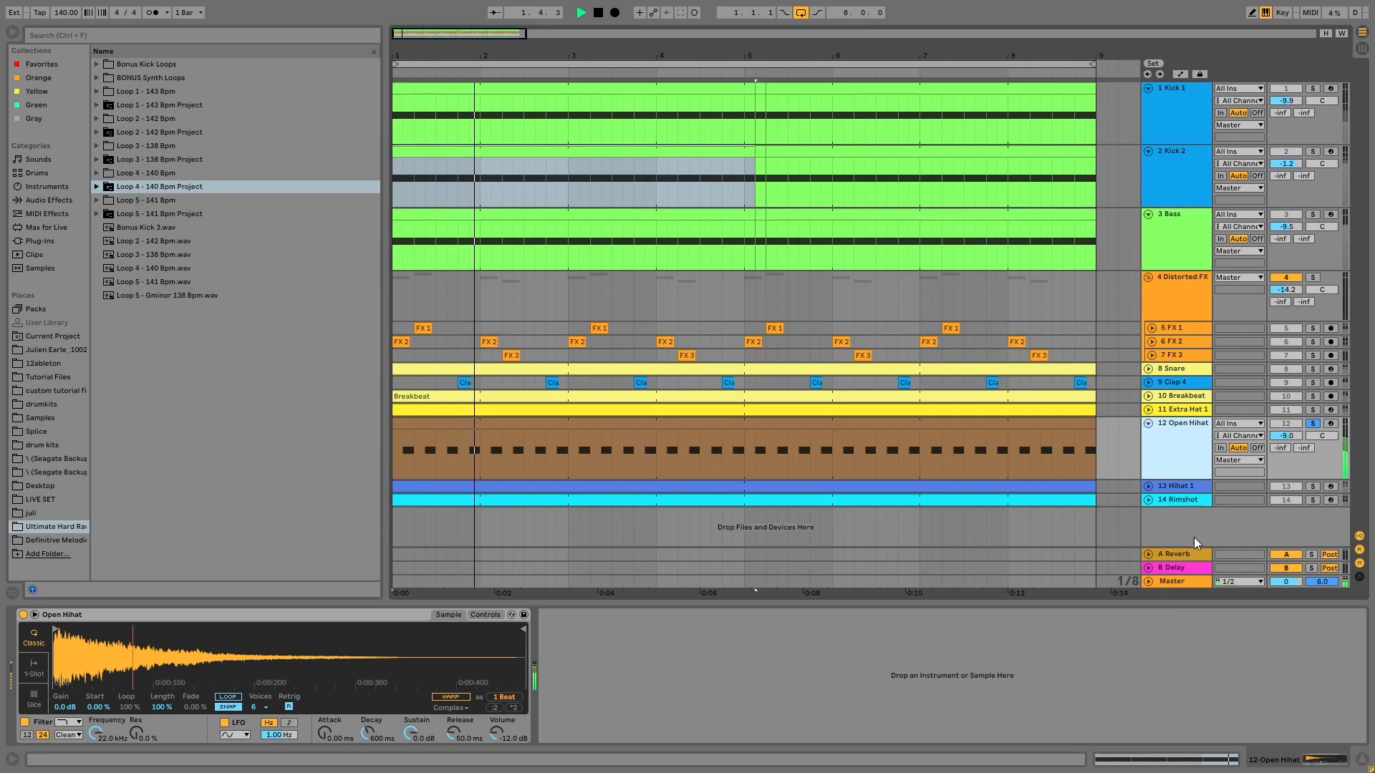
- Play Hihat 1 soloed on its own, and play it again soloed together with Open Hihat, Kick 1, Kick 2 and Bass
click(1313, 487)
click(1182, 486)
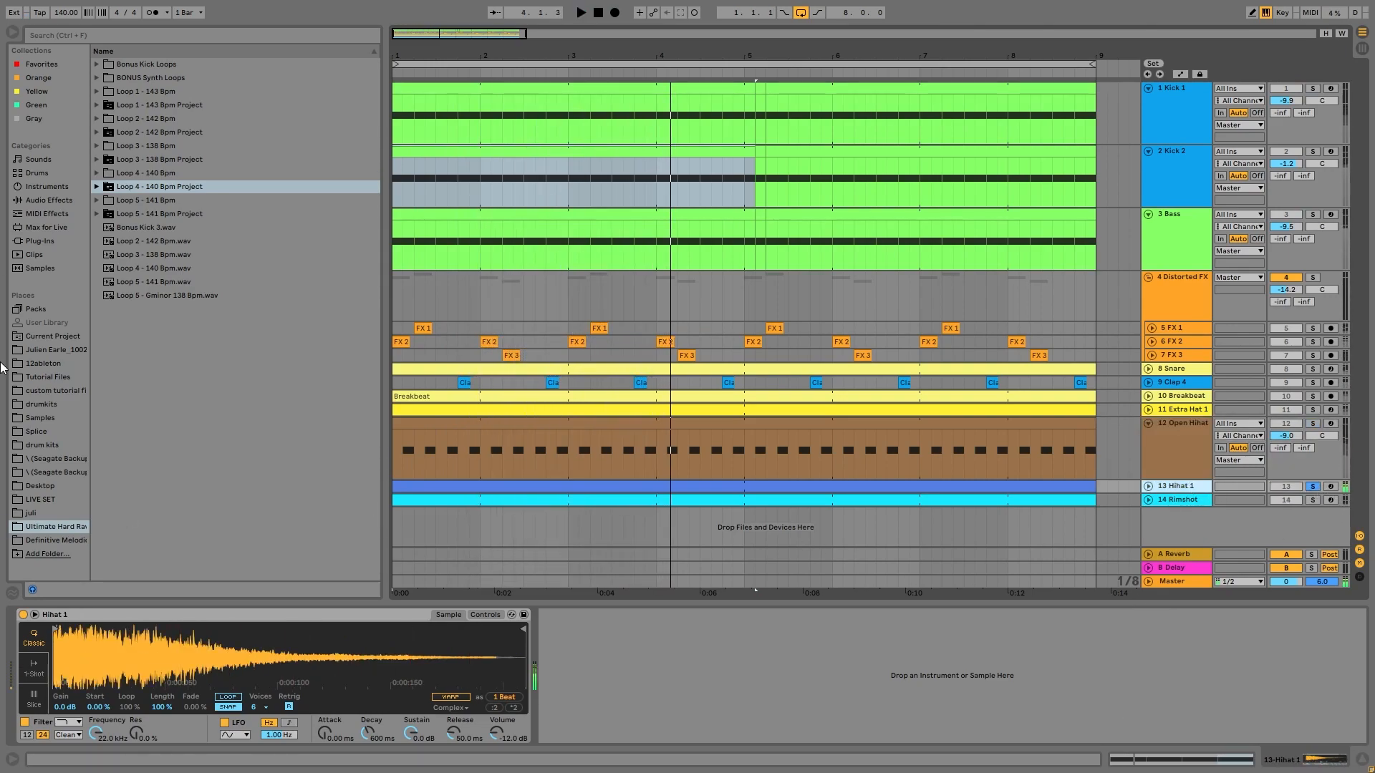
key(space)
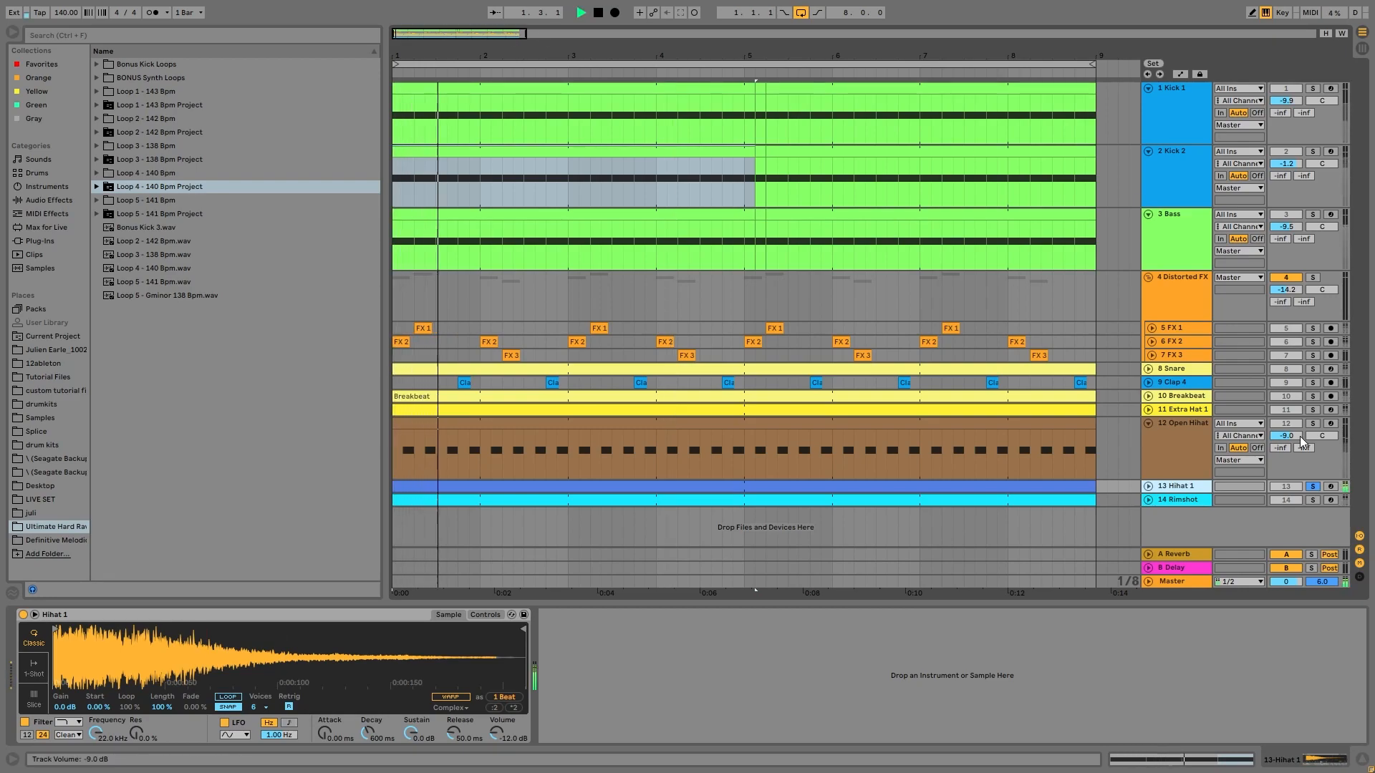
click(1314, 423)
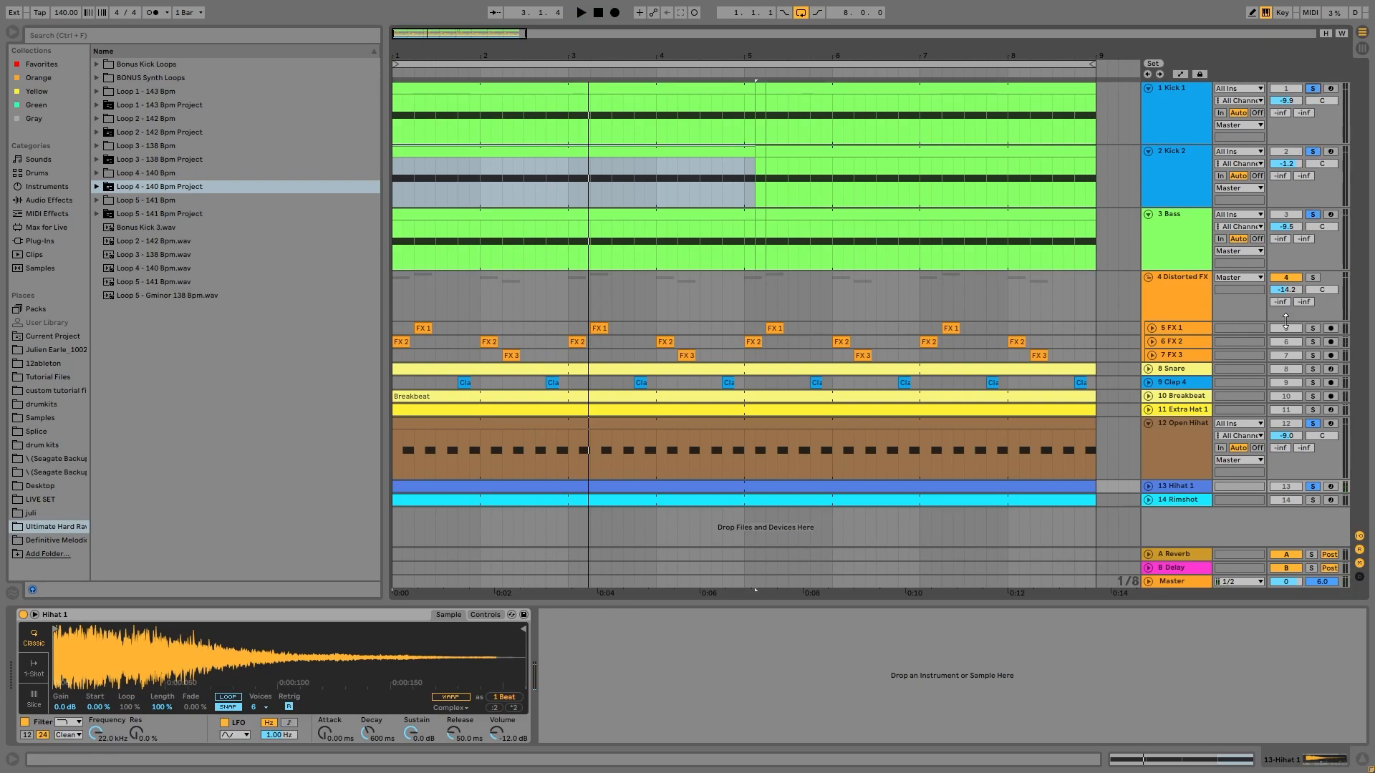
key(space)
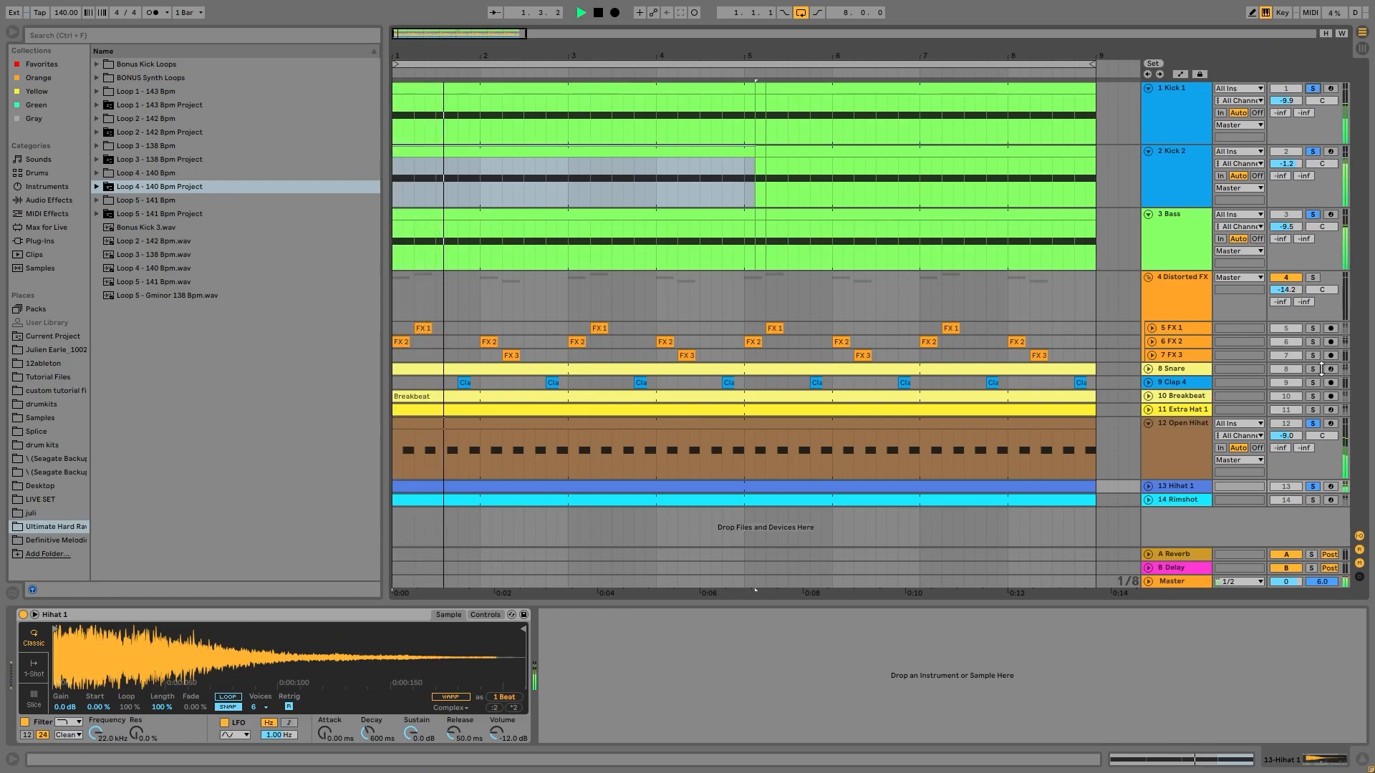
- Add Snare and Clap 4 to the solo, unfold both tracks, show the Snare's devices, and stop playback
click(1149, 368)
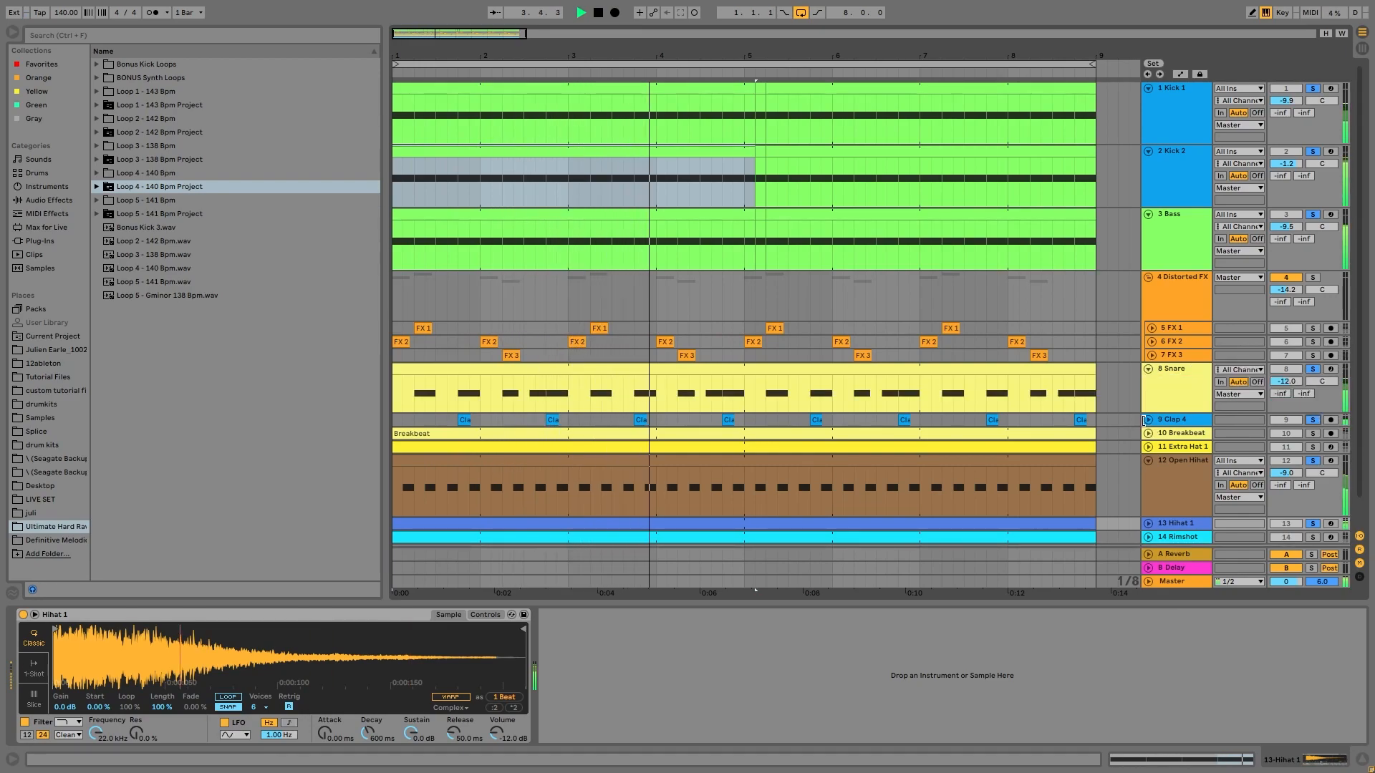
click(1148, 421)
click(1192, 388)
key(space)
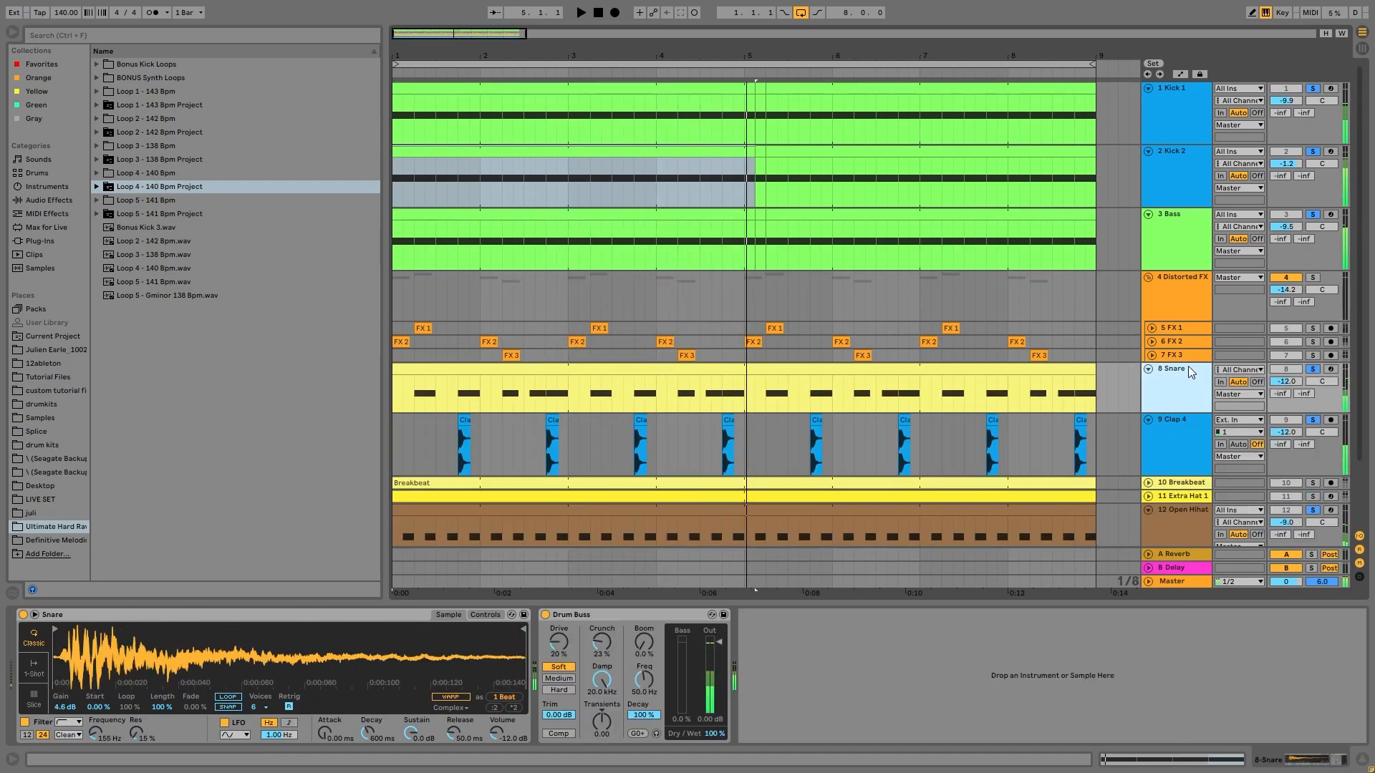
- Play the soloed tracks from the start, show the Clap 4 track's effects, and set the insert marker at its first clap
scroll(1193, 268, down, 4)
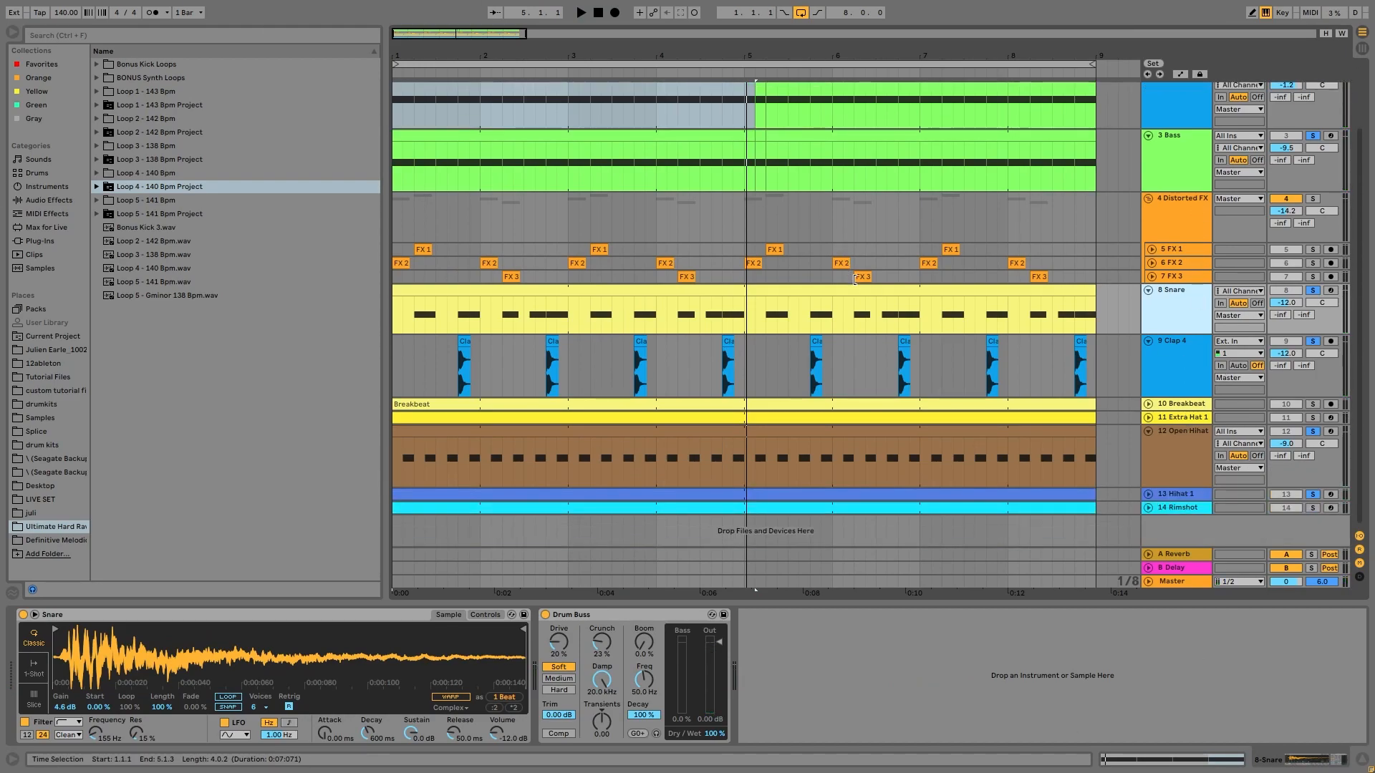
key(space)
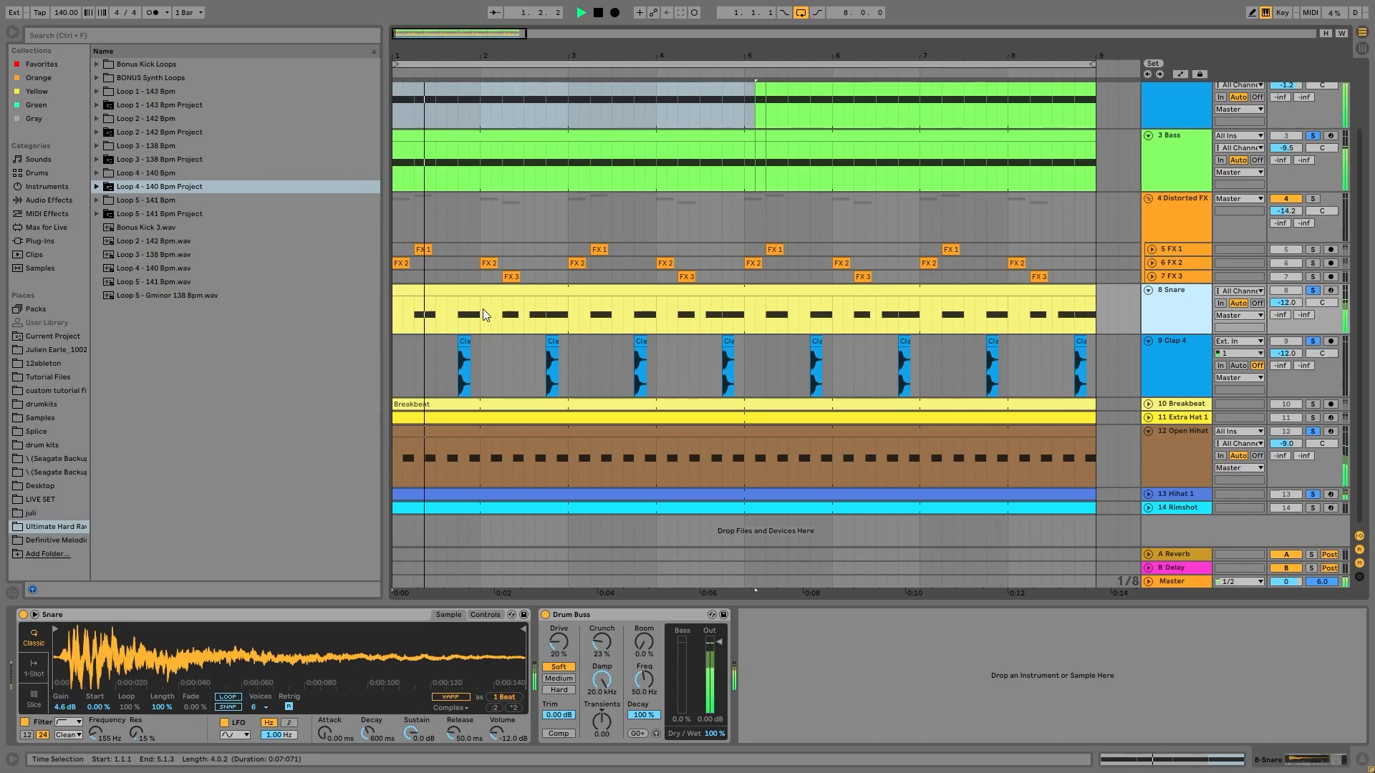
key(Down)
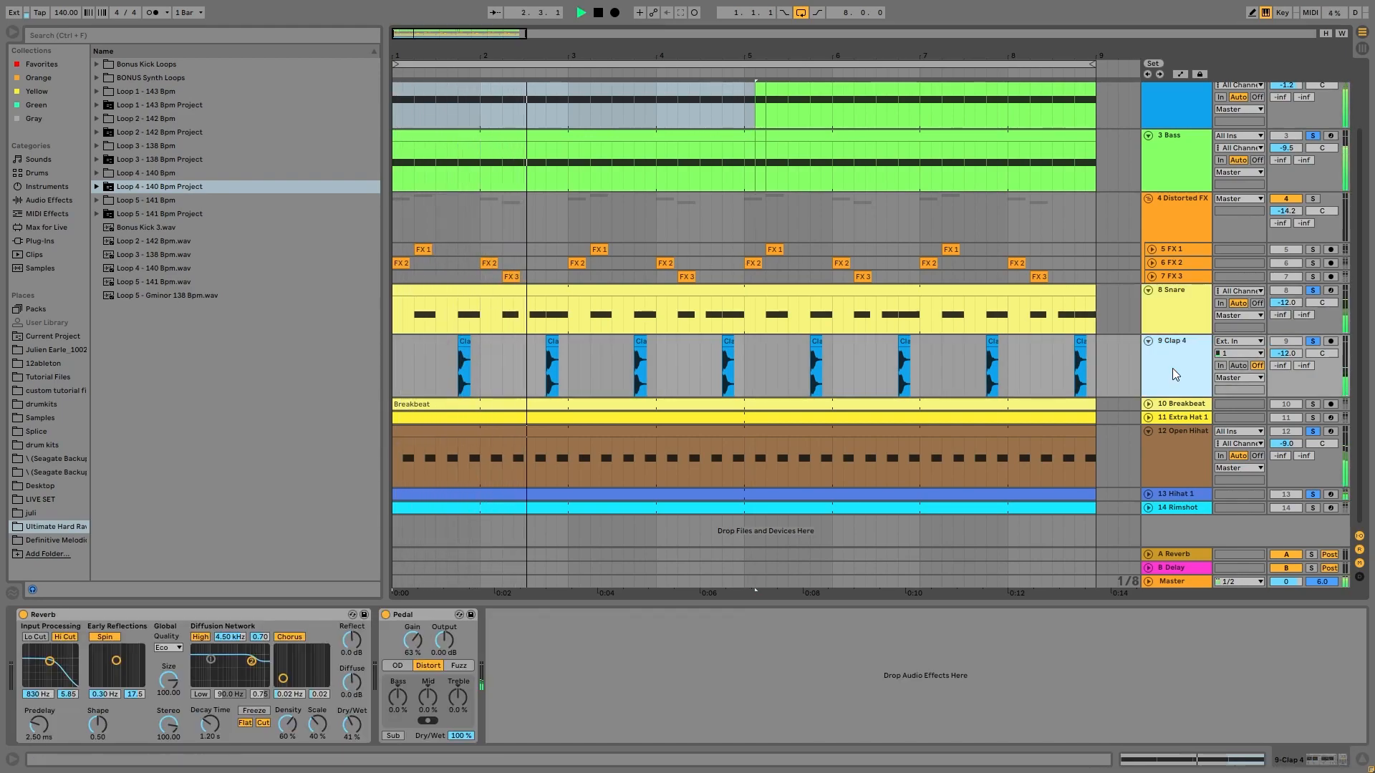
click(456, 381)
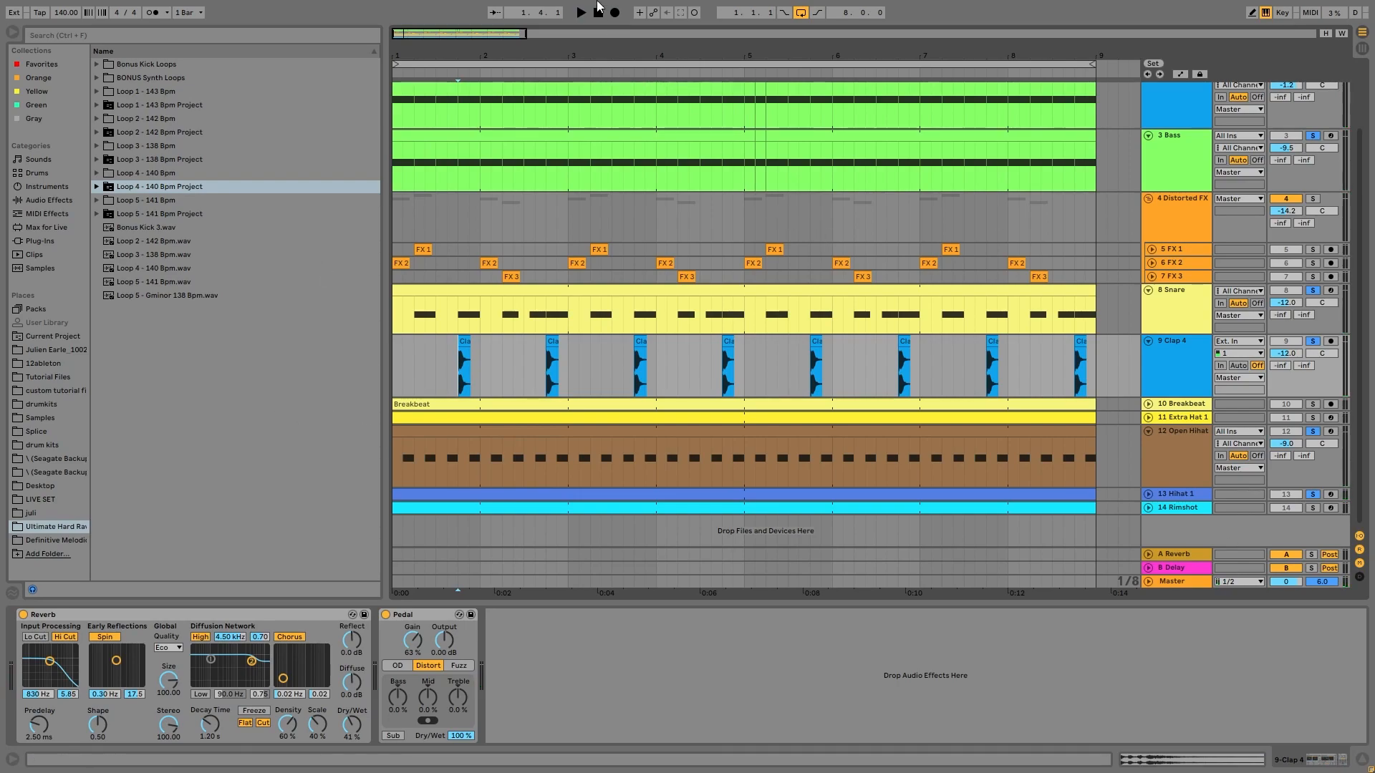
- Select the Snare clip, bring the Clap 4 effects back into view, and play the soloed tracks from the start
click(425, 306)
key(space)
click(1179, 367)
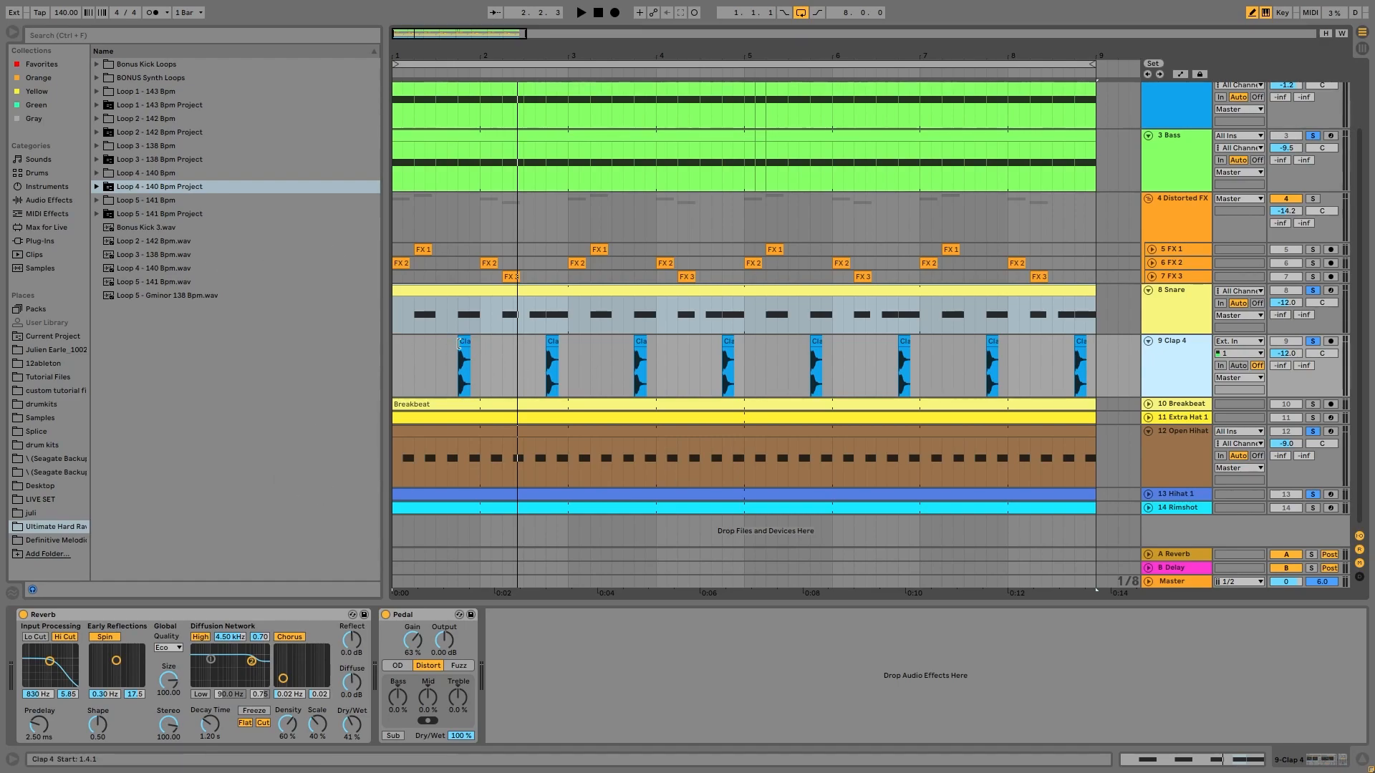
key(space)
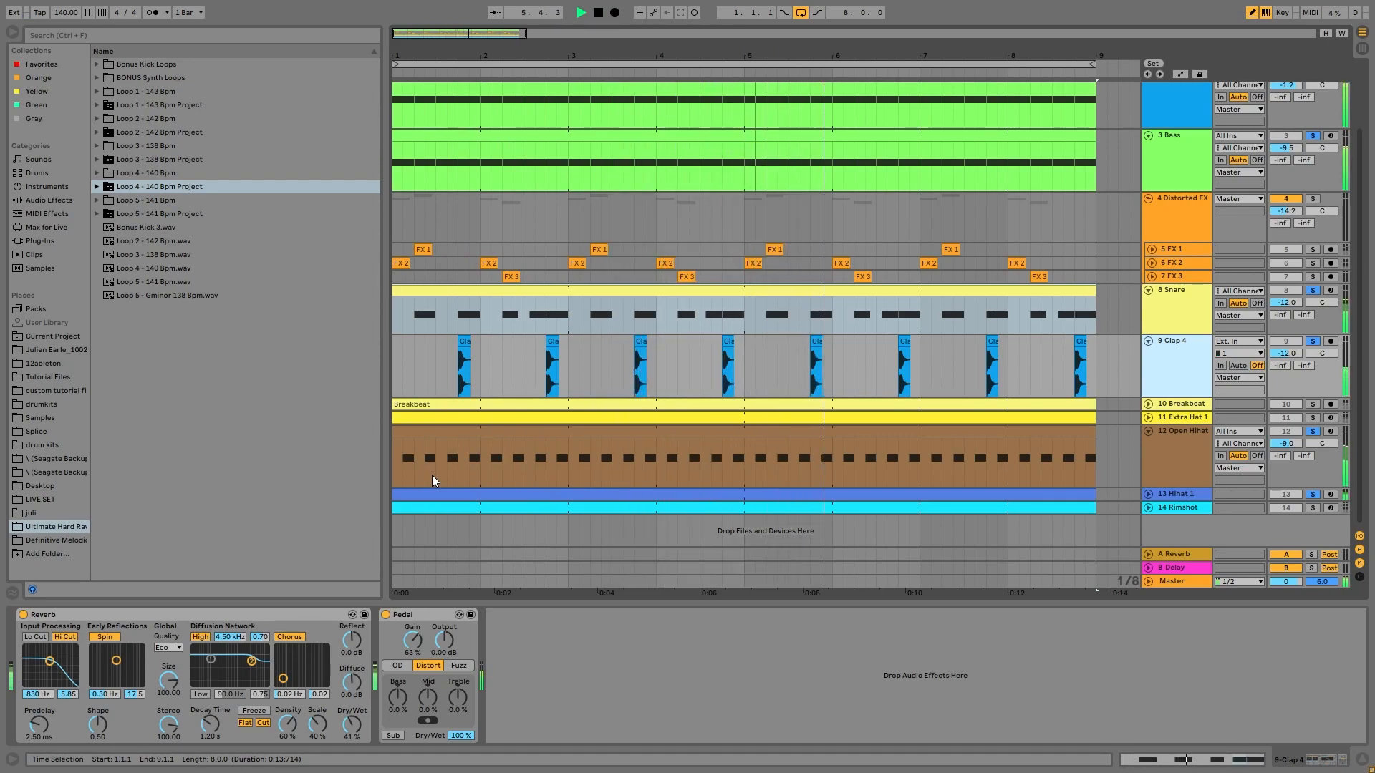
key(space)
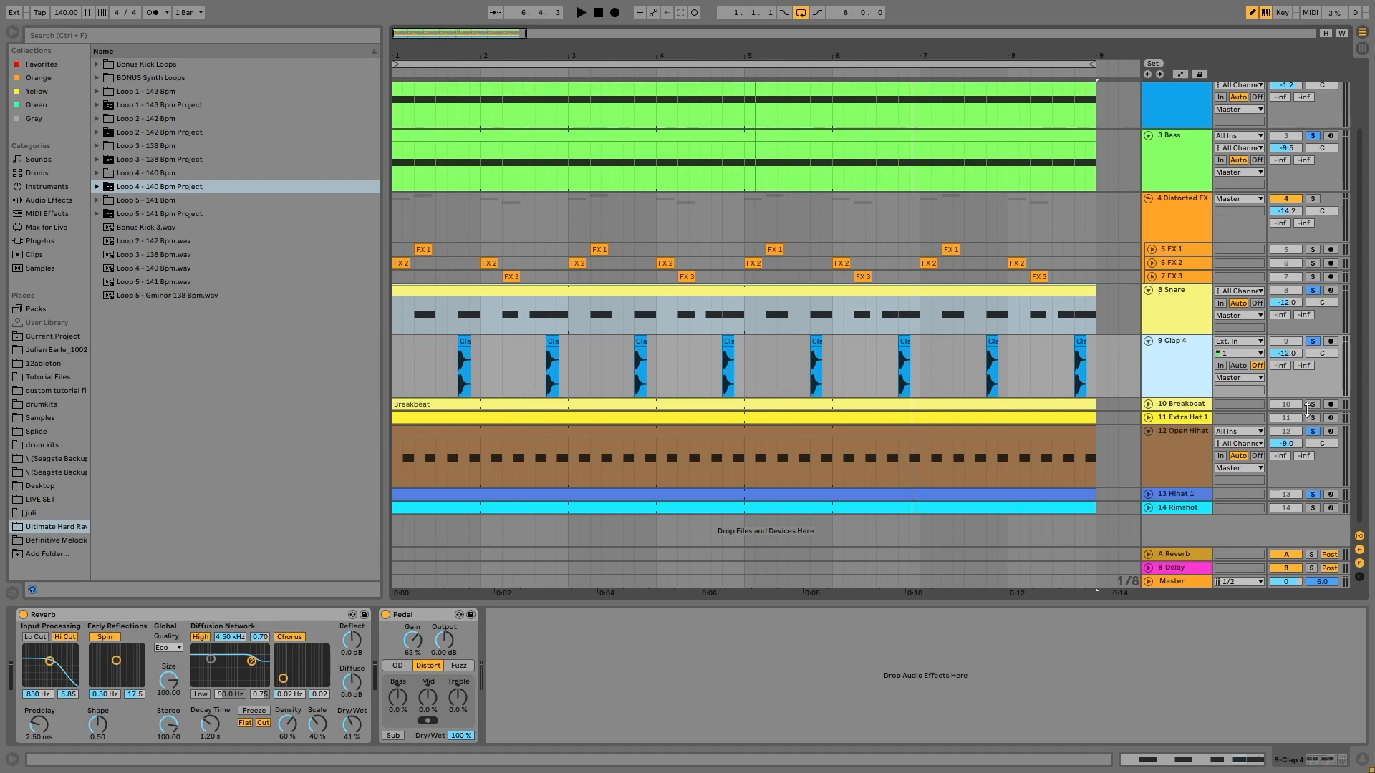
- Add Breakbeat to the solo, play from the start, and unfold and select the Breakbeat track
click(1313, 404)
key(space)
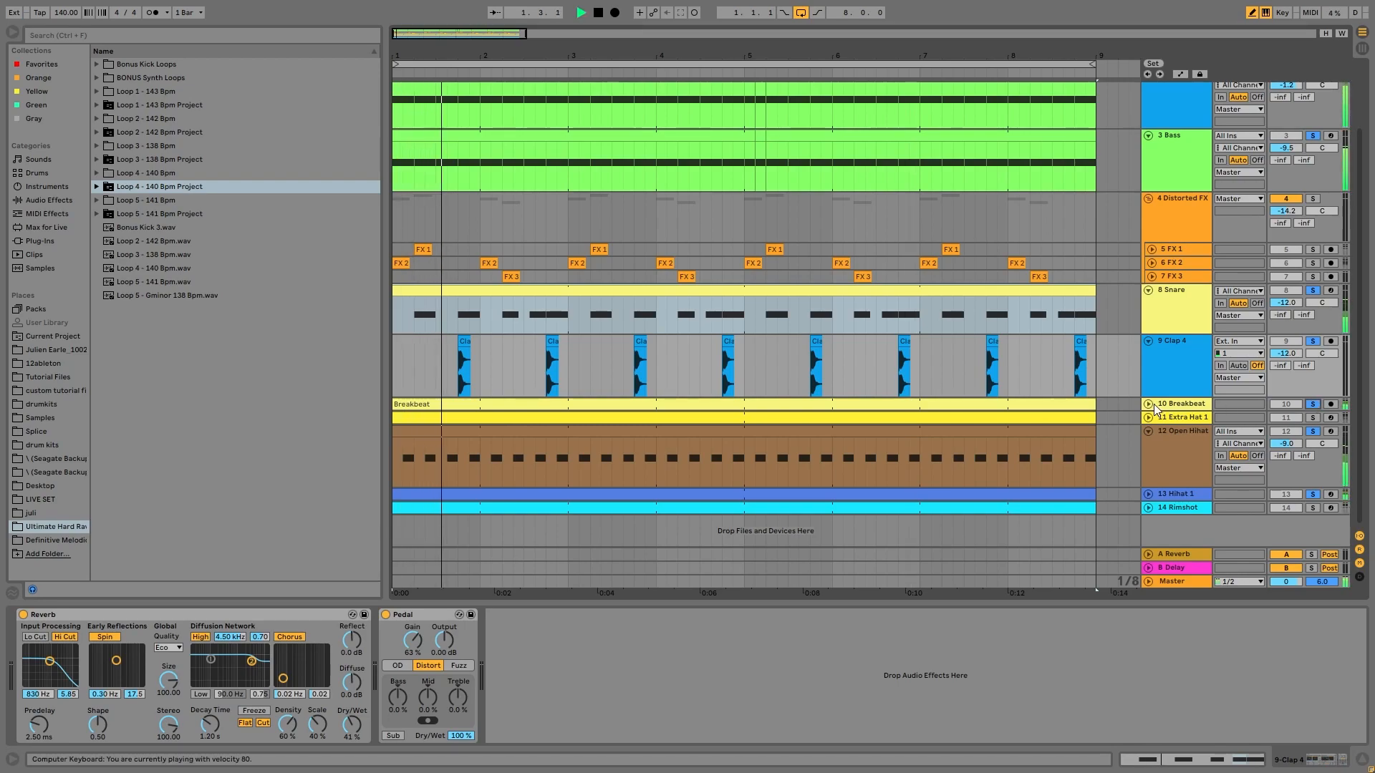
click(1149, 404)
click(1161, 409)
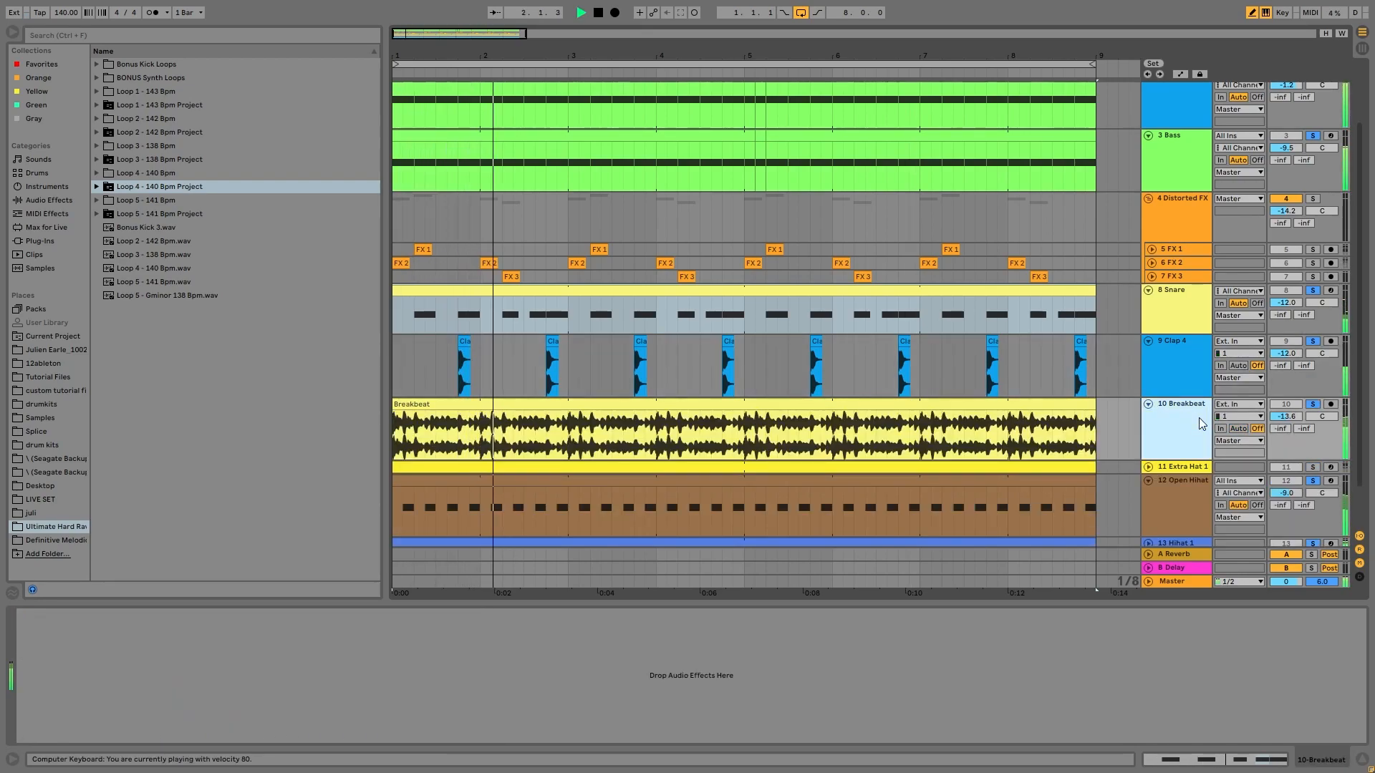
- Solo only the Breakbeat track, listen to it, and stop playback
click(1312, 404)
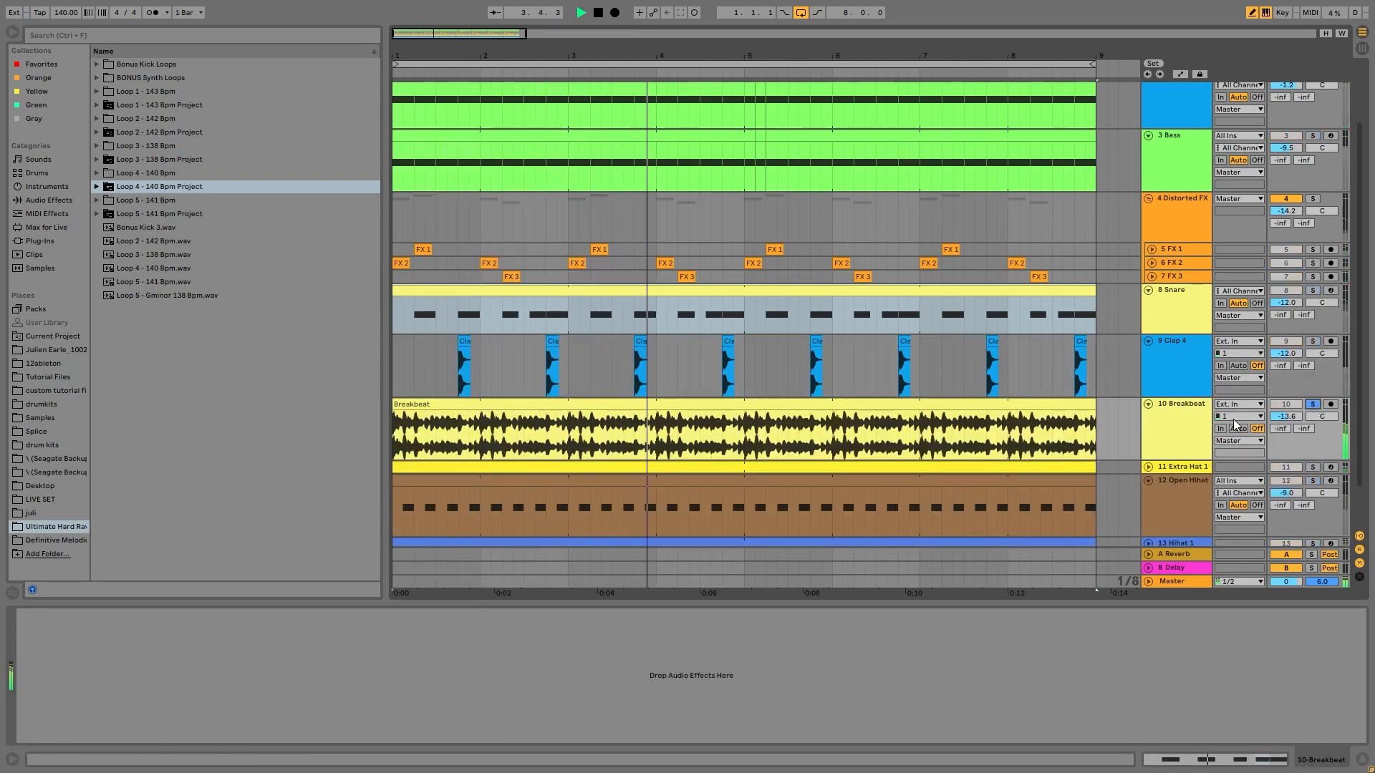
key(space)
key(space)
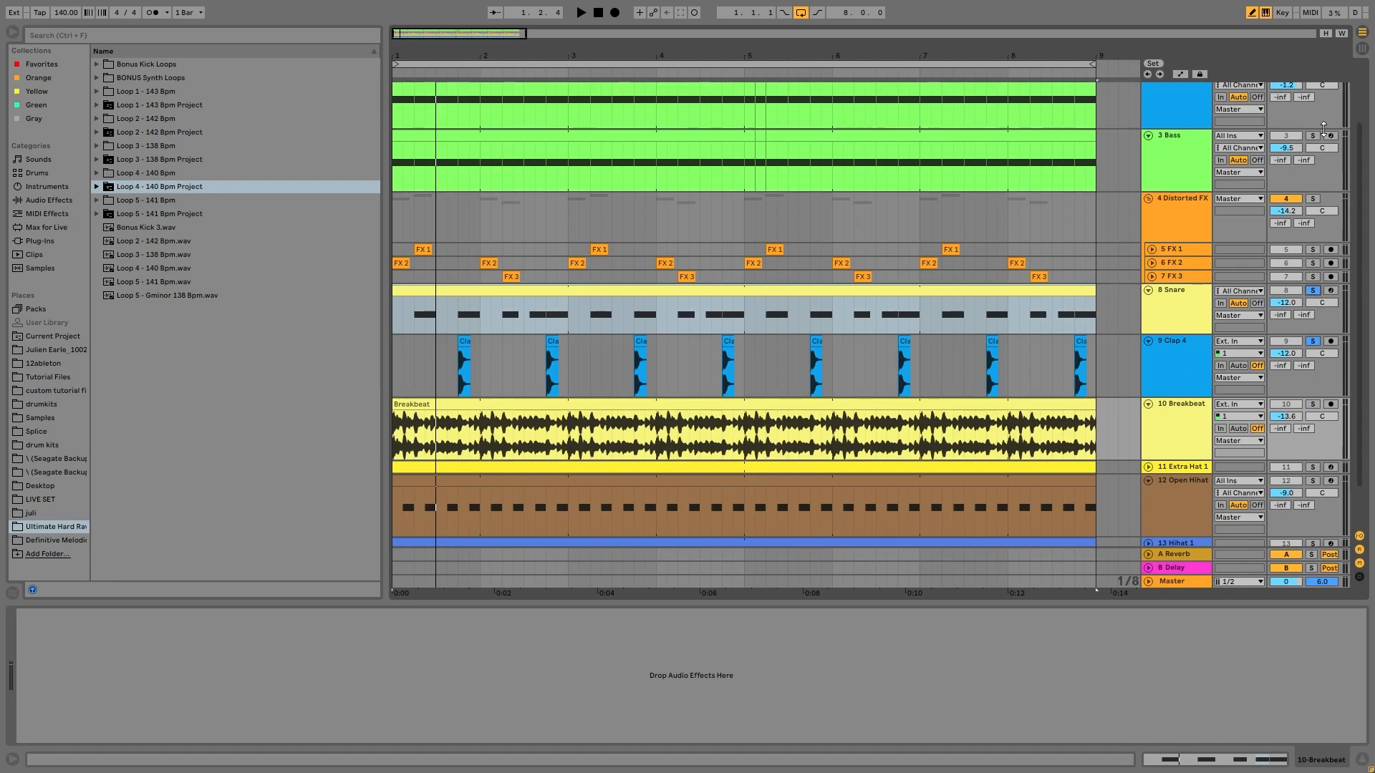
- Solo Kick 1, Kick 2, Bass, Snare, Clap 4, Open Hihat and Hihat 1 together and play them without the breakbeat
scroll(1317, 127, up, 2)
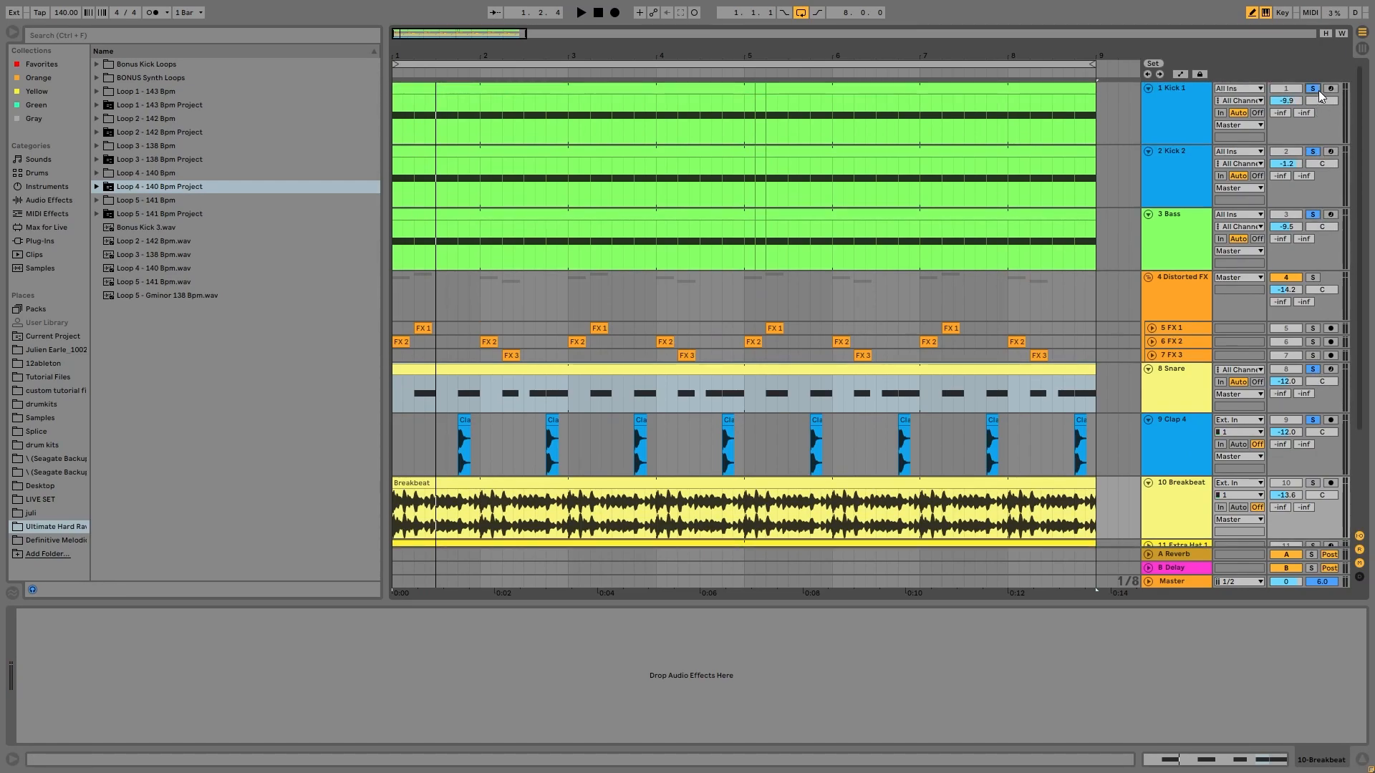
scroll(1318, 90, down, 3)
scroll(1307, 303, down, 1)
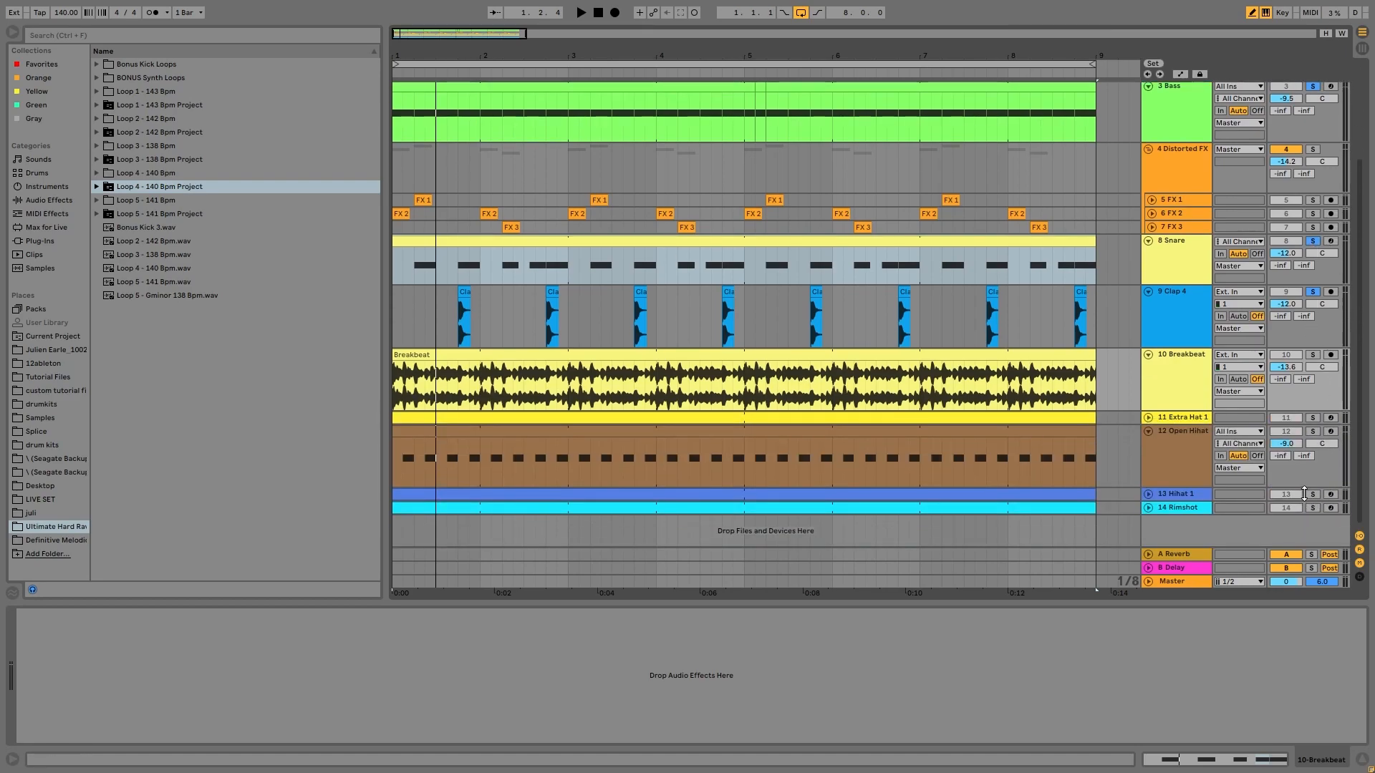
click(1314, 509)
key(space)
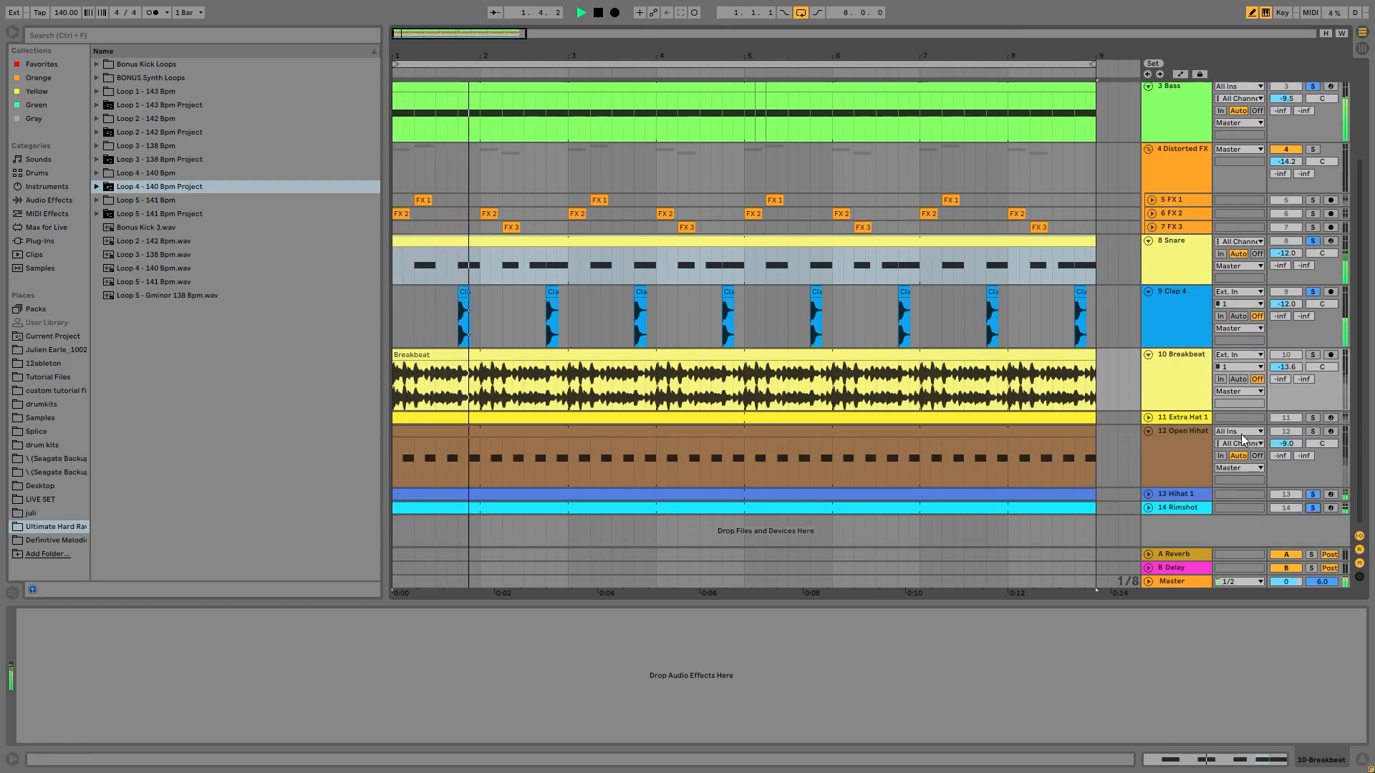
click(1313, 509)
click(1313, 432)
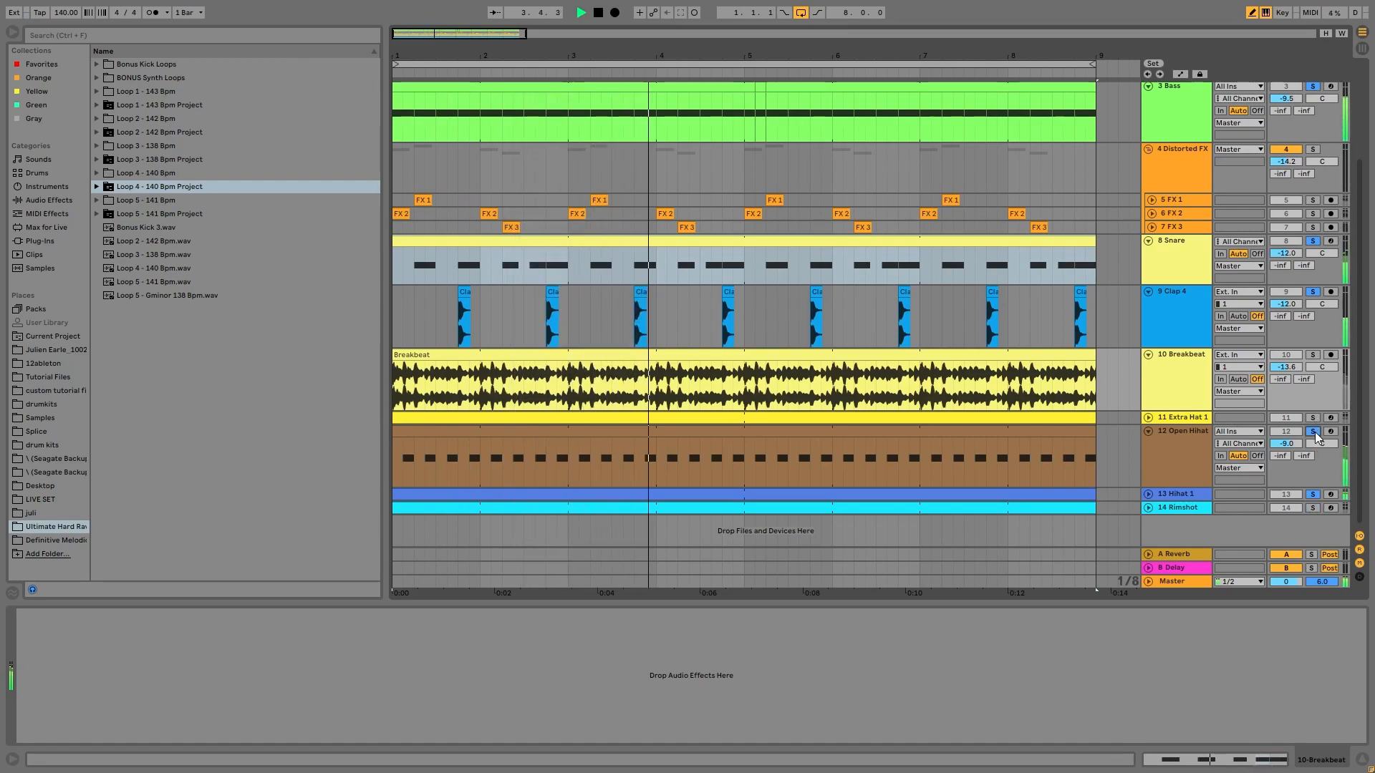
key(space)
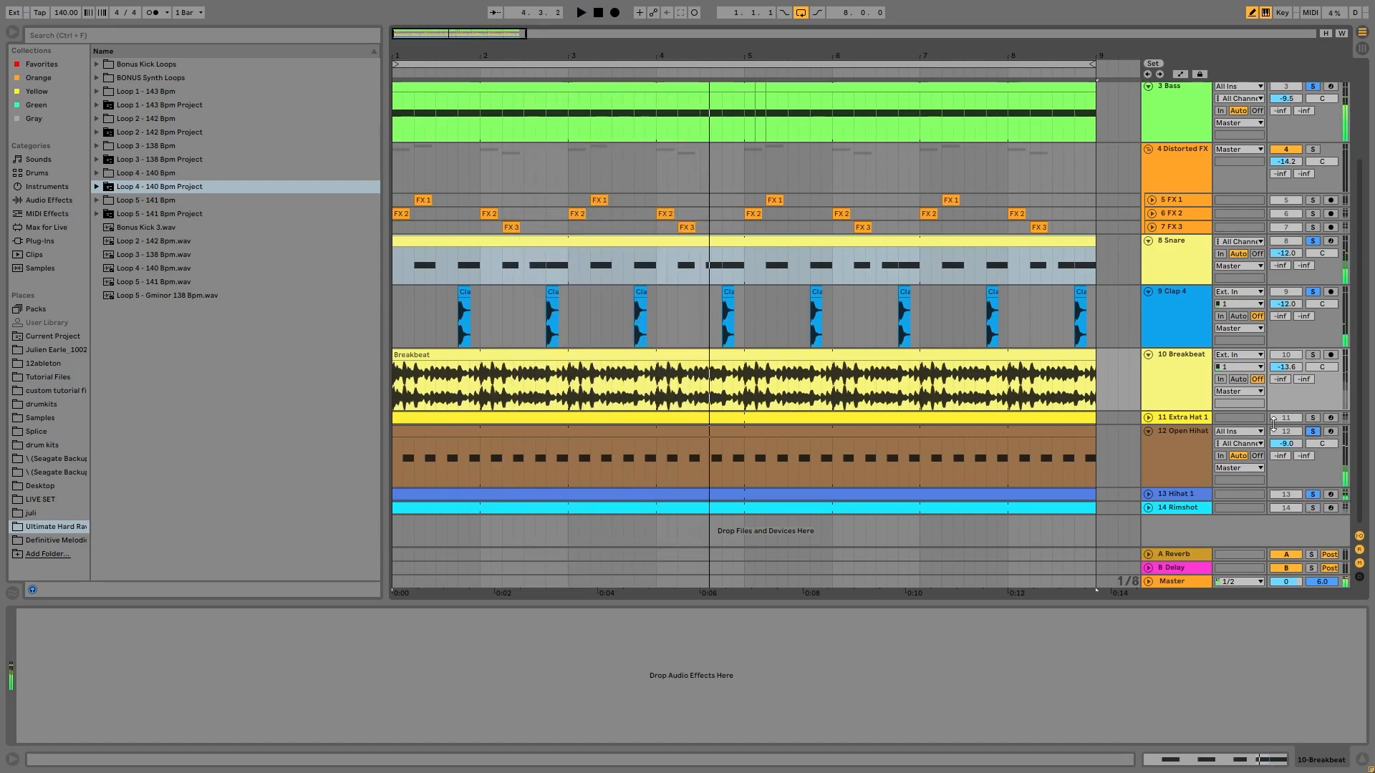
- Add the Breakbeat track back to the solo, play the combined layers, and select the Breakbeat track
click(1313, 355)
key(space)
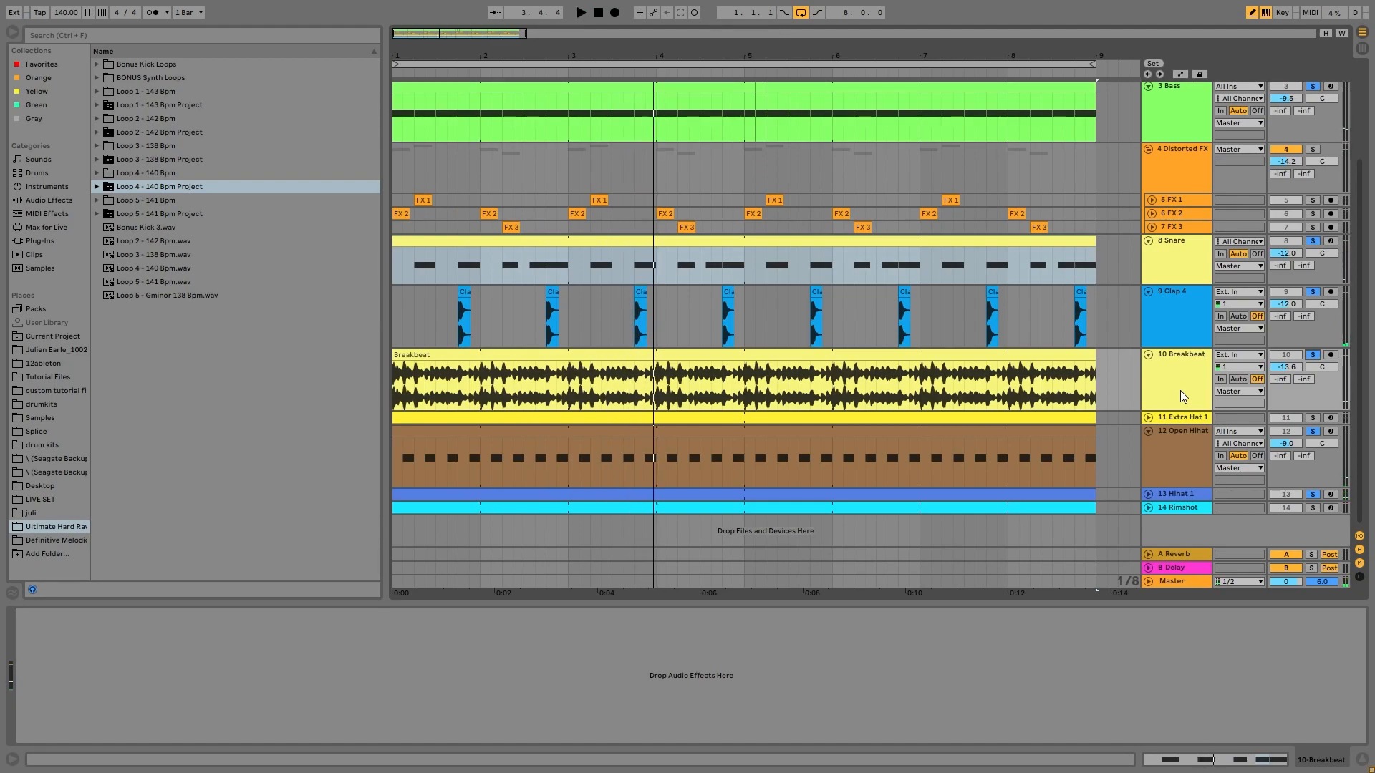
scroll(664, 226, up, 2)
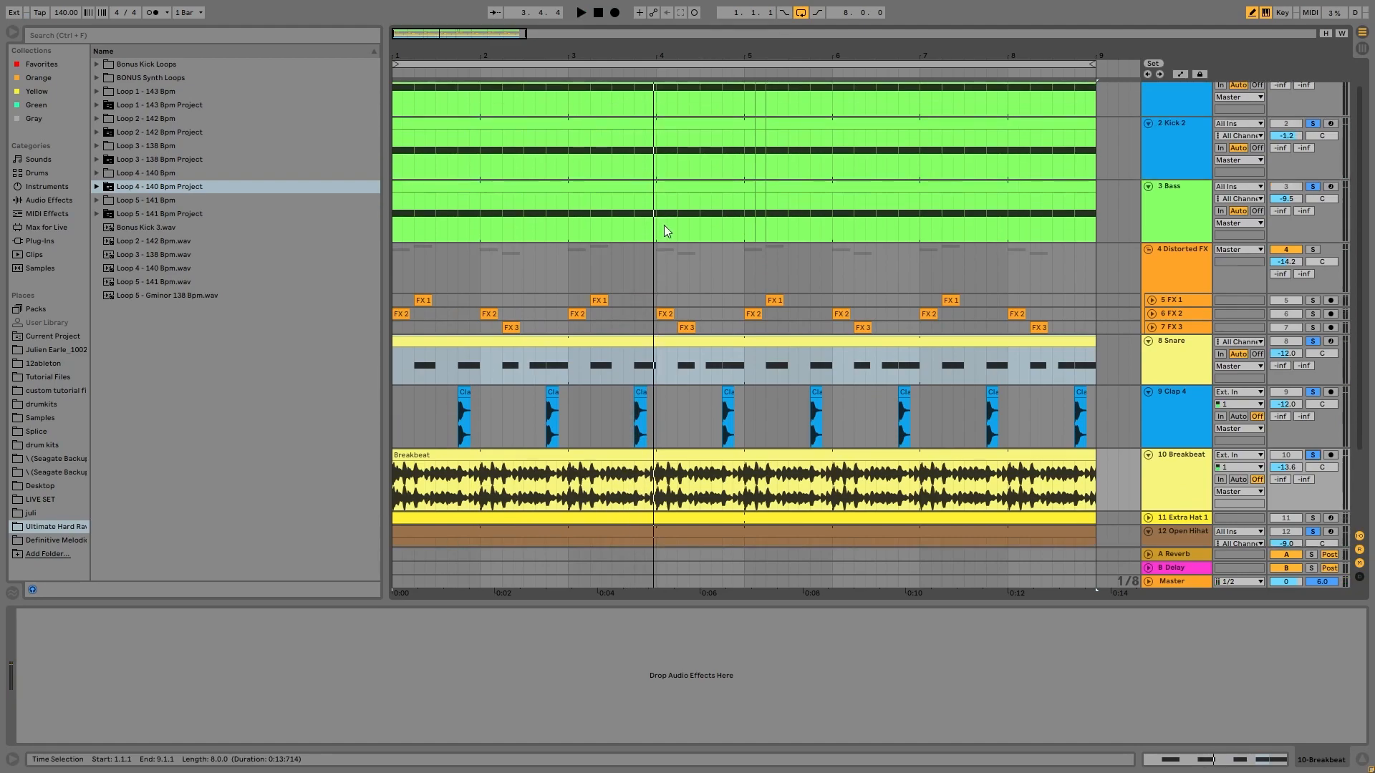
scroll(706, 172, down, 2)
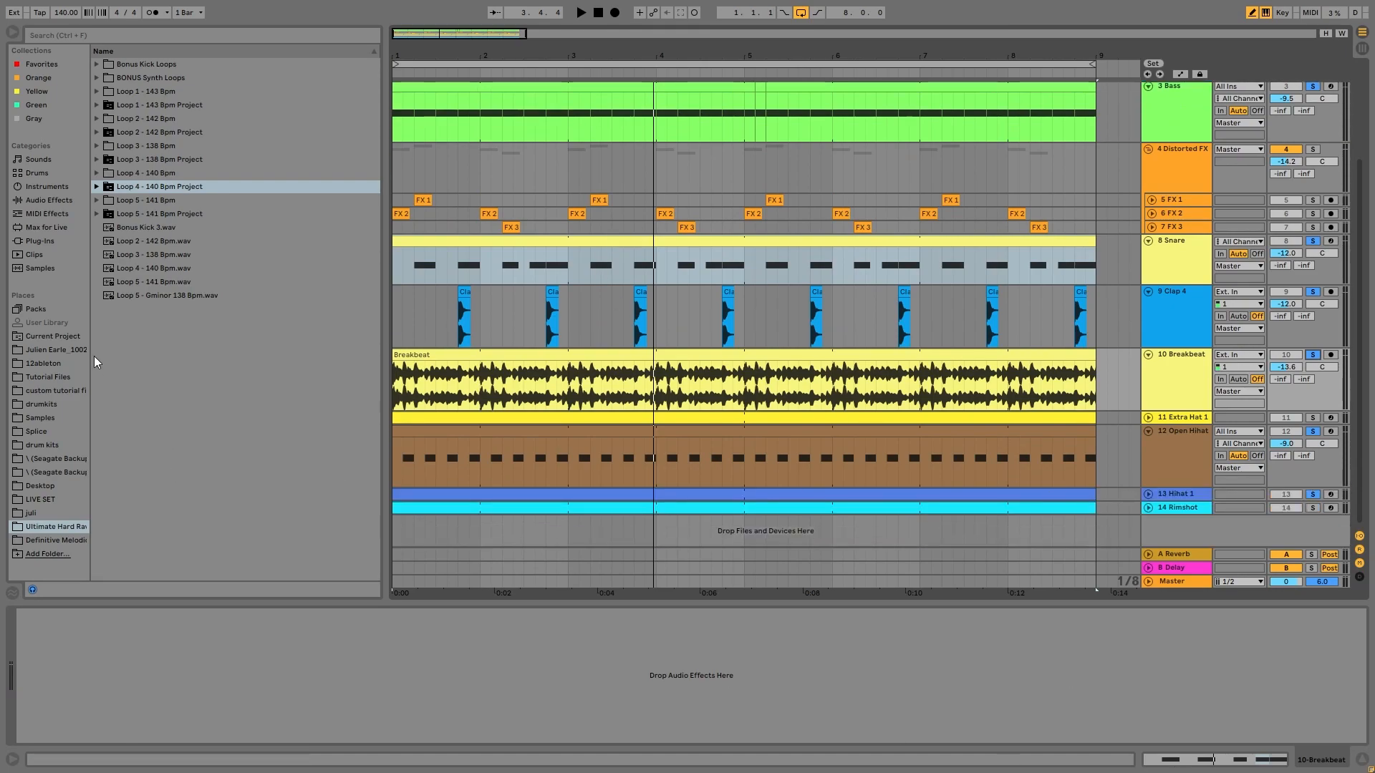
scroll(681, 271, up, 3)
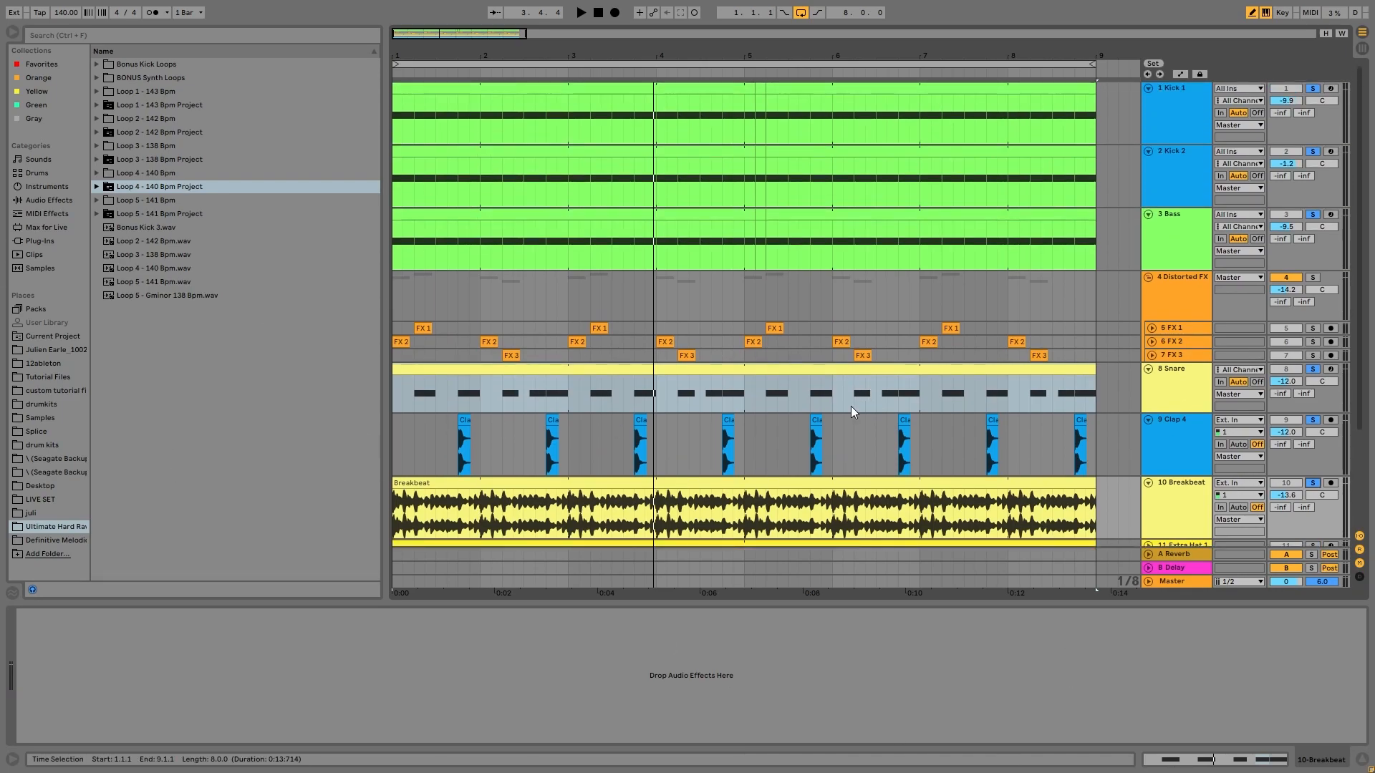
key(space)
click(1175, 510)
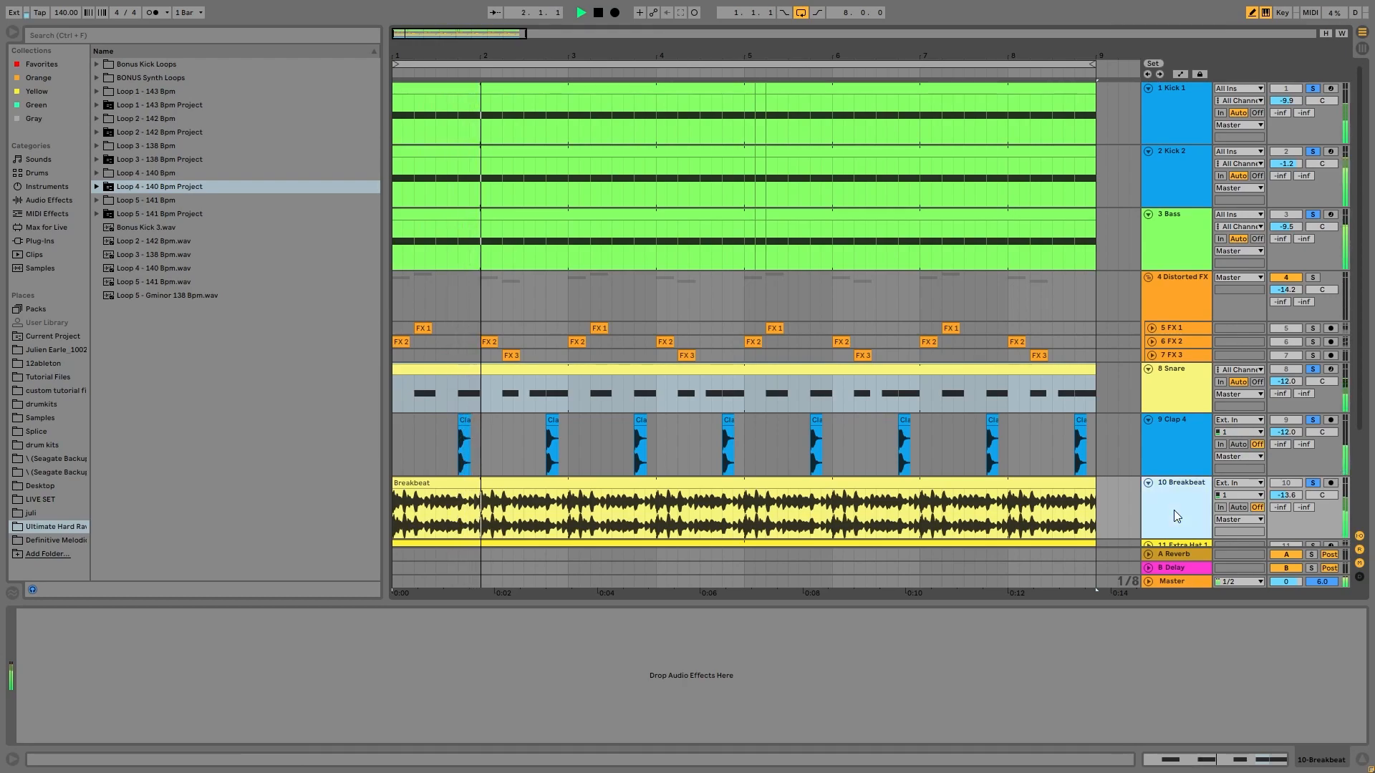
key(space)
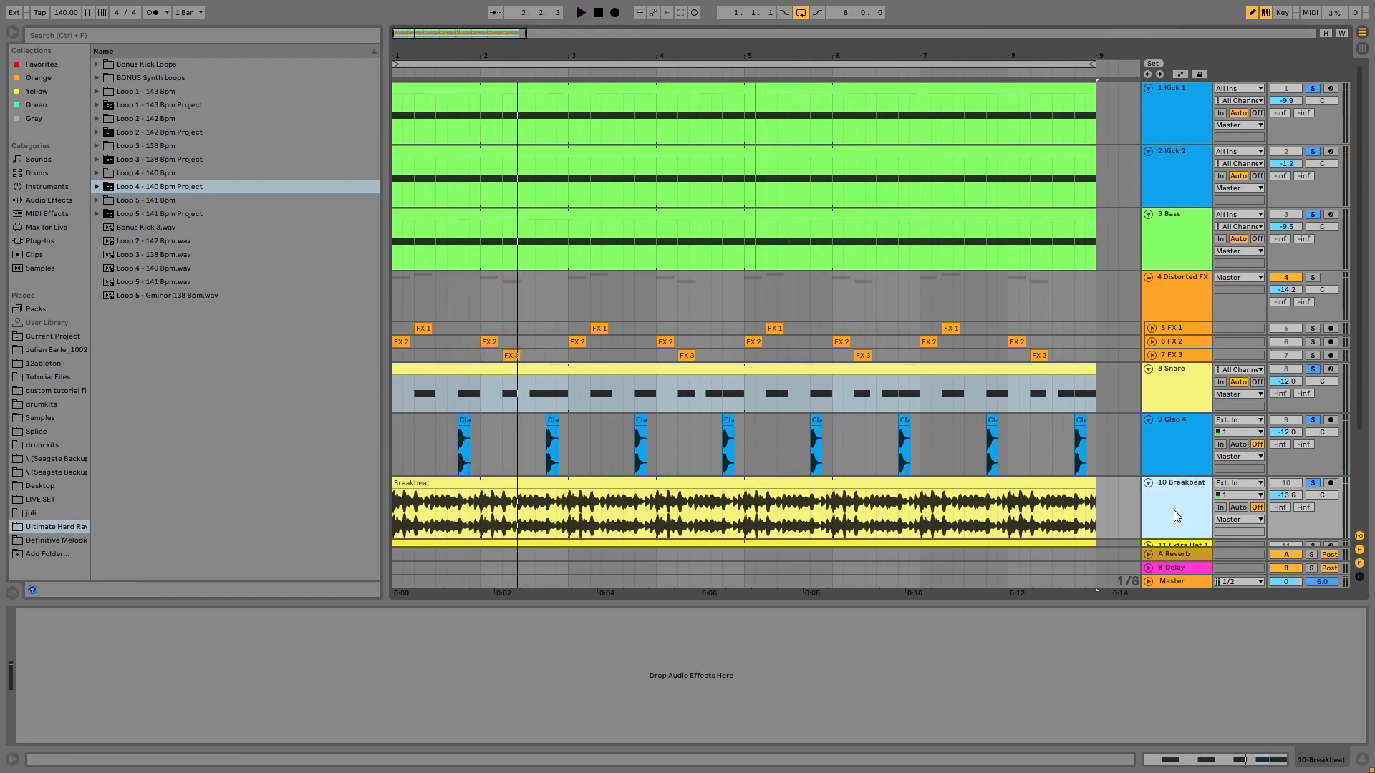
- Play the soloed layers, then unfold Extra Hat 1, add it to the solo and show its device
key(space)
scroll(1185, 466, down, 3)
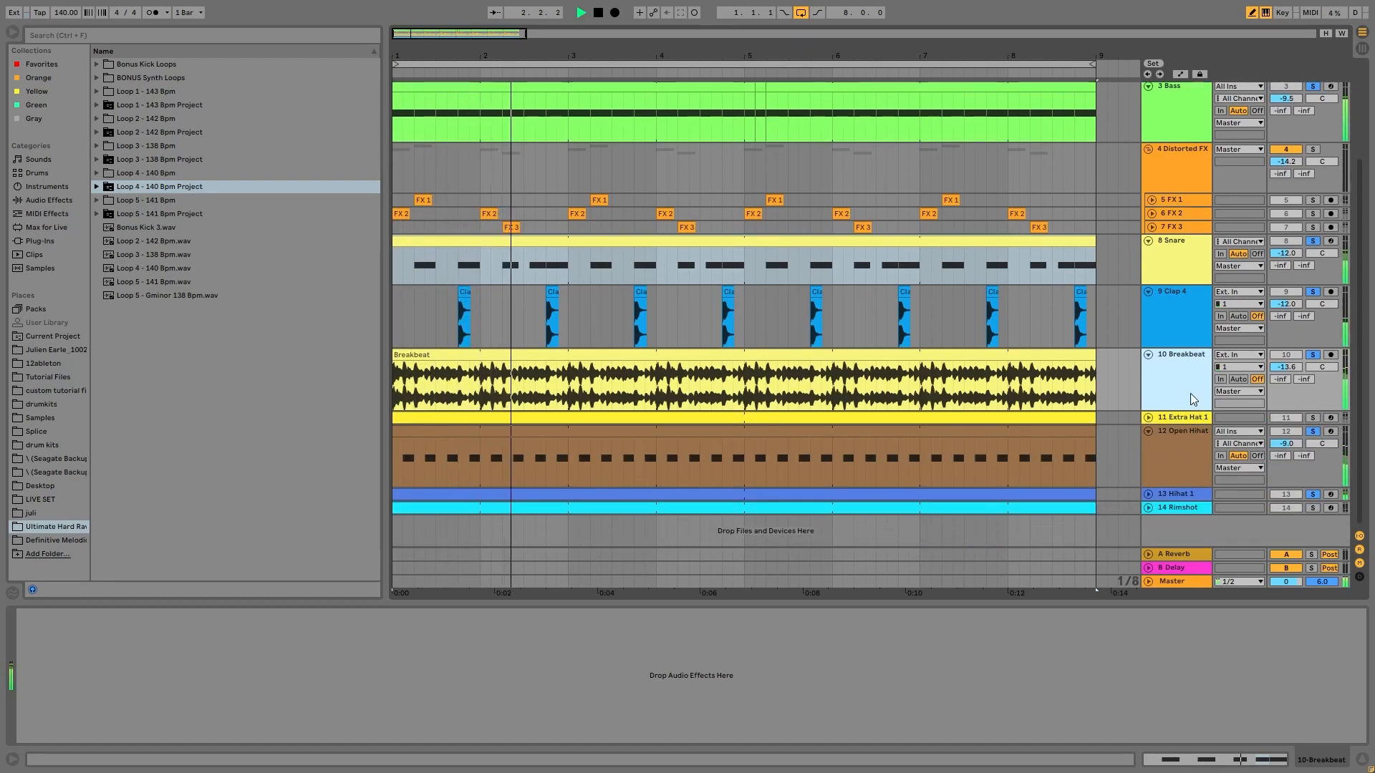
click(1149, 418)
scroll(1169, 454, down, 2)
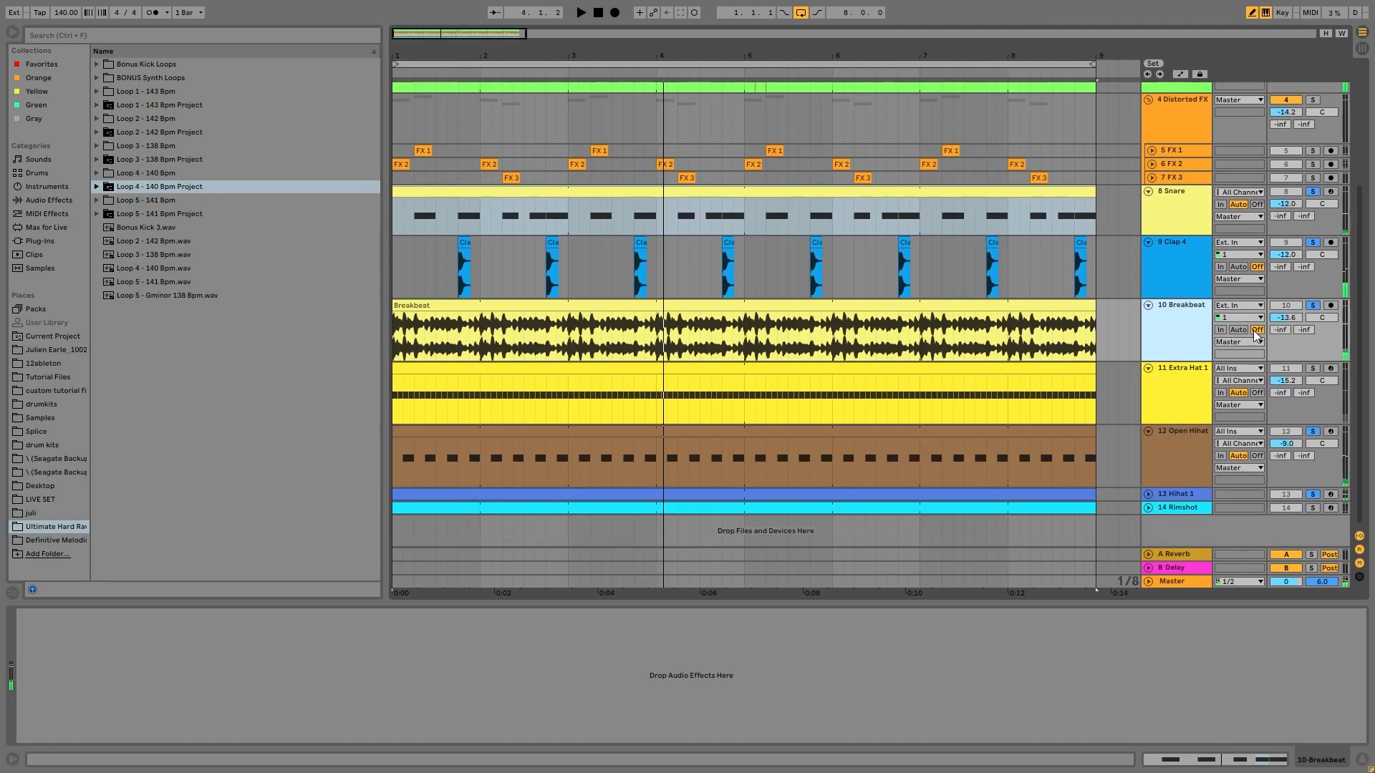
click(1313, 368)
click(1158, 378)
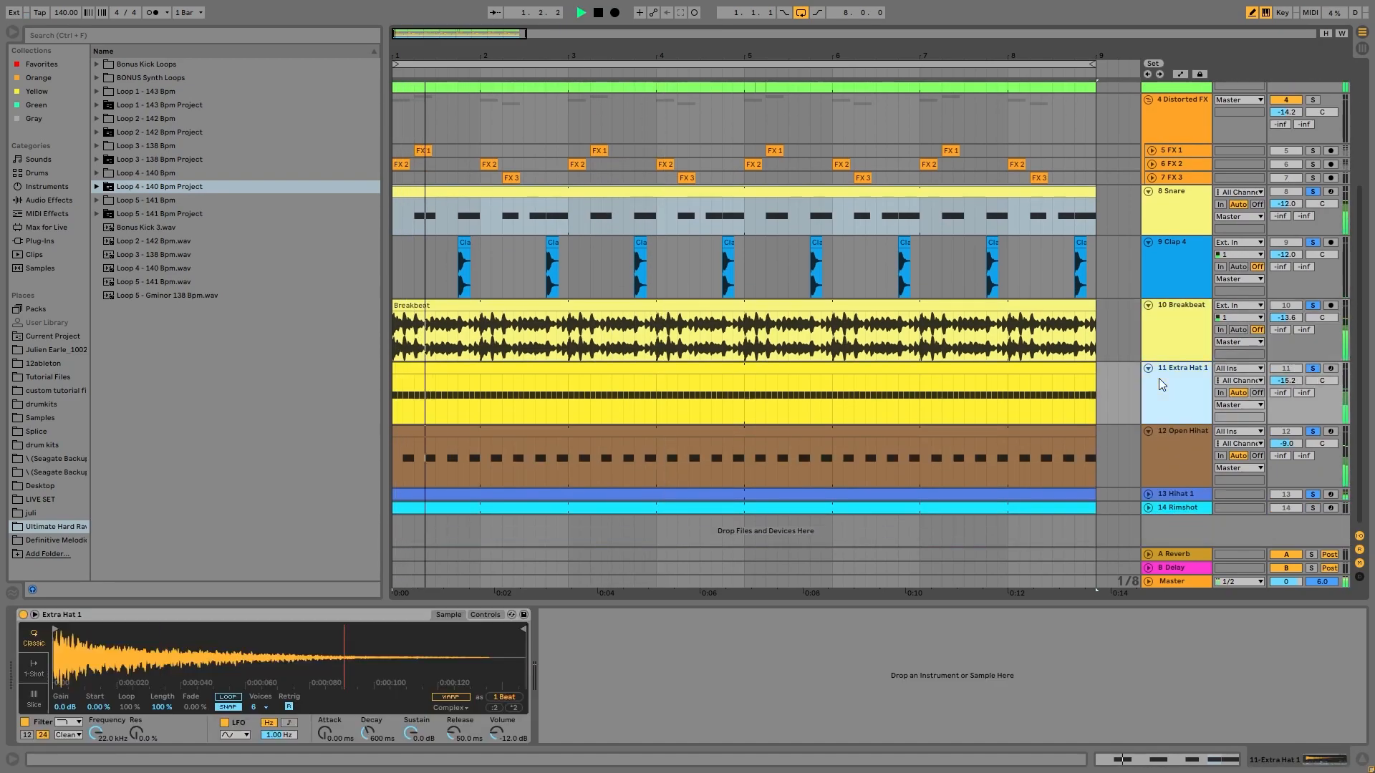
- Add Rimshot to the solo, unfold it and show its devices, and play the soloed tracks
click(1314, 509)
click(1147, 507)
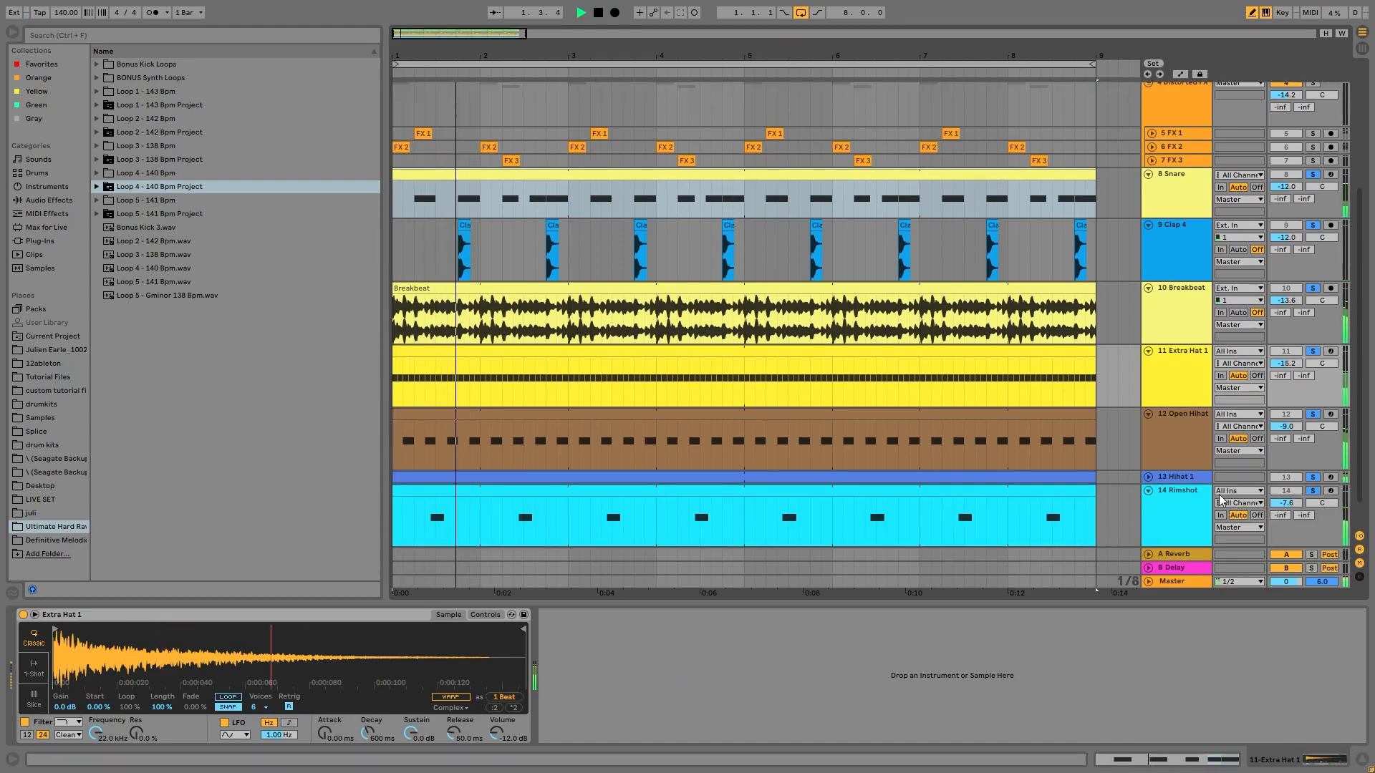
click(1193, 502)
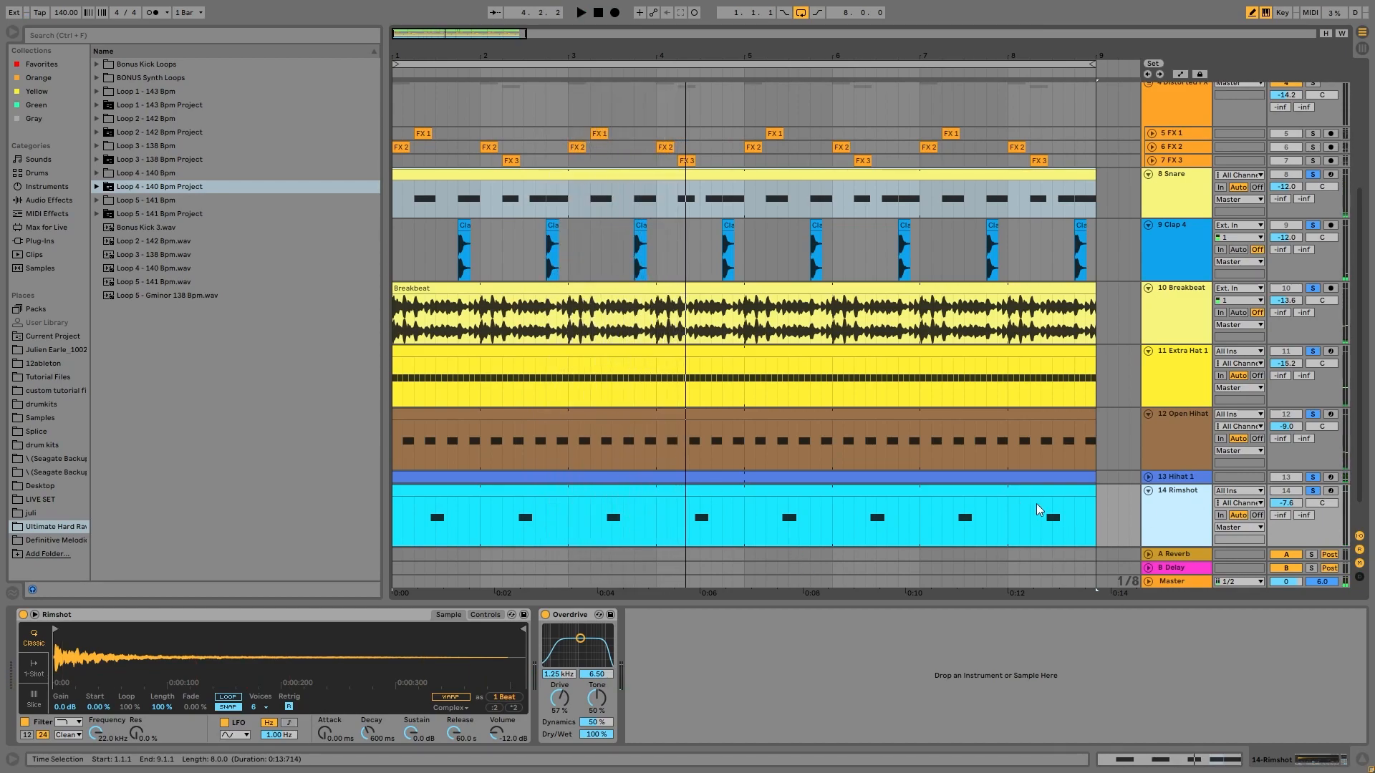
key(space)
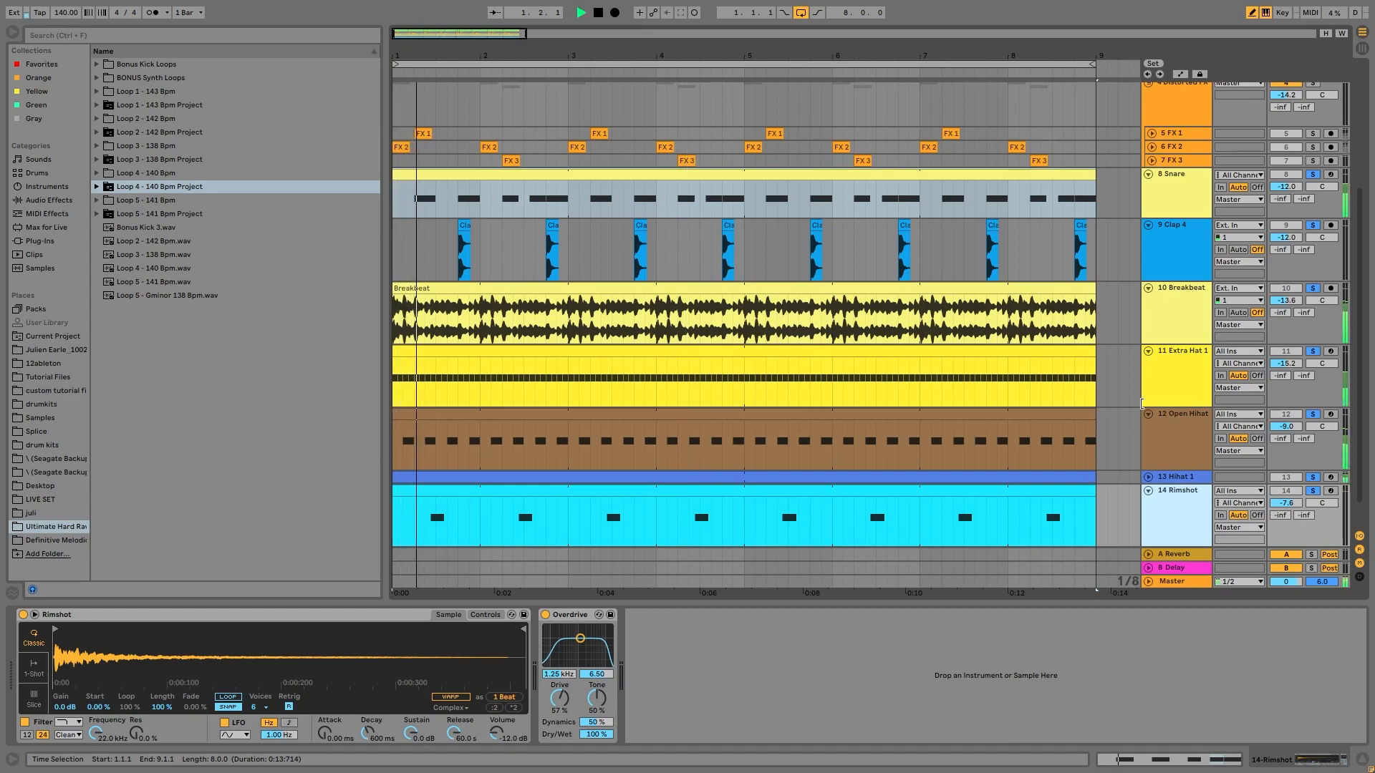
scroll(1161, 389, up, 5)
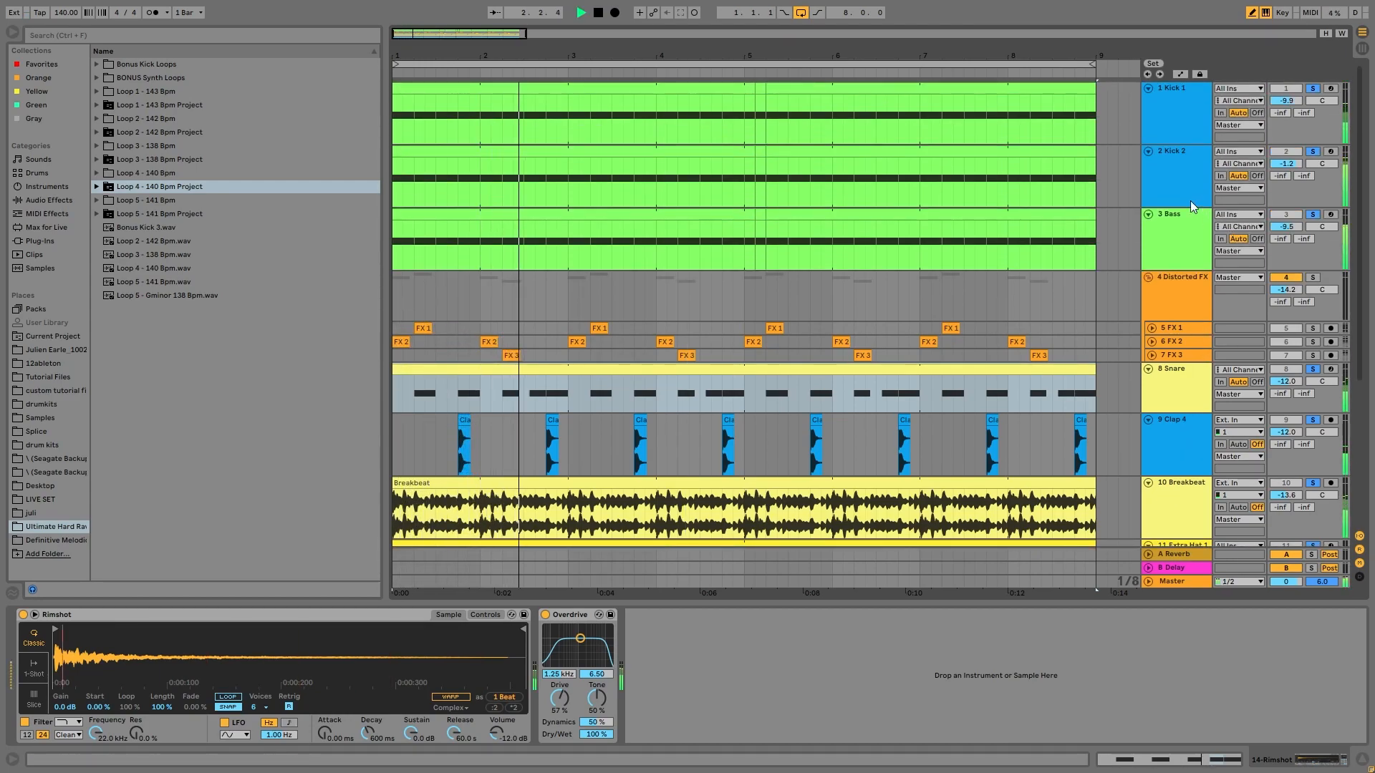
key(space)
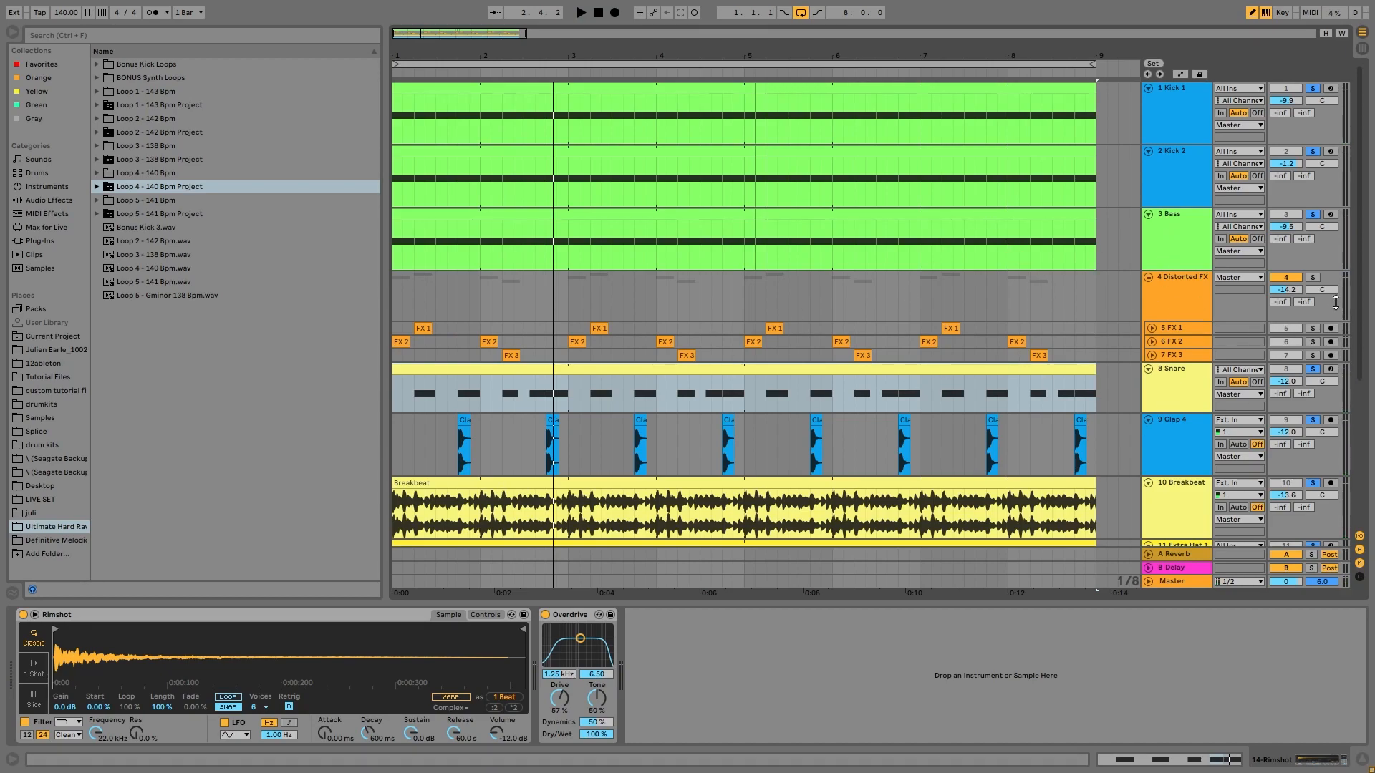
- Add the Distorted FX group to the solo and unfold its FX 1, FX 2 and FX 3 tracks together
click(1315, 278)
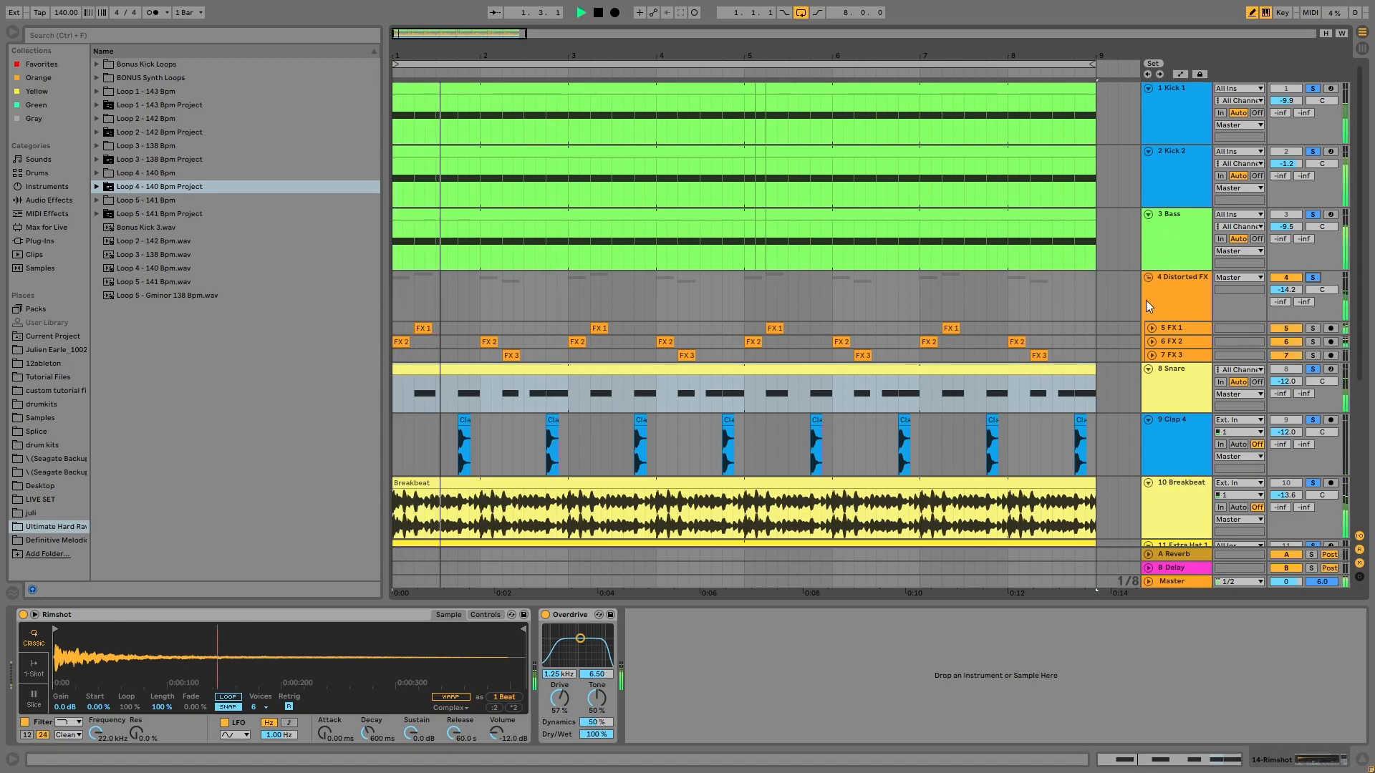
click(1146, 299)
click(1167, 329)
shift+click(1167, 354)
key(Right)
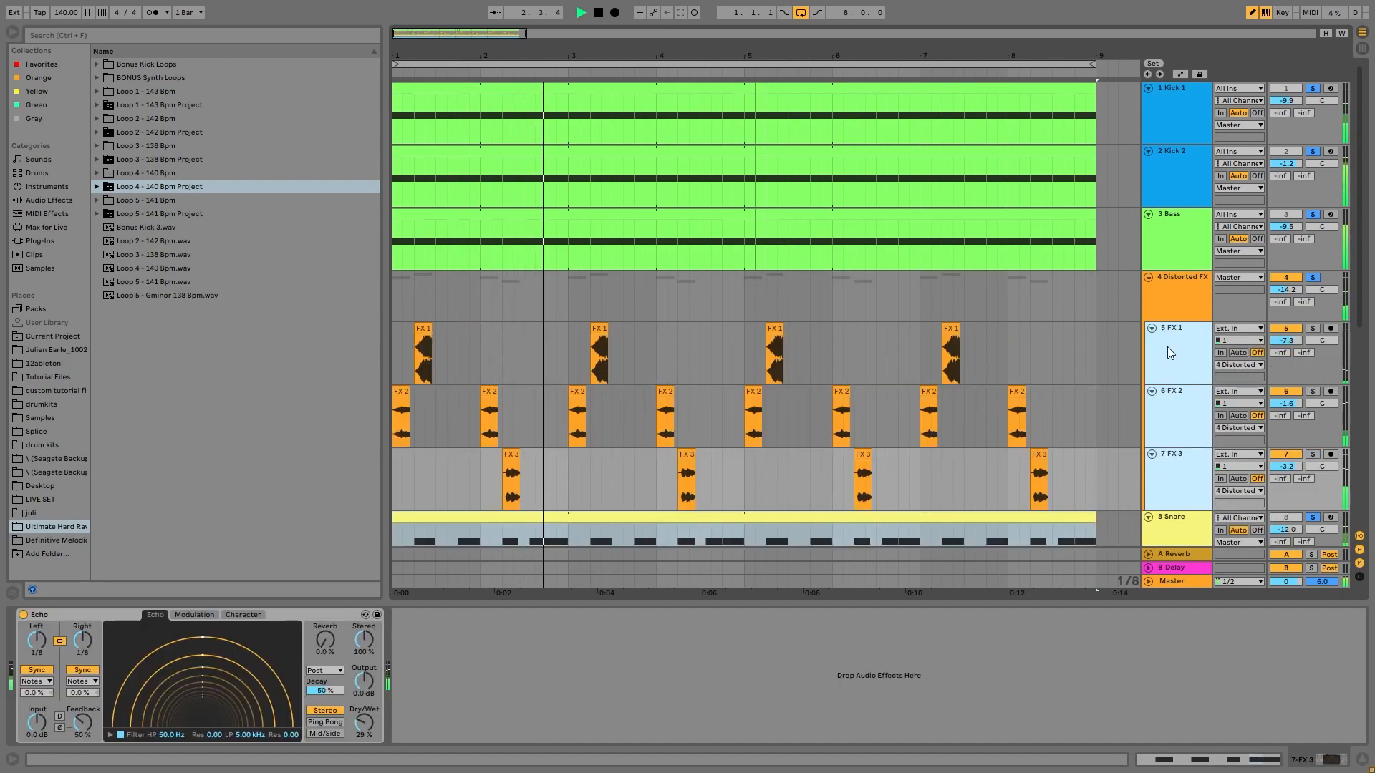
- Solo only the Distorted FX group, listen to it, and stop playback
click(1317, 277)
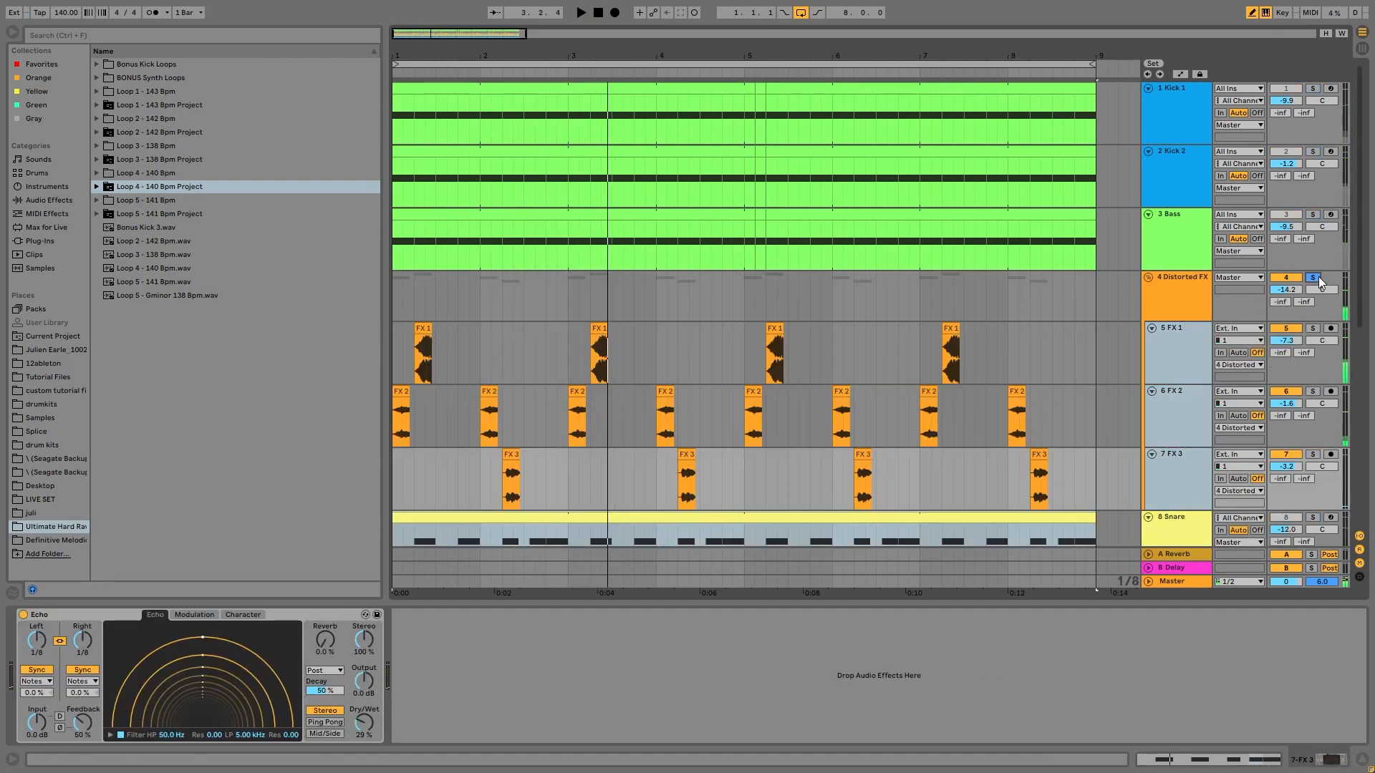
scroll(1167, 321, down, 3)
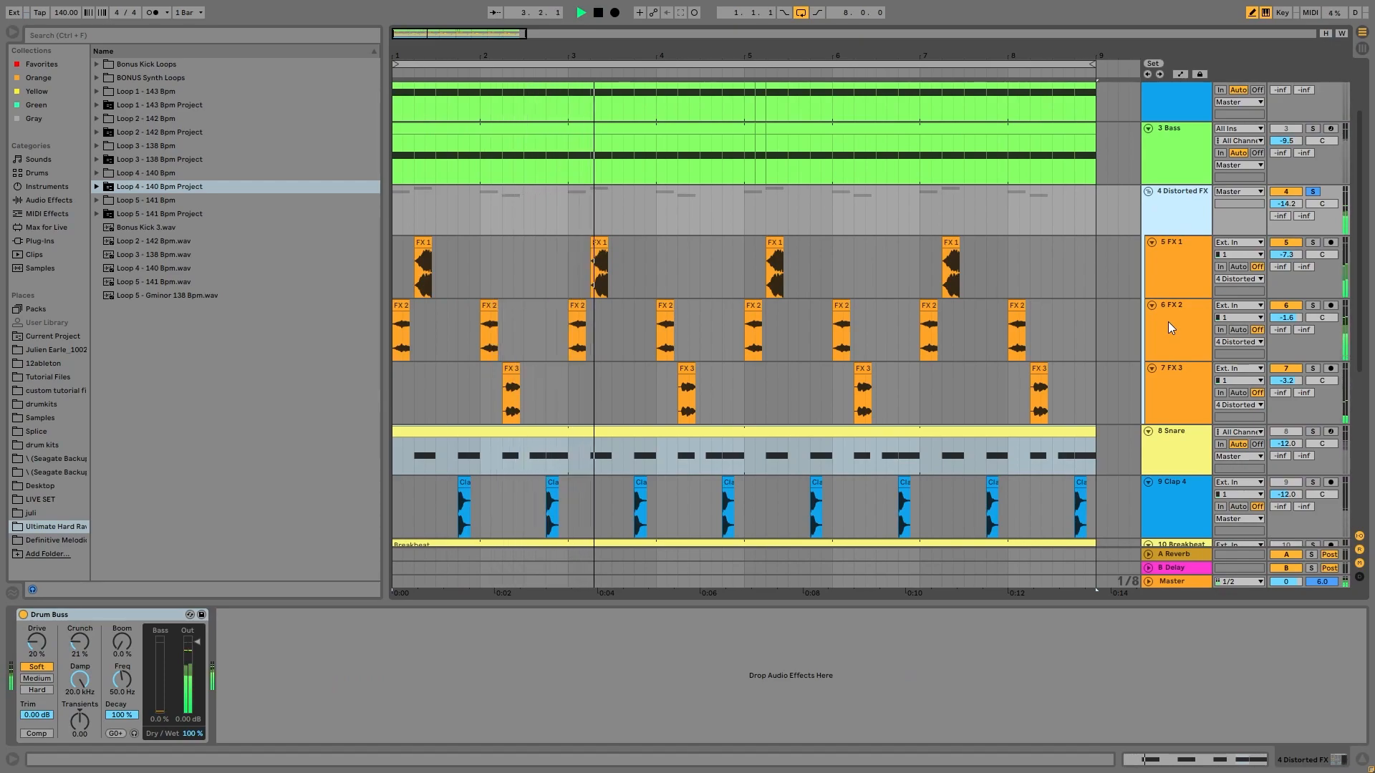
key(space)
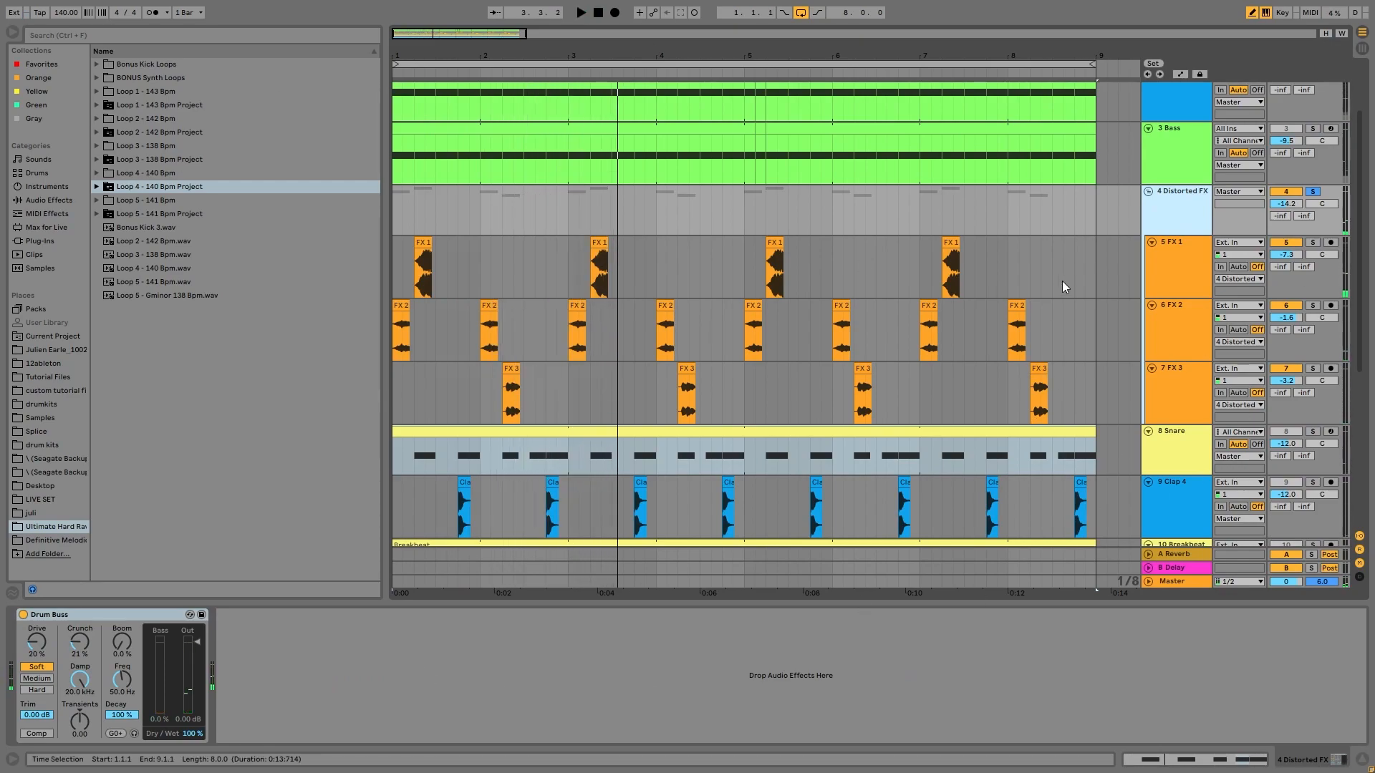
- Show the effects on FX 1, FX 2, FX 3 and the Distorted FX group, folding and reopening the group
click(1157, 282)
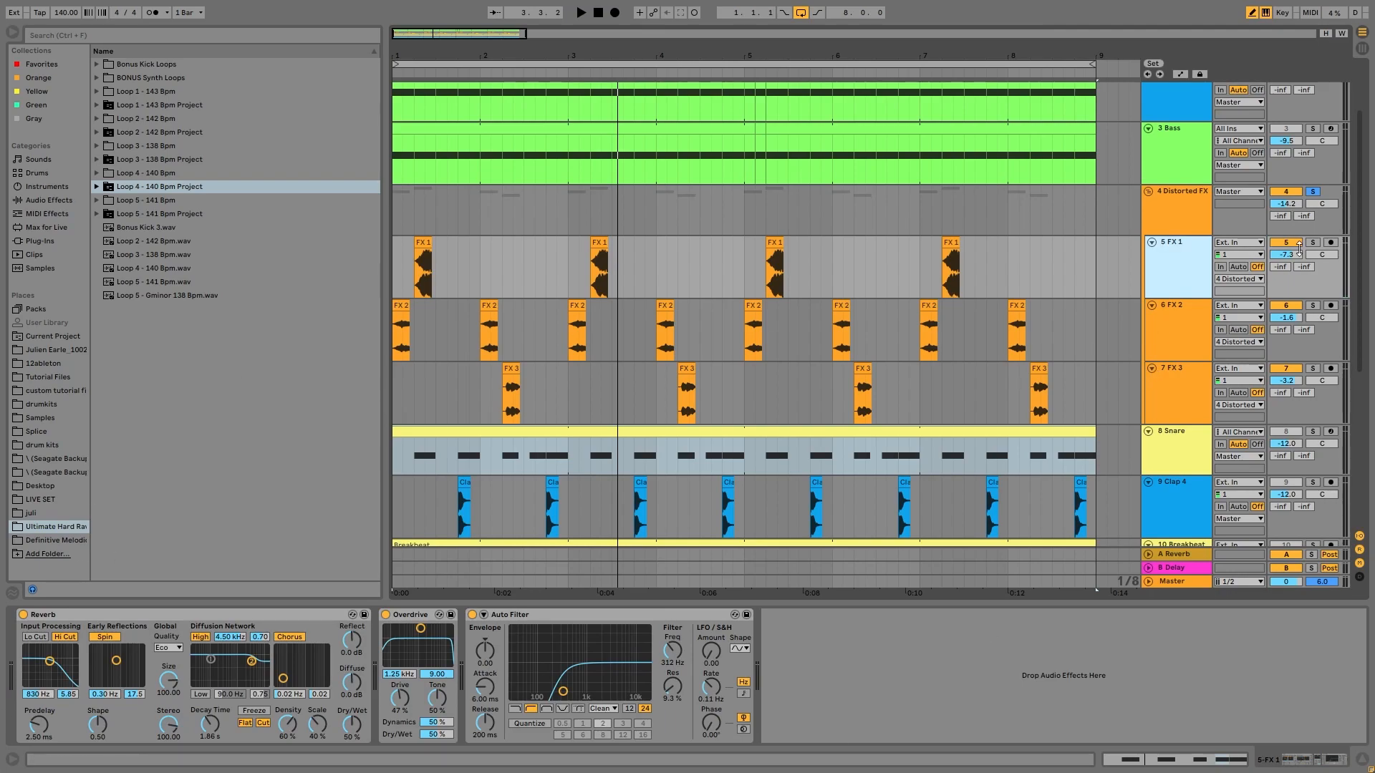
click(1182, 346)
click(1179, 393)
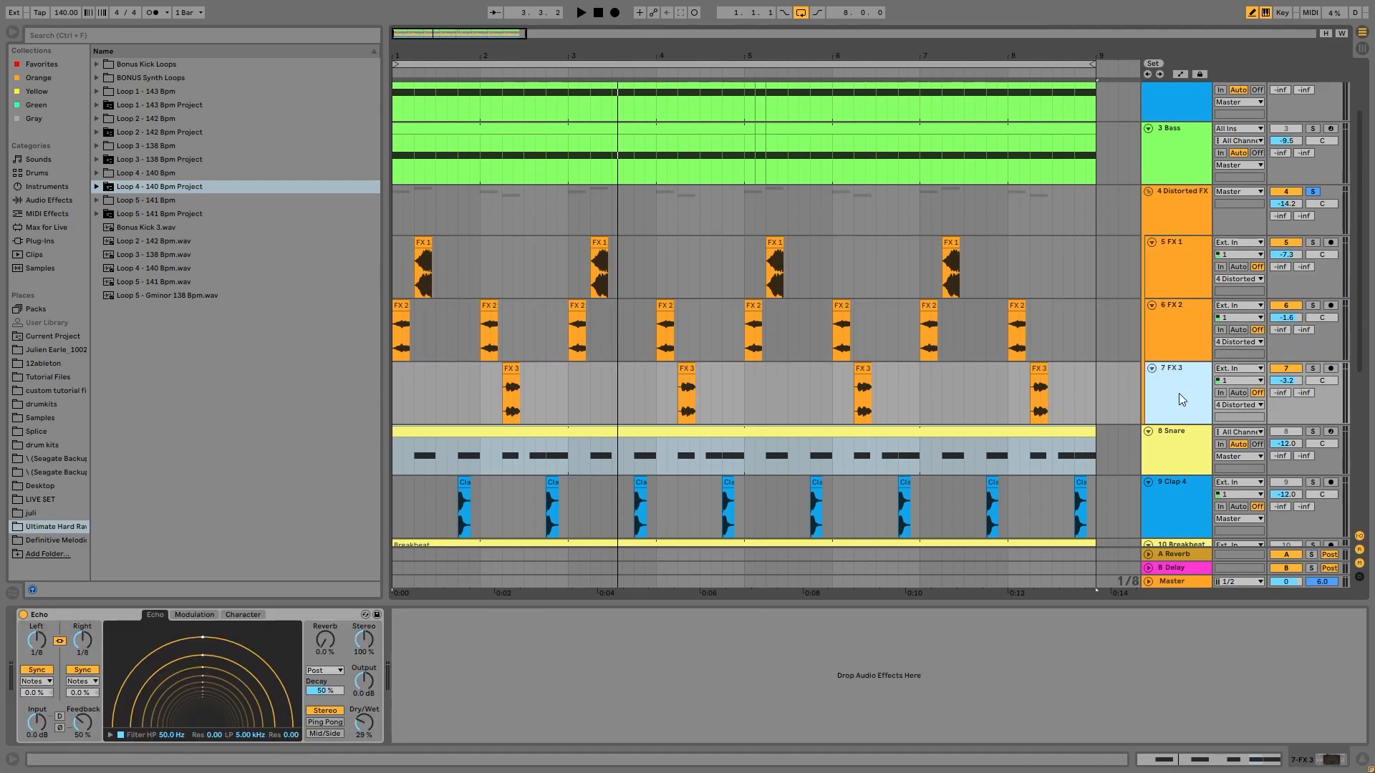
click(1173, 275)
click(1149, 191)
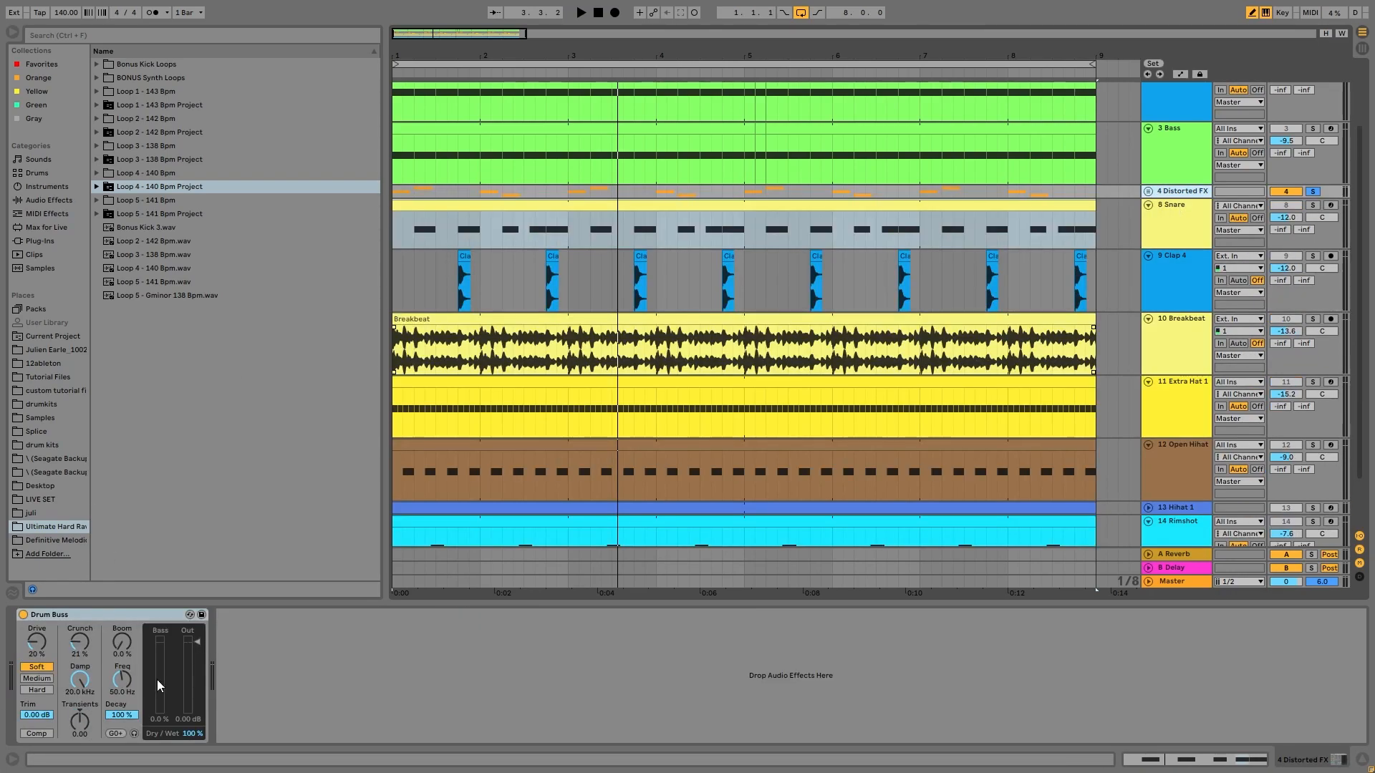
click(1148, 192)
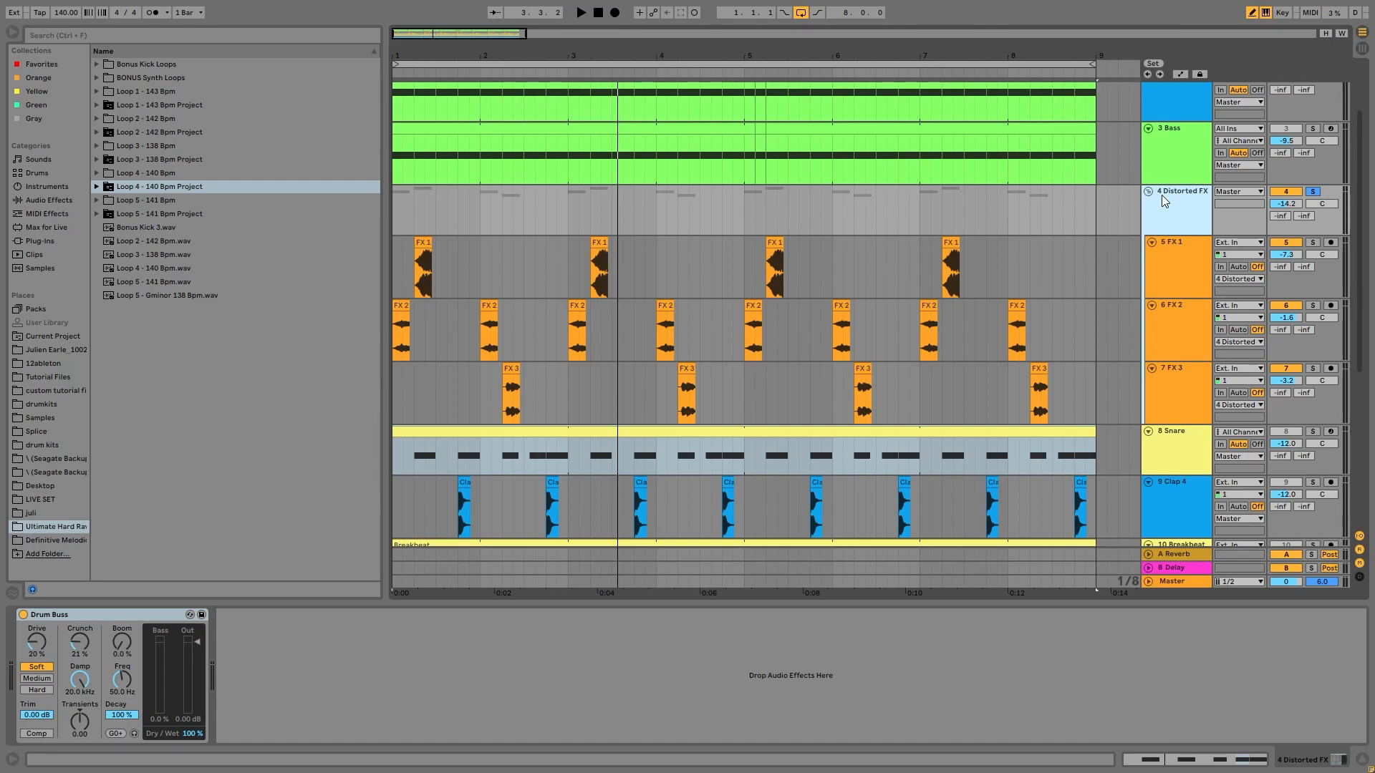
- Unsolo the Distorted FX group and play the full loop with all tracks
scroll(1180, 226, up, 3)
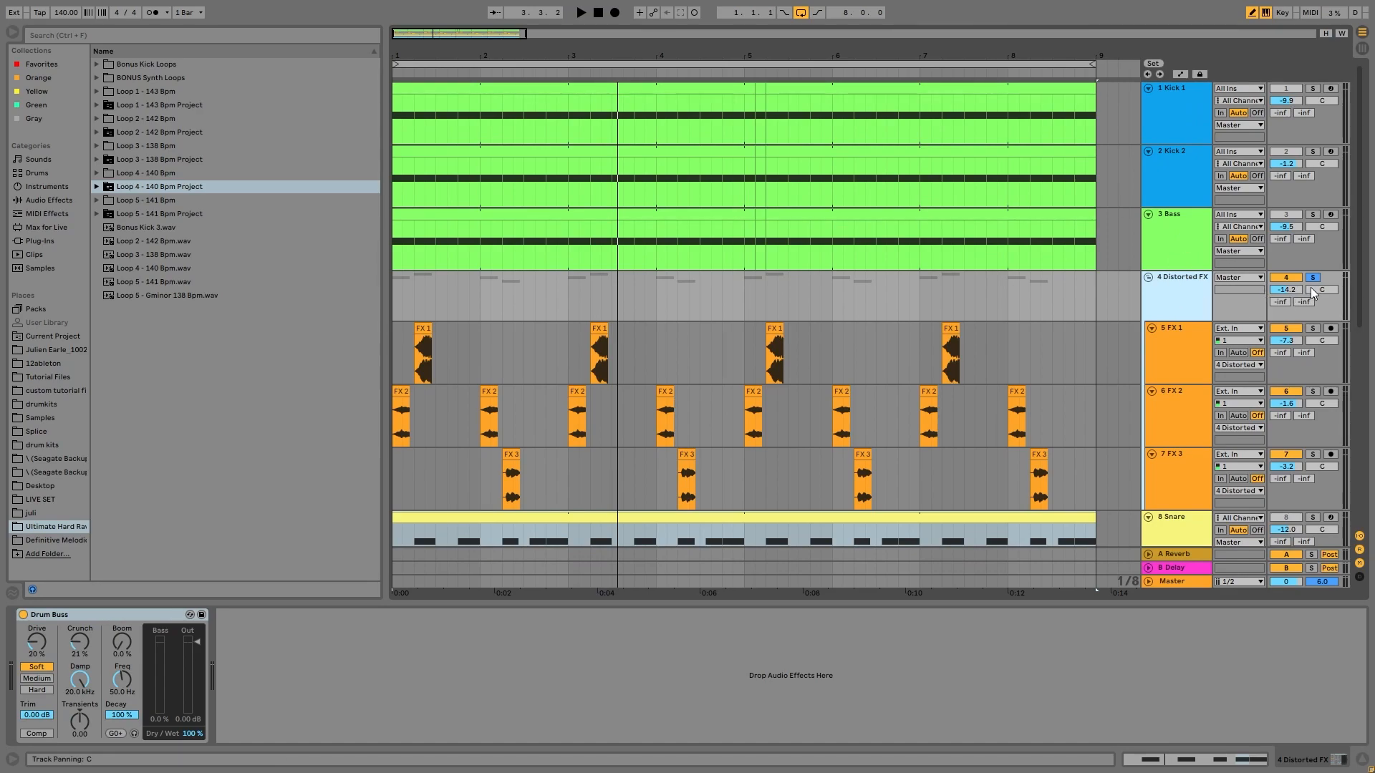
click(1319, 277)
key(space)
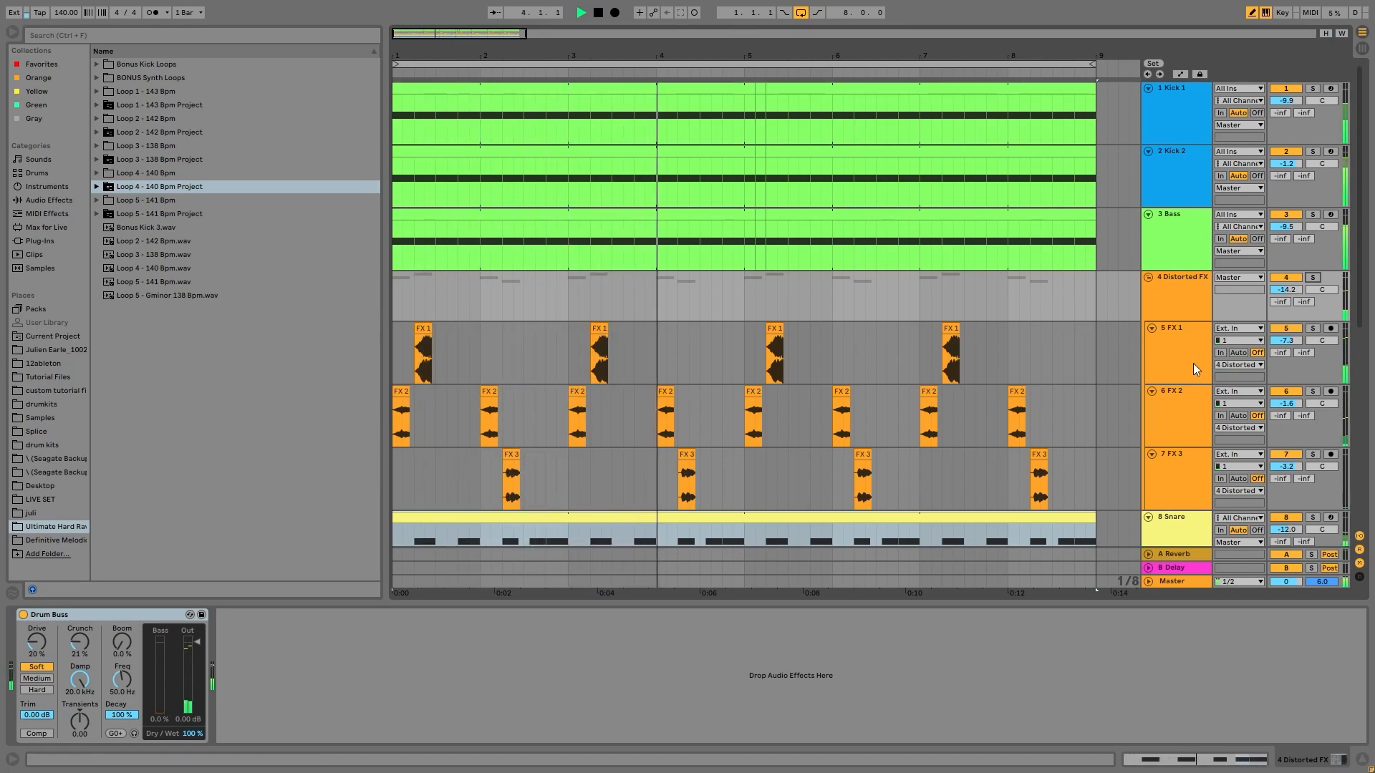
scroll(1193, 363, down, 2)
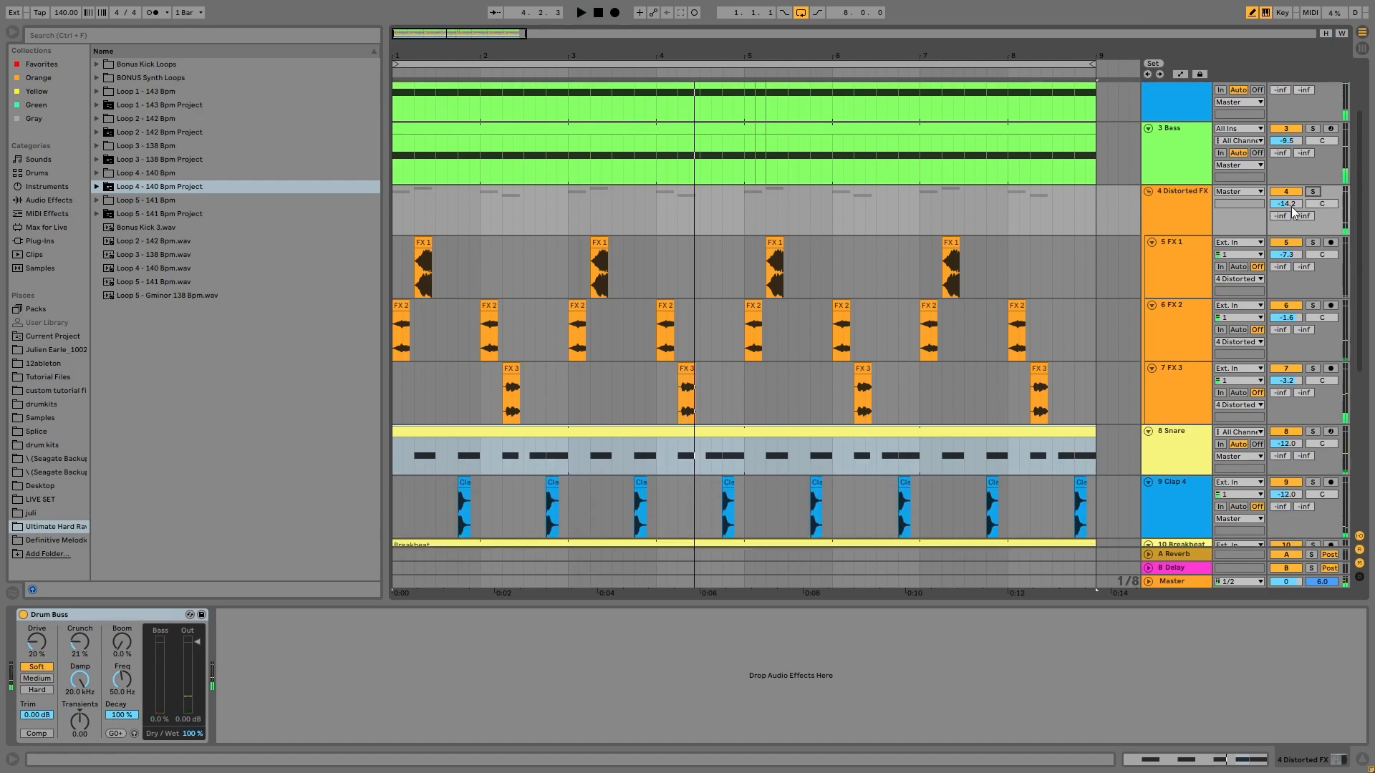
- Solo the Distorted FX group together with Rimshot and play both from the start
click(1312, 192)
scroll(1312, 192, down, 7)
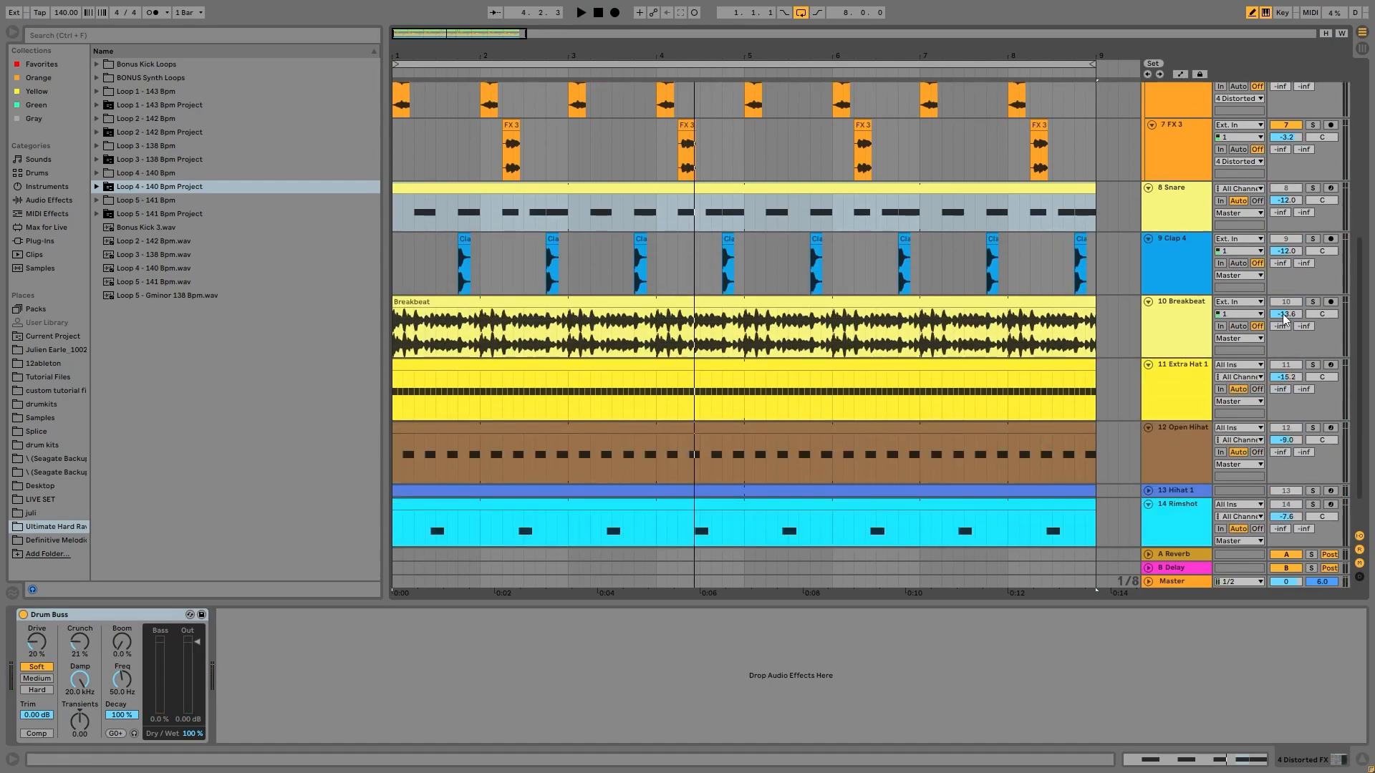
click(1313, 458)
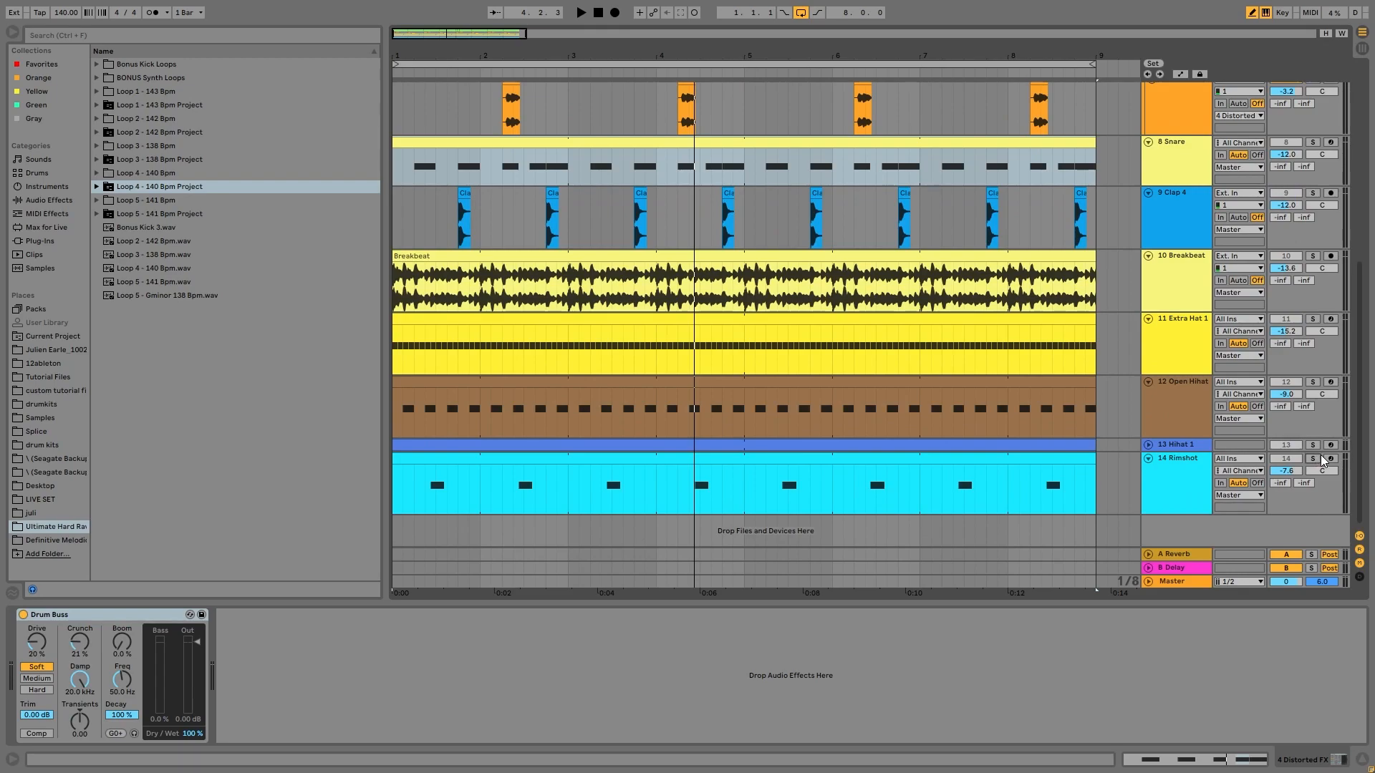
key(space)
key(space)
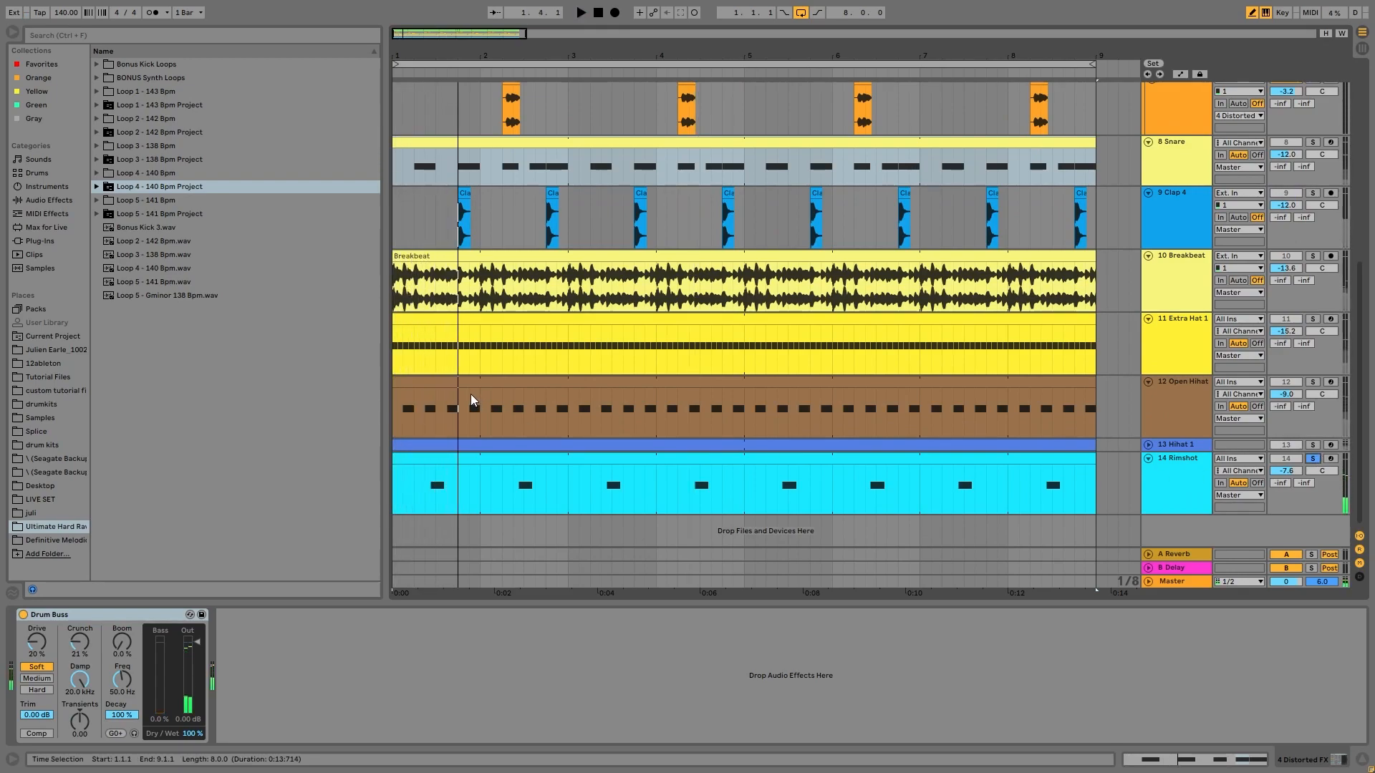
key(space)
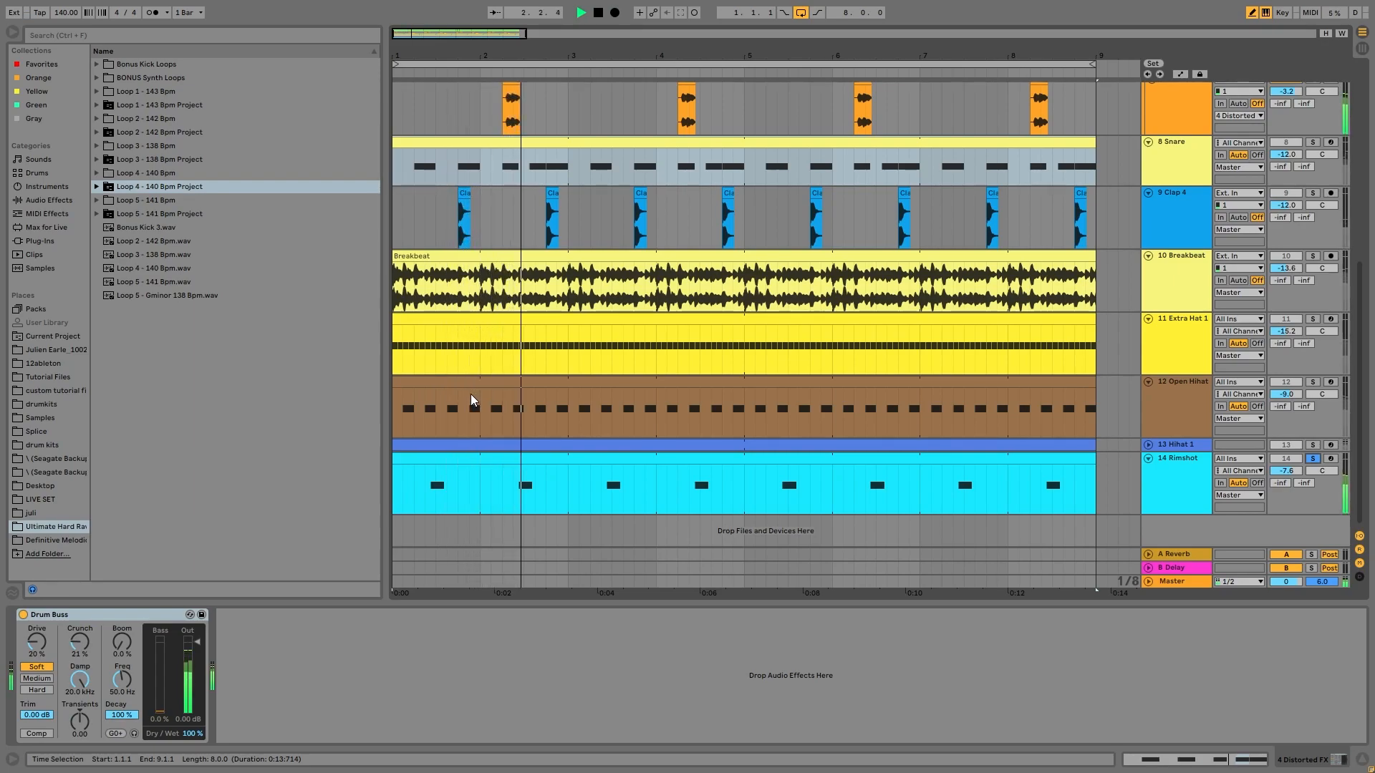
- Solo Clap 4 together with the Distorted FX group and Rimshot, play them, and stop playback
key(space)
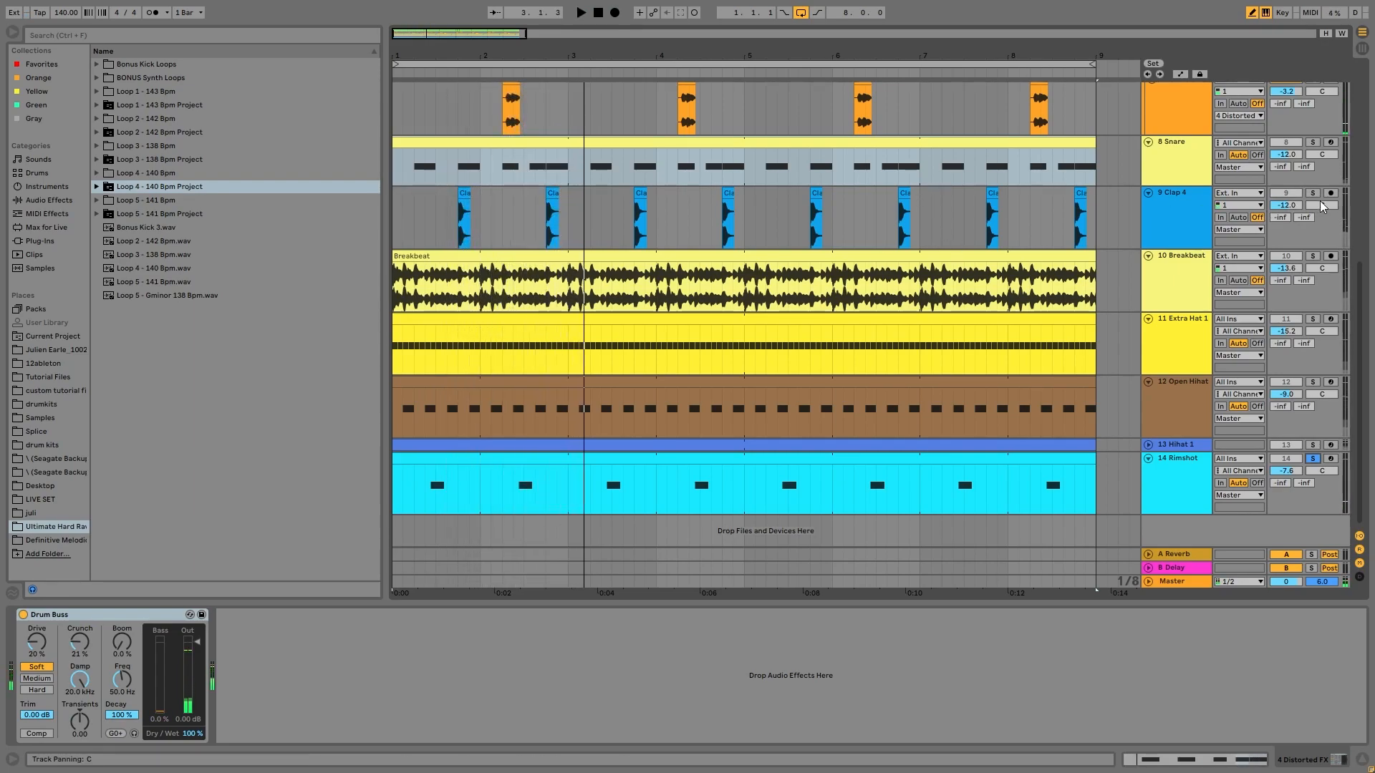
click(830, 285)
key(space)
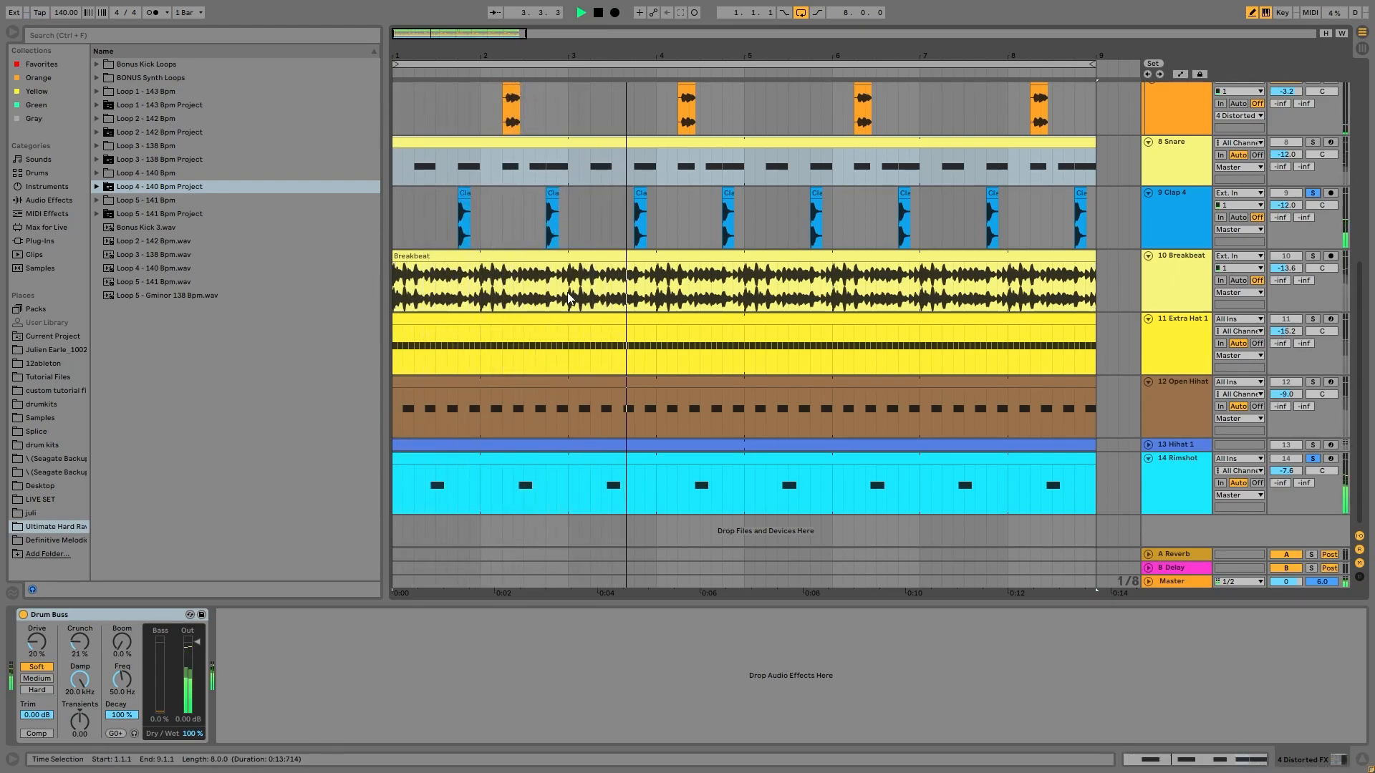
key(space)
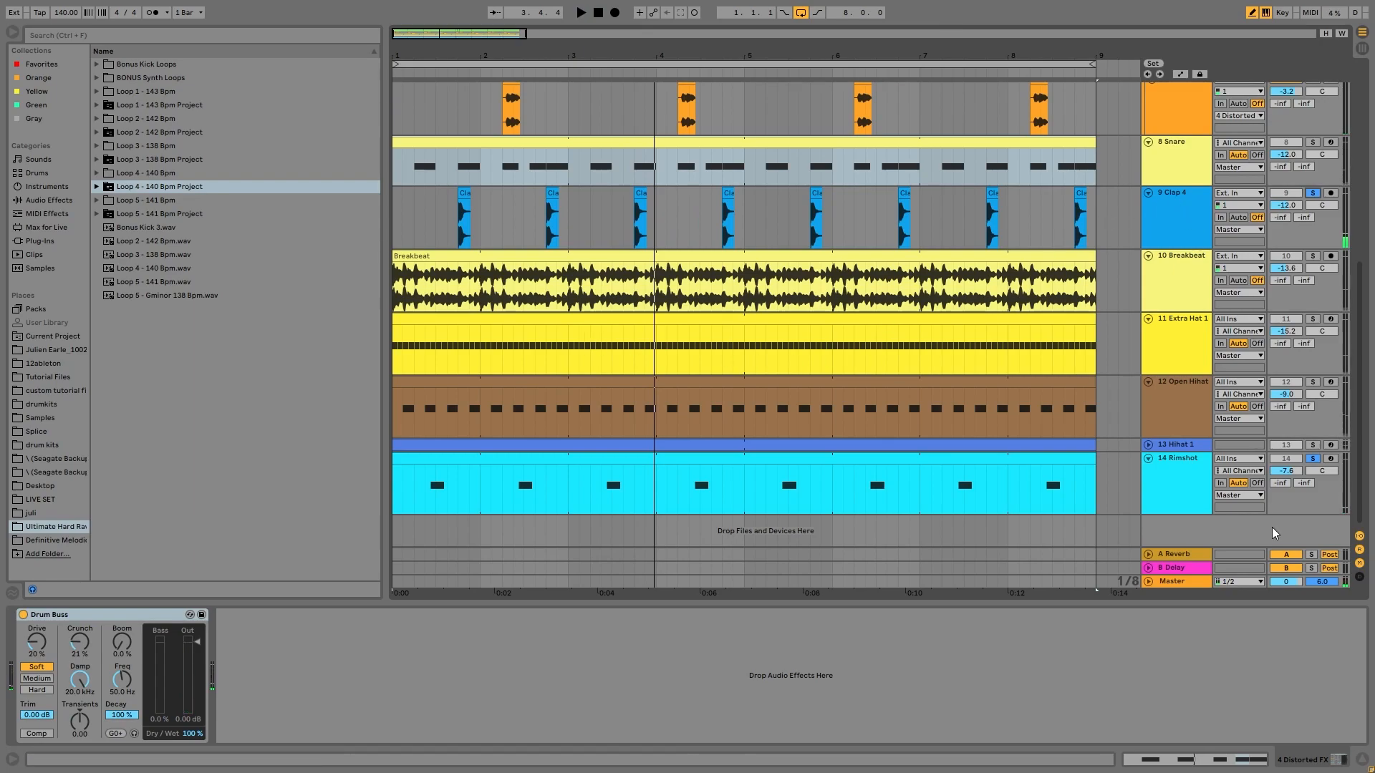
- Unsolo the Distorted FX group, Clap 4 and Rimshot, and play the full loop from the start
scroll(730, 367, up, 10)
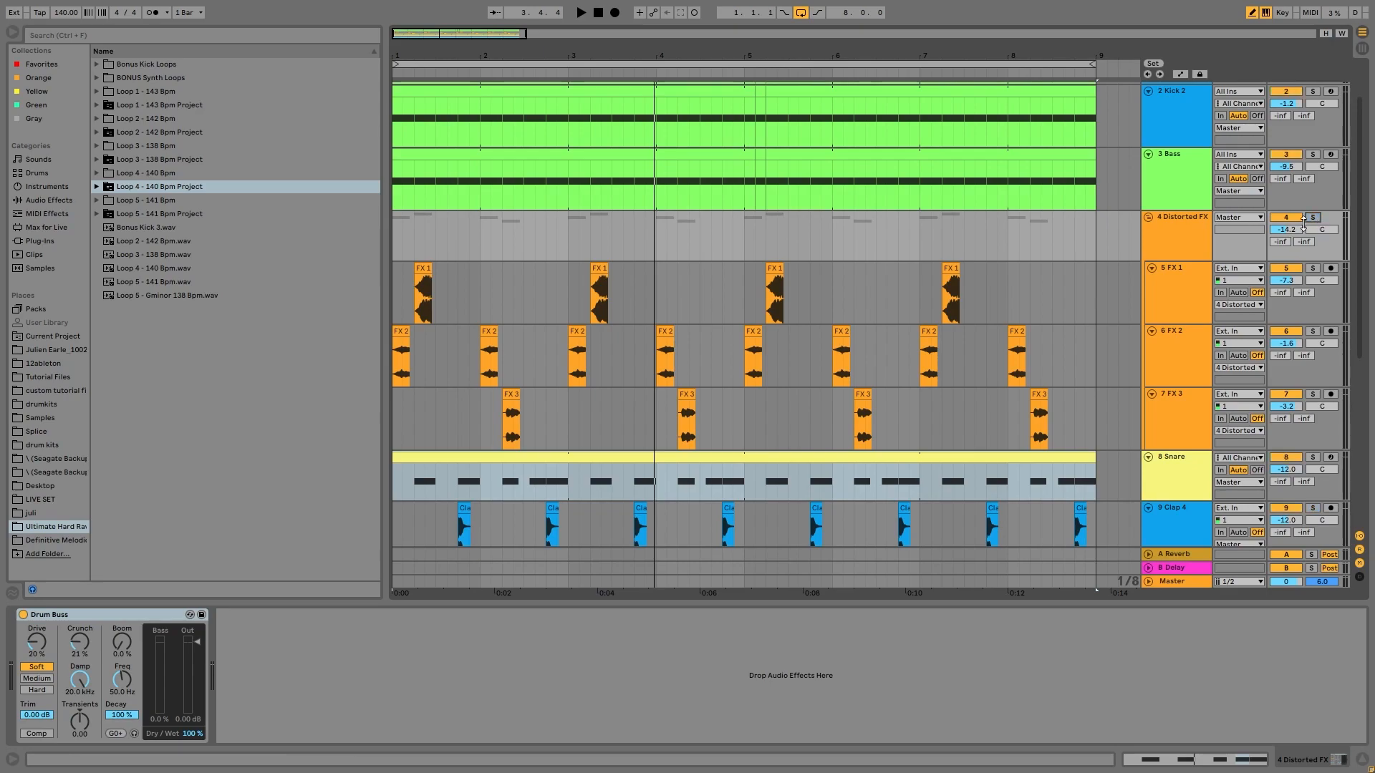
scroll(1266, 193, down, 3)
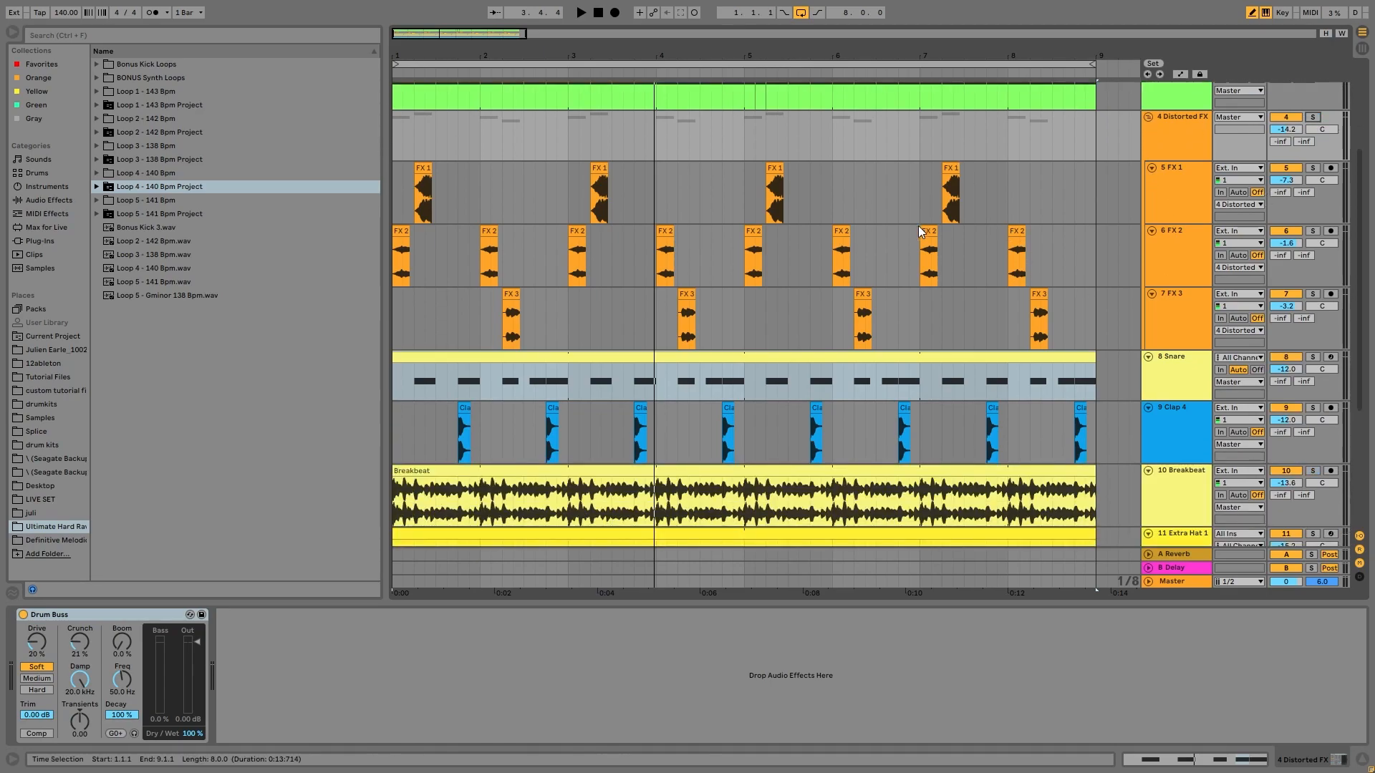
scroll(928, 243, down, 1)
scroll(926, 235, down, 1)
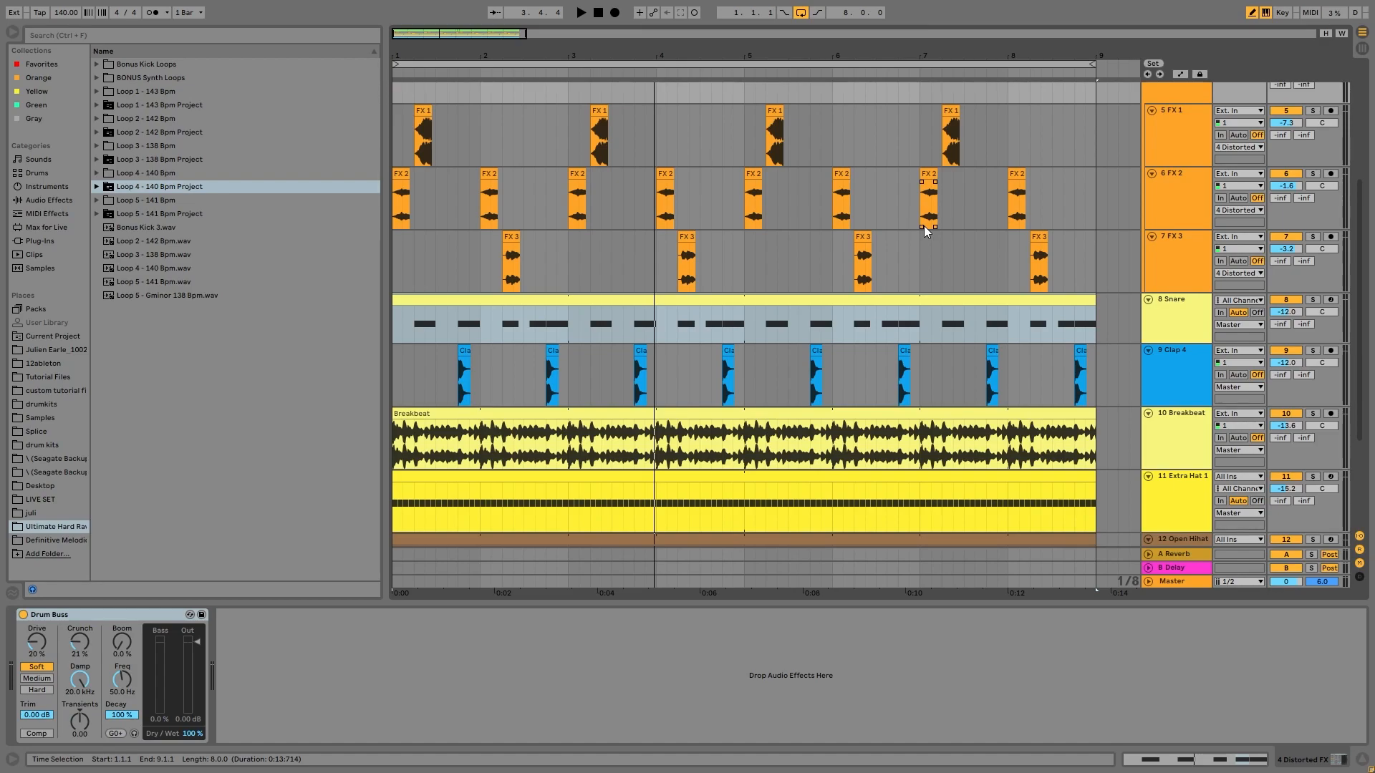
scroll(1120, 346, up, 5)
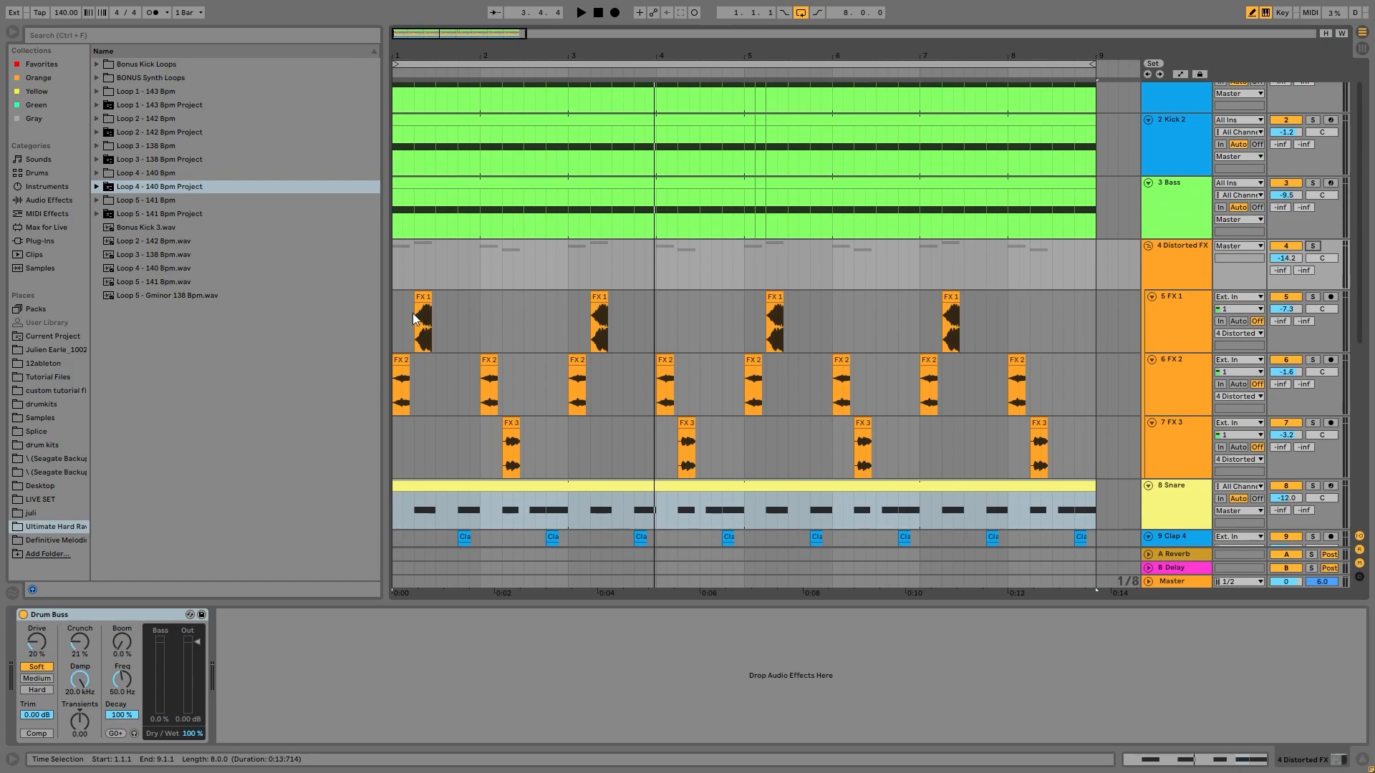
key(space)
- Fold all tracks in the arrangement, show the Bass track's devices during playback, and stop the loop
click(1182, 257)
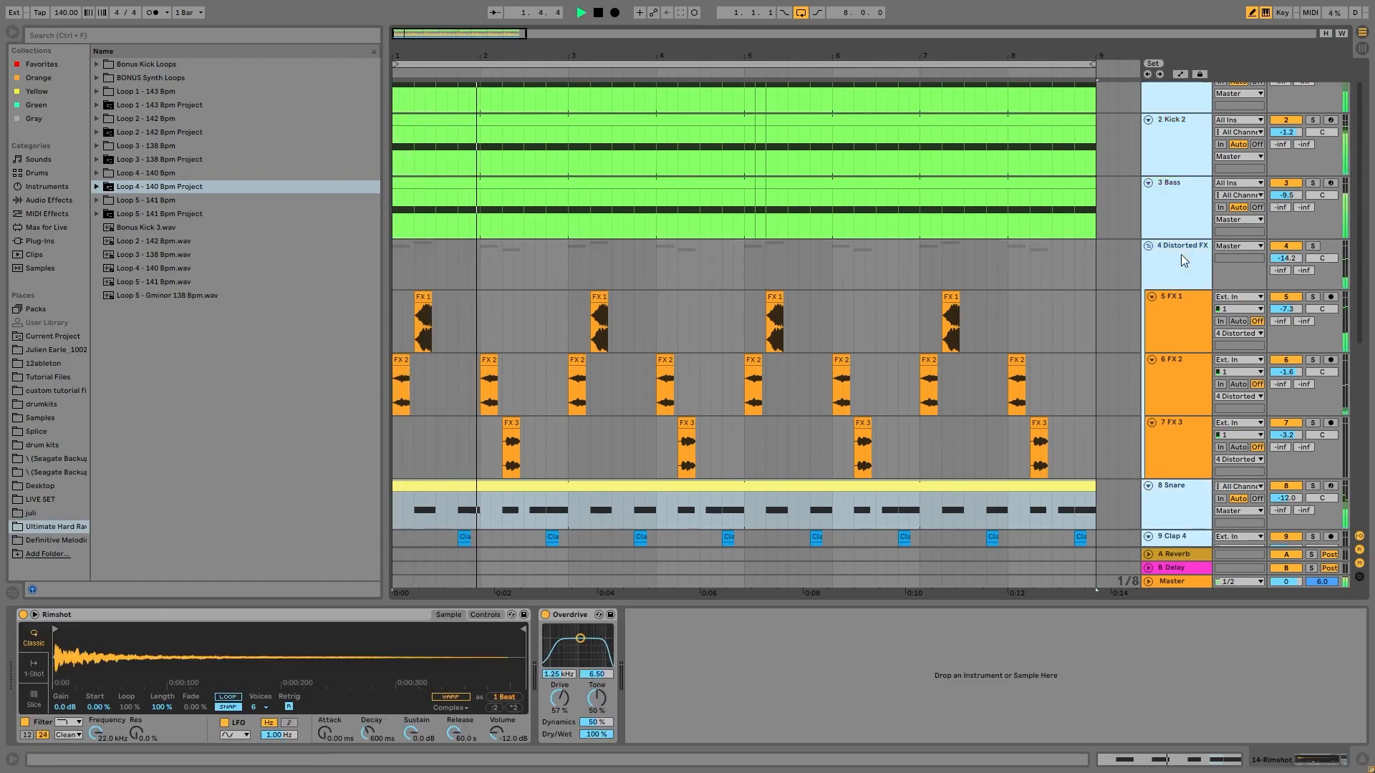
key(alt+u)
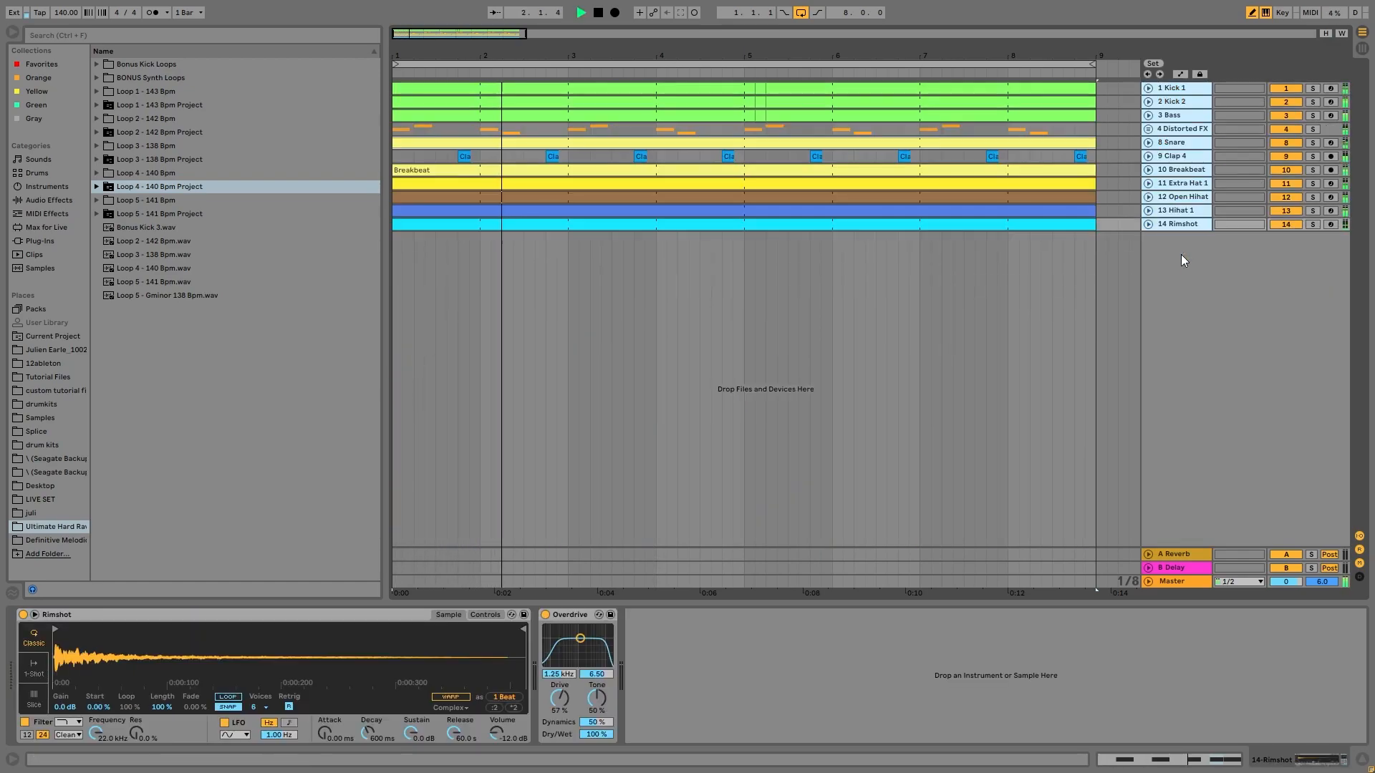
click(1172, 115)
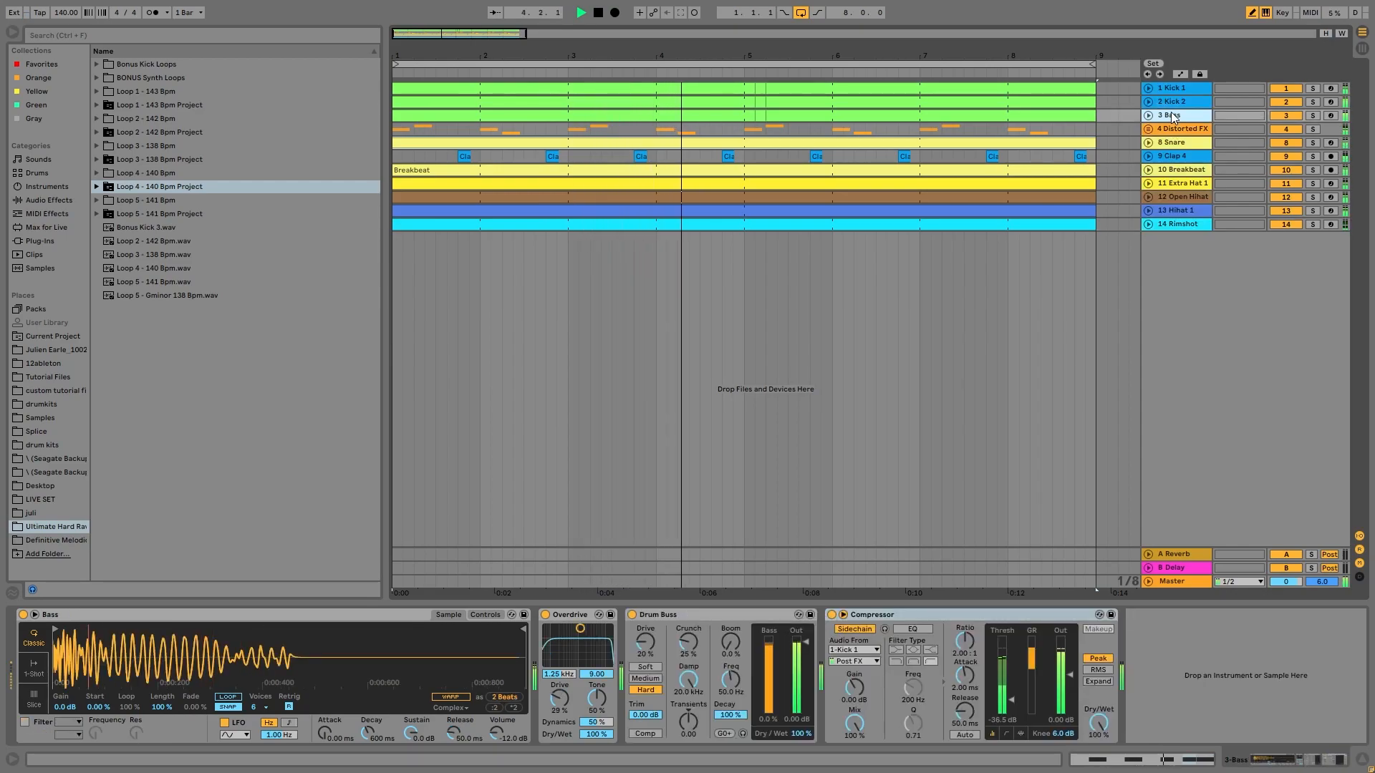
key(space)
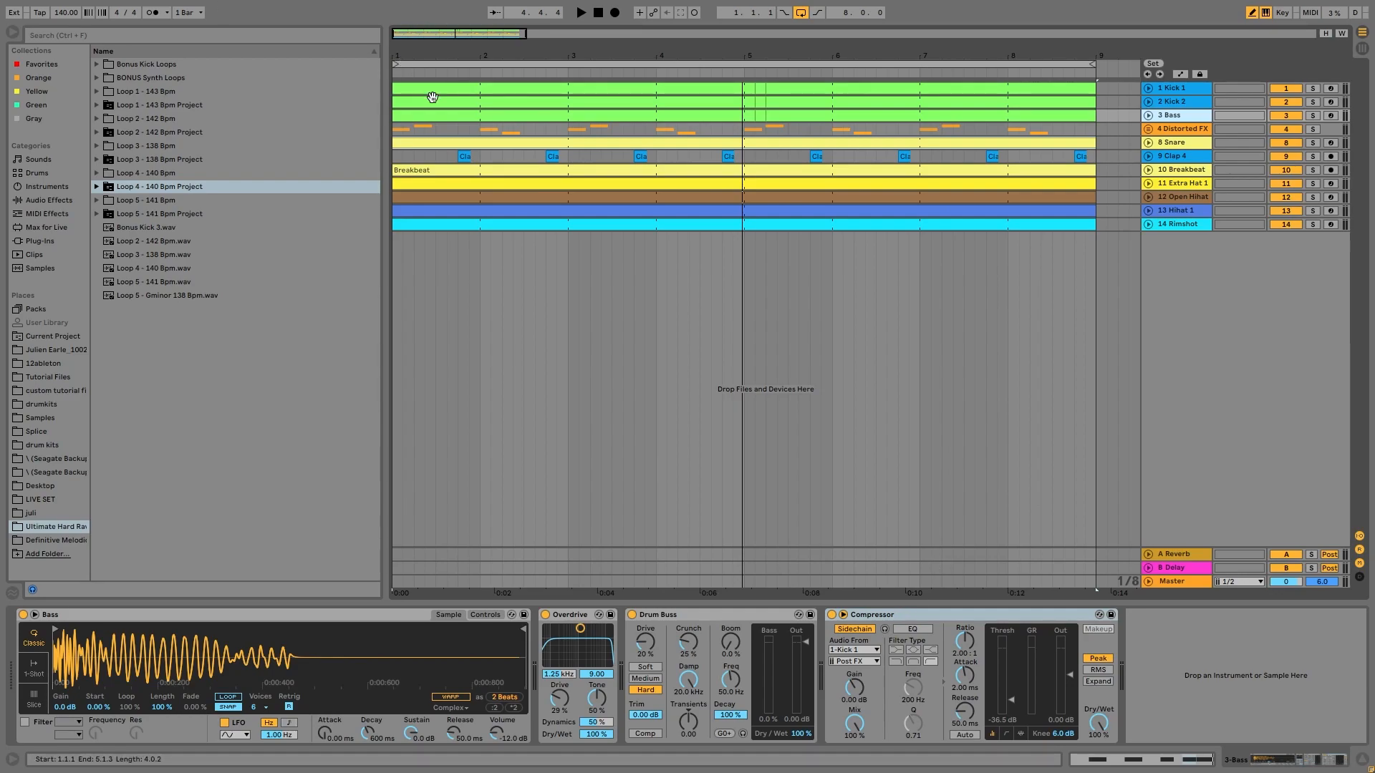
click(439, 118)
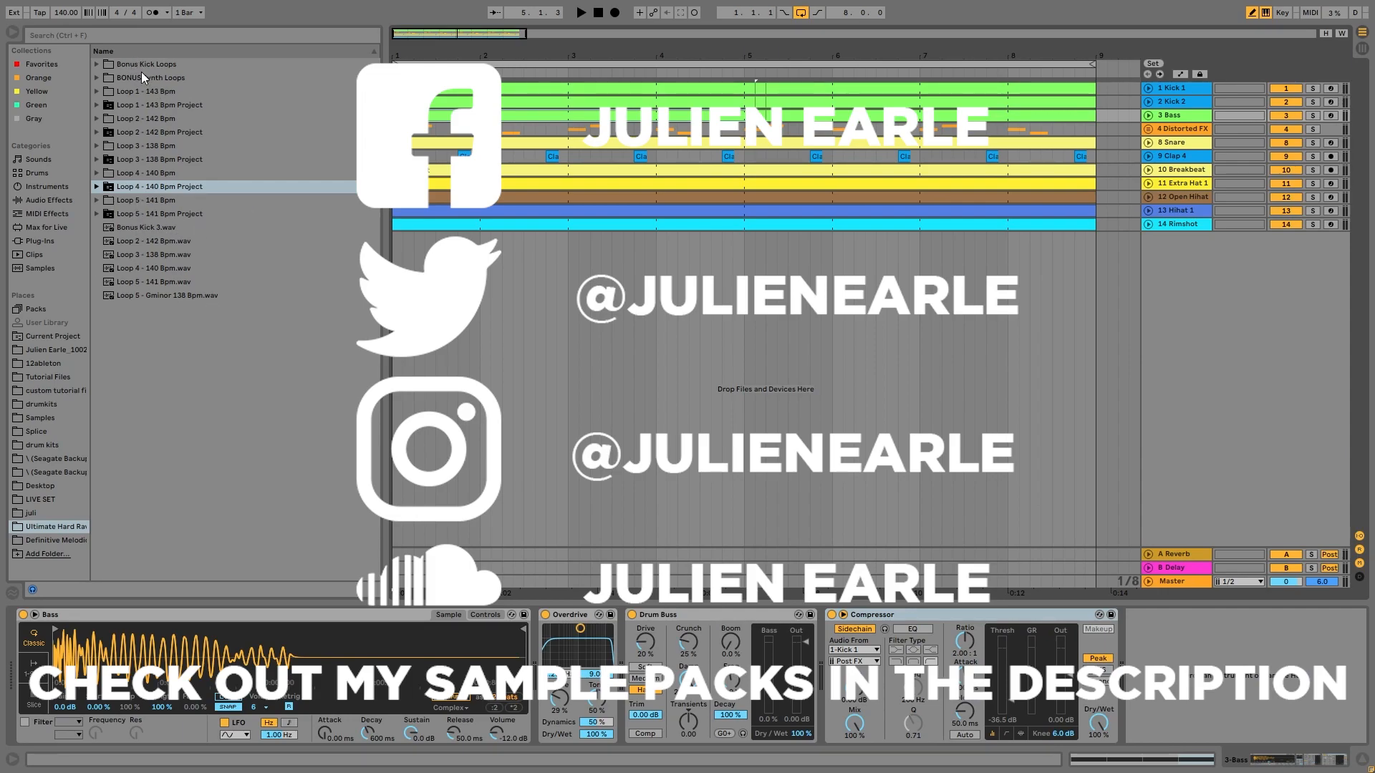
- Preview the samples Loop 2 - 142 Bpm.wav, Loop 3 - 138 Bpm.wav, Loop 4 - 140 Bpm.wav and Loop 5 - 141 Bpm.wav in the browser
click(138, 241)
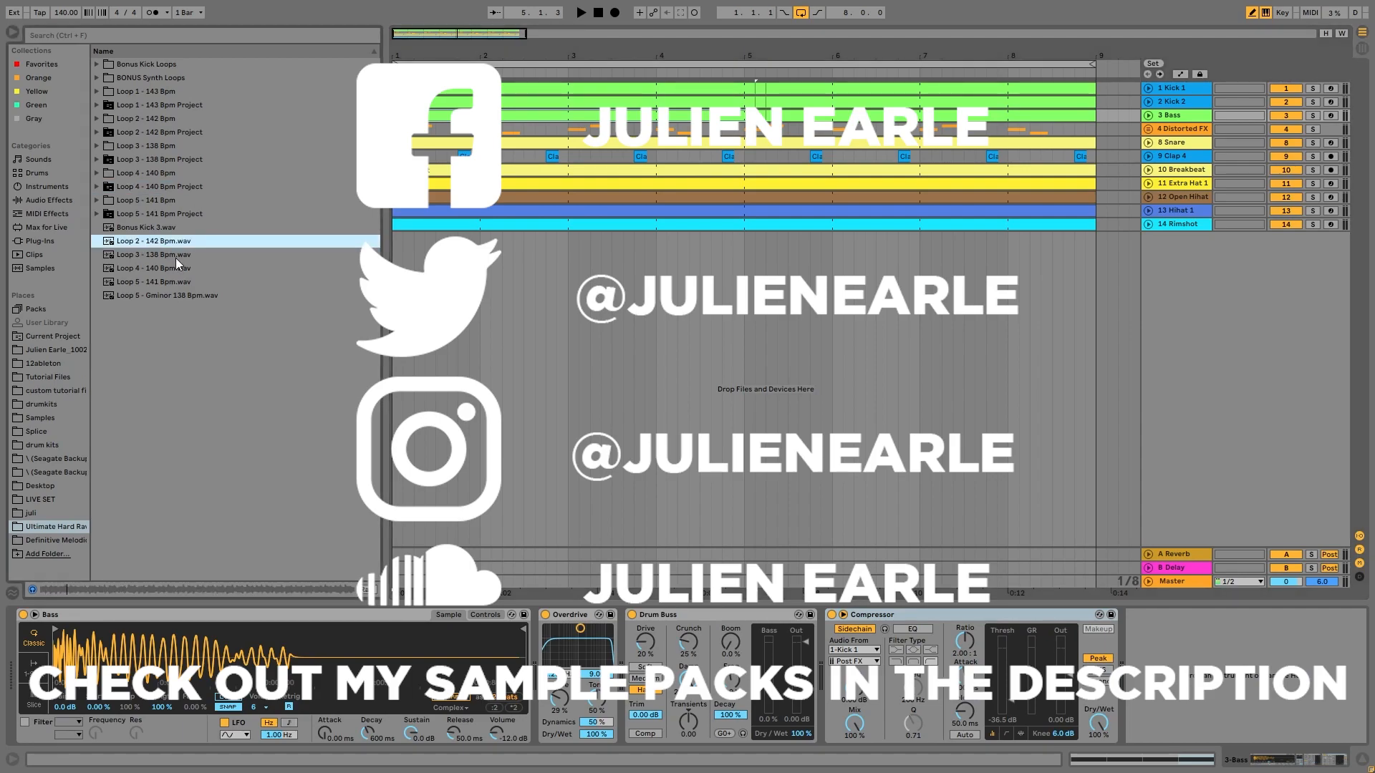
click(176, 258)
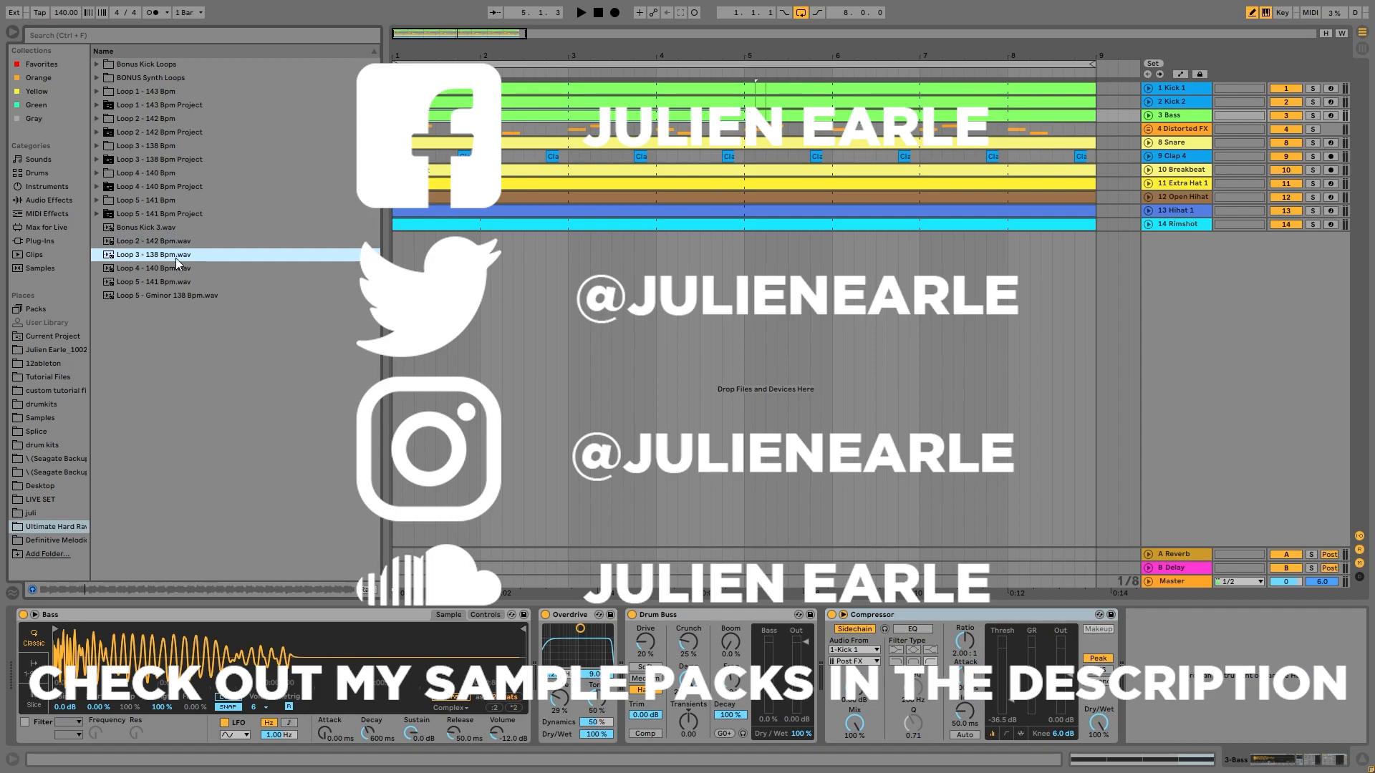
click(169, 270)
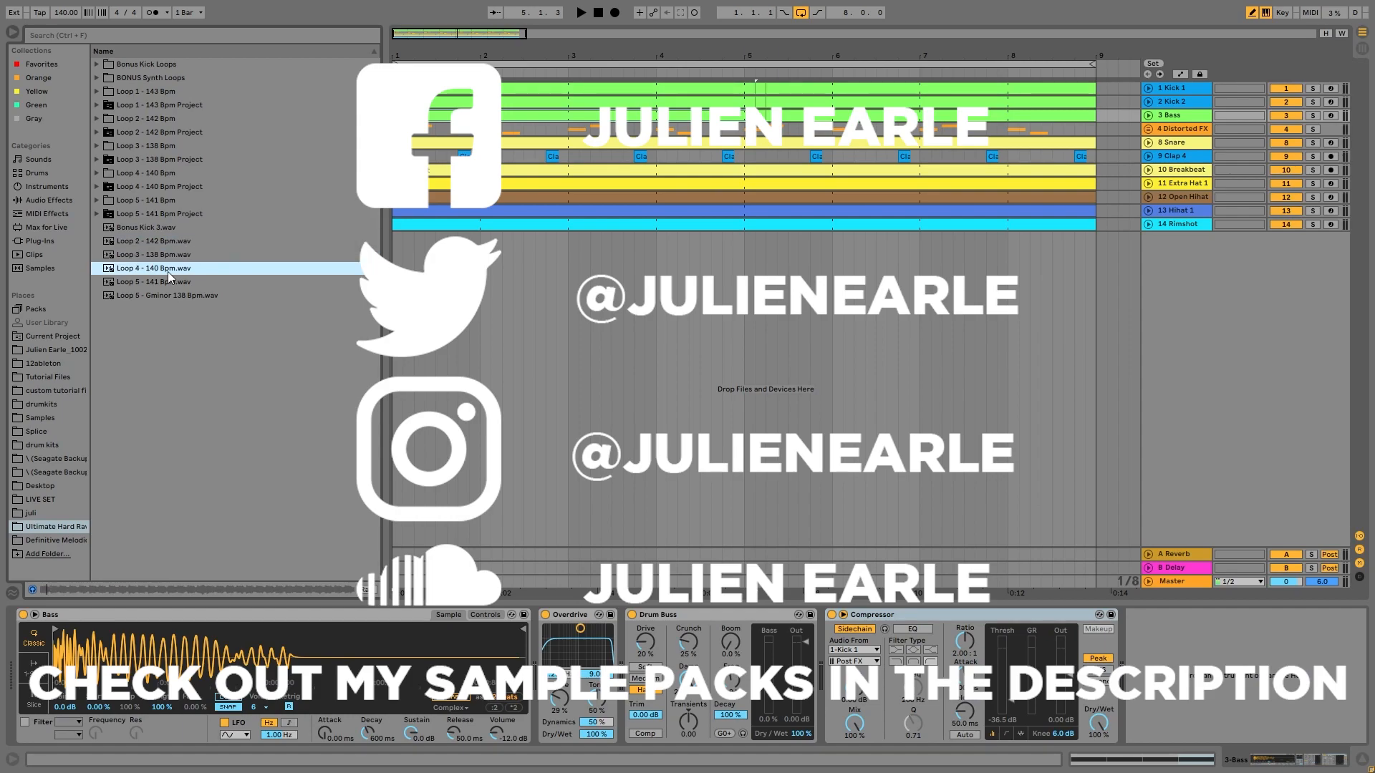
click(170, 283)
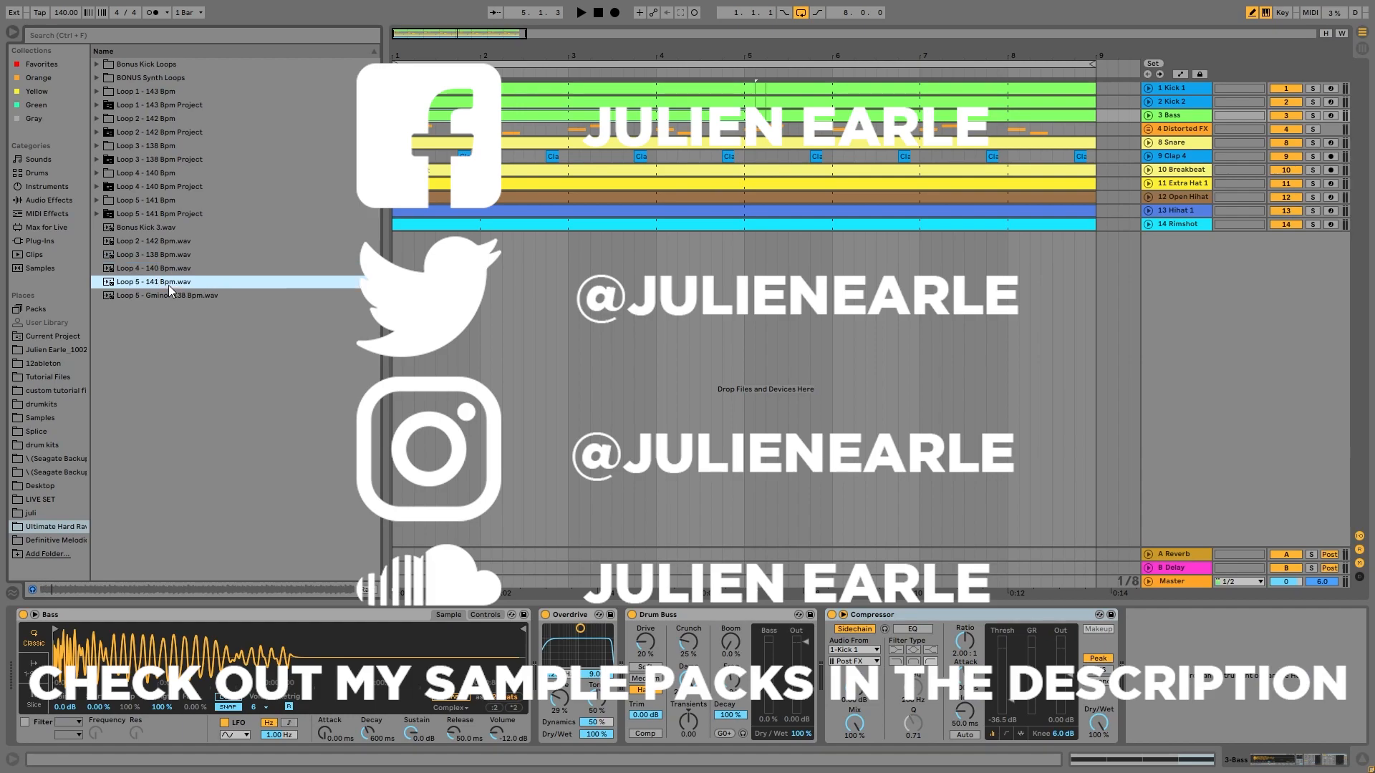